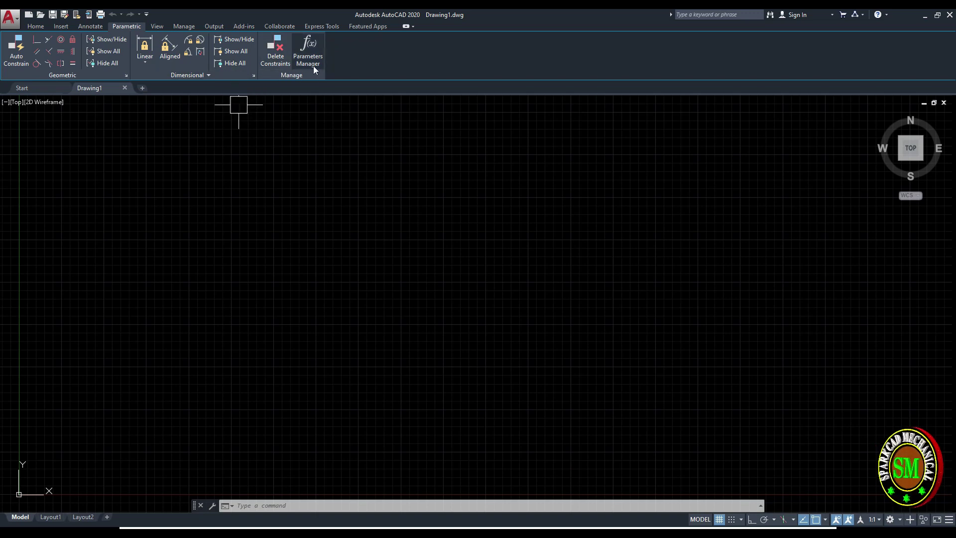
{"action": "left_click", "coordinate": [214, 73]}
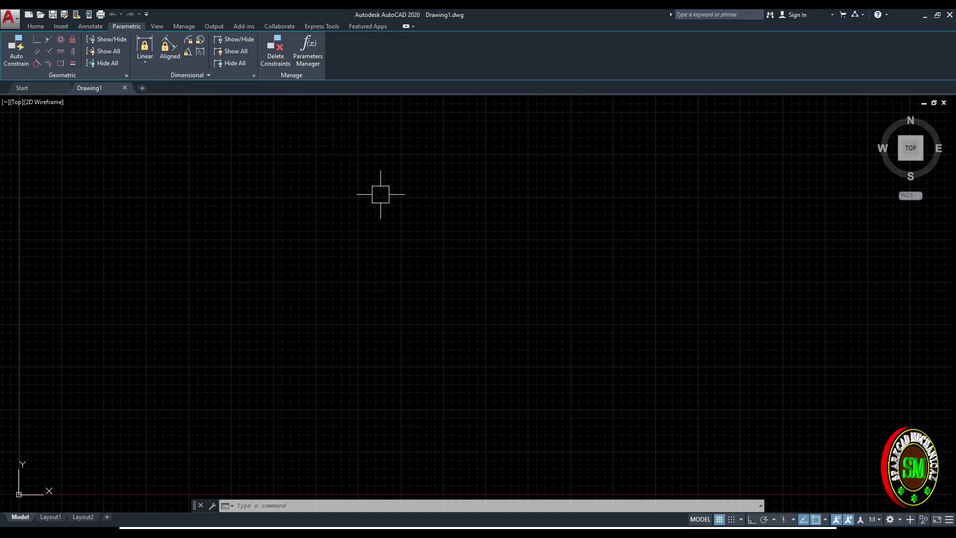
{"action": "left_click", "coordinate": [150, 64]}
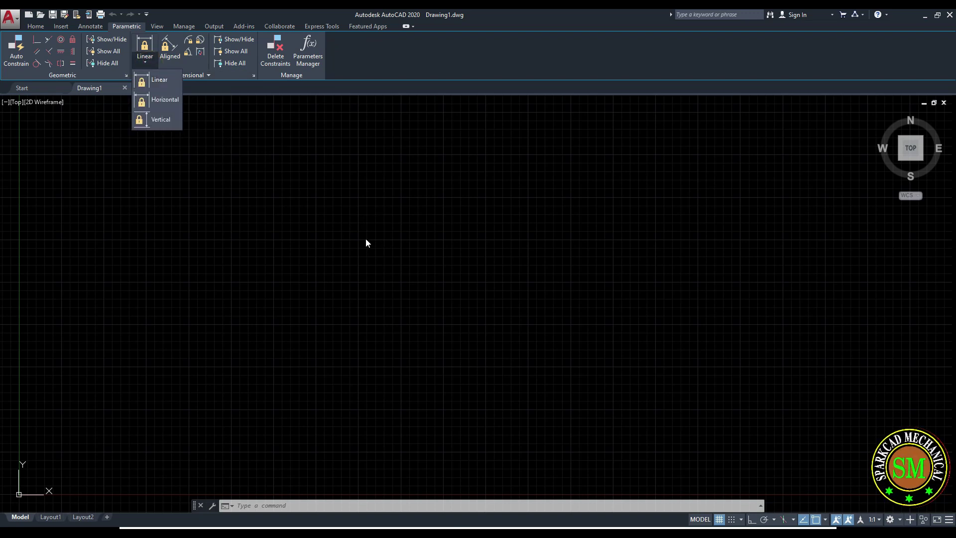
{"action": "key", "text": "Escape"}
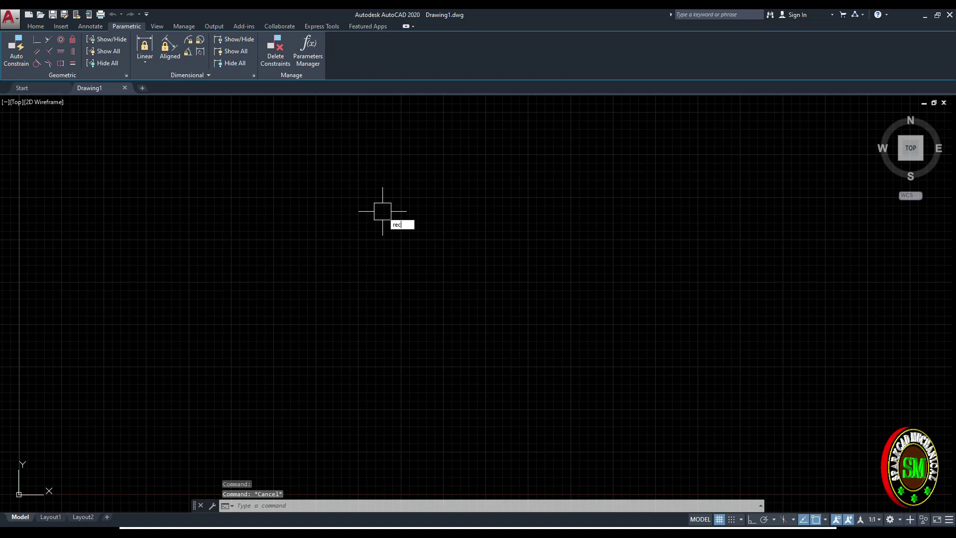
- Draw a rectangle about 10.9 units wide and 6.3 units high in the empty drawing
{"action": "key", "text": "Return"}
{"action": "left_click", "coordinate": [303, 220]}
{"action": "left_click", "coordinate": [486, 326]}
{"action": "key", "text": "Escape"}
{"action": "middle_click_drag", "start_coordinate": [533, 266], "coordinate": [472, 272]}
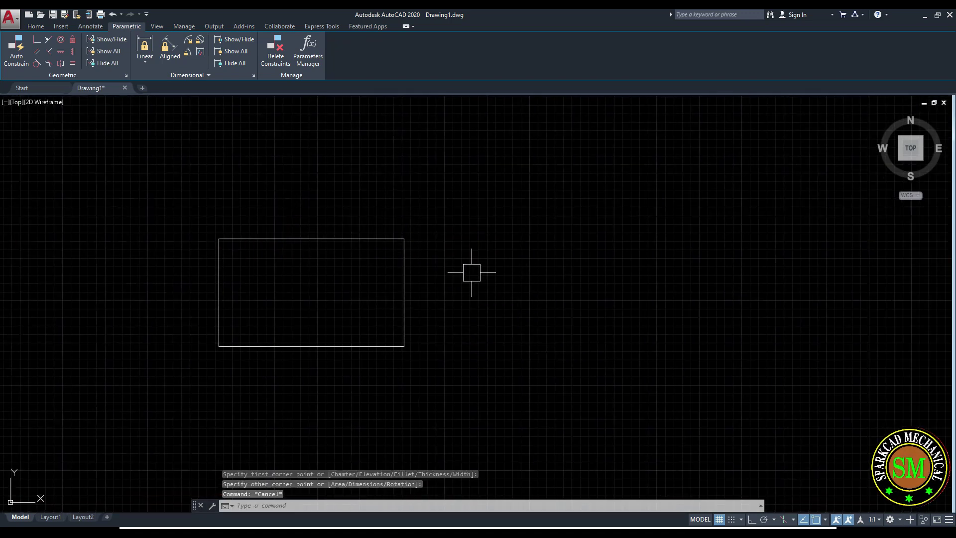
- Draw a nearly horizontal line about 11.6 units long to the right of the rectangle
{"action": "type", "text": "l"}
{"action": "key", "text": "Return"}
{"action": "left_click", "coordinate": [488, 299]}
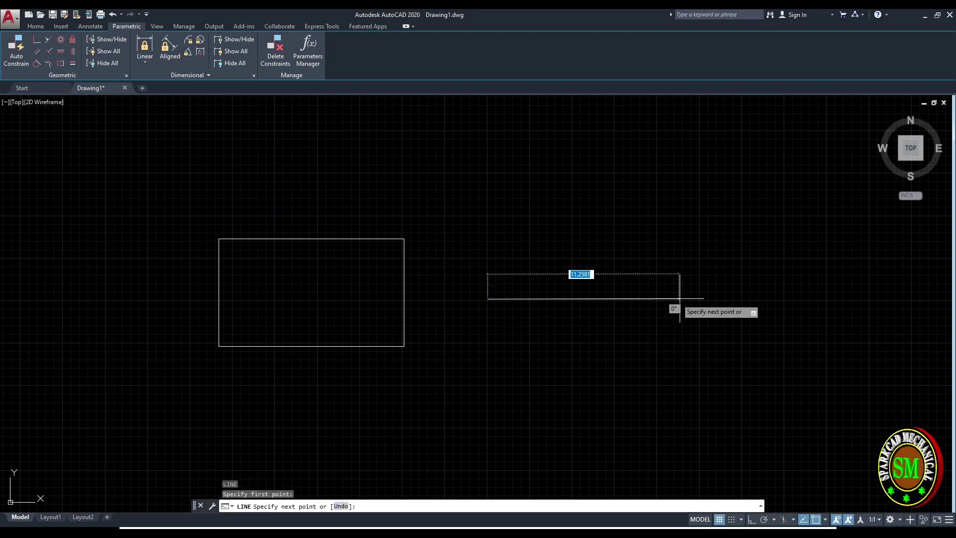
{"action": "left_click", "coordinate": [685, 299]}
{"action": "key", "text": "Escape"}
{"action": "middle_click_drag", "start_coordinate": [578, 239], "coordinate": [605, 249]}
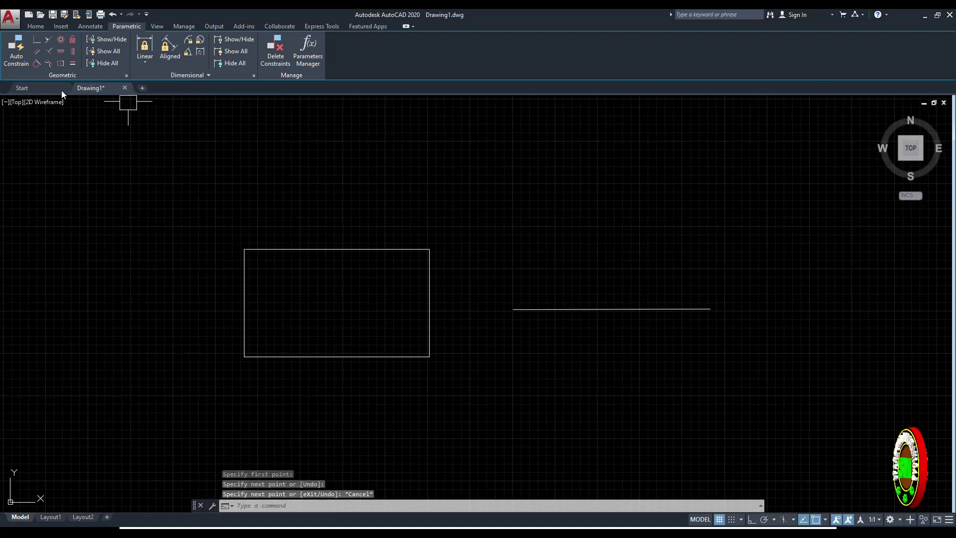
- Apply automatic geometric constraints to the rectangle and the line together
{"action": "left_click", "coordinate": [15, 50]}
{"action": "left_click", "coordinate": [344, 250]}
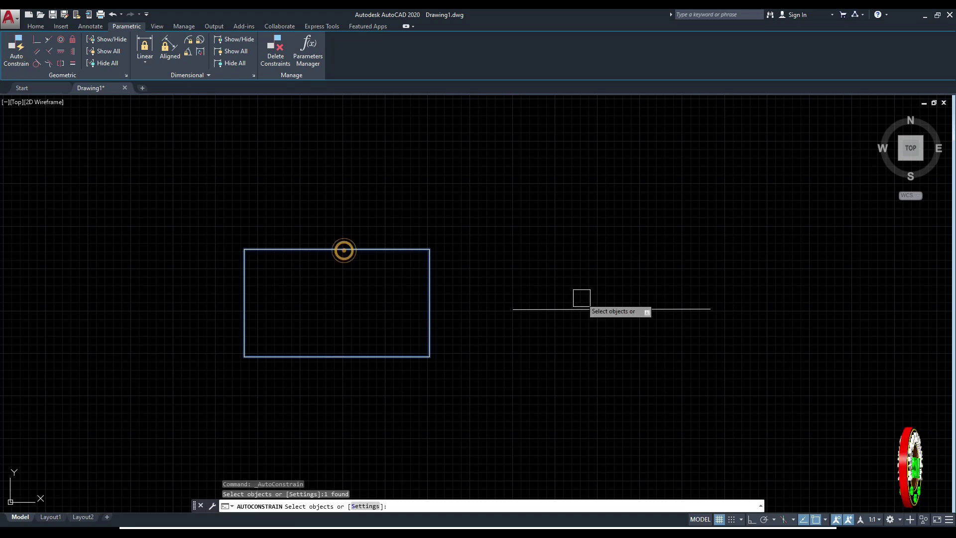
{"action": "left_click", "coordinate": [585, 305]}
{"action": "key", "text": "Return"}
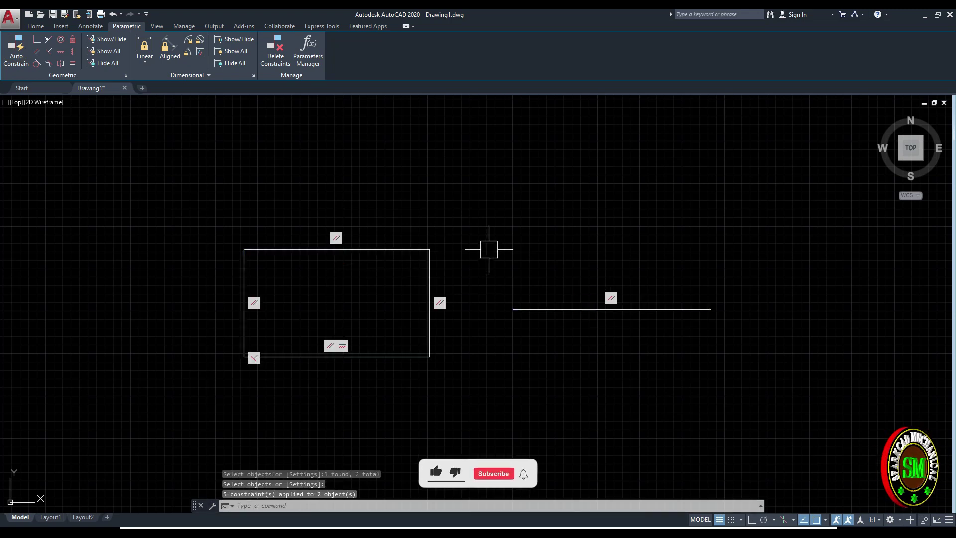
{"action": "middle_click_drag", "start_coordinate": [489, 247], "coordinate": [526, 238]}
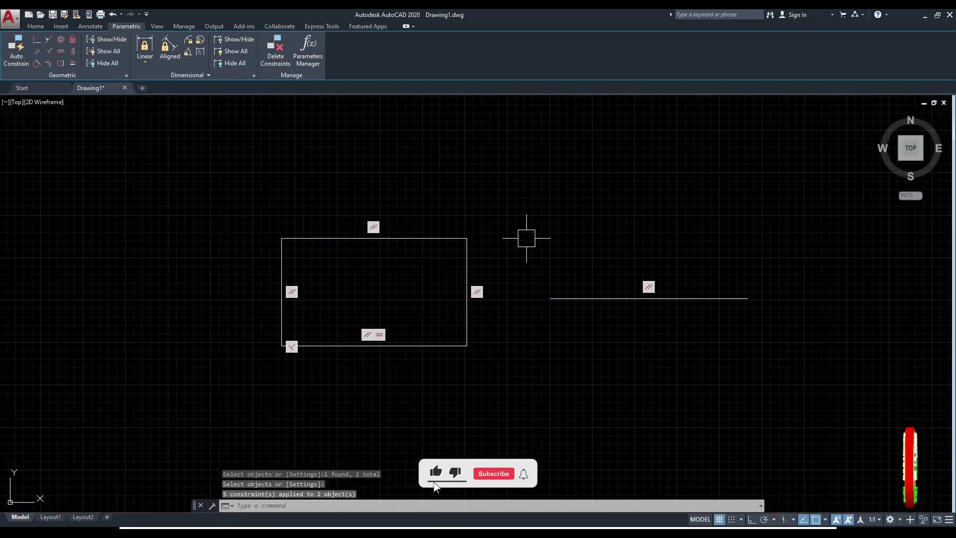
- Add a linear dimensional constraint of 15 between the end points of the rectangle's top edge, placed above it
{"action": "left_click", "coordinate": [152, 65]}
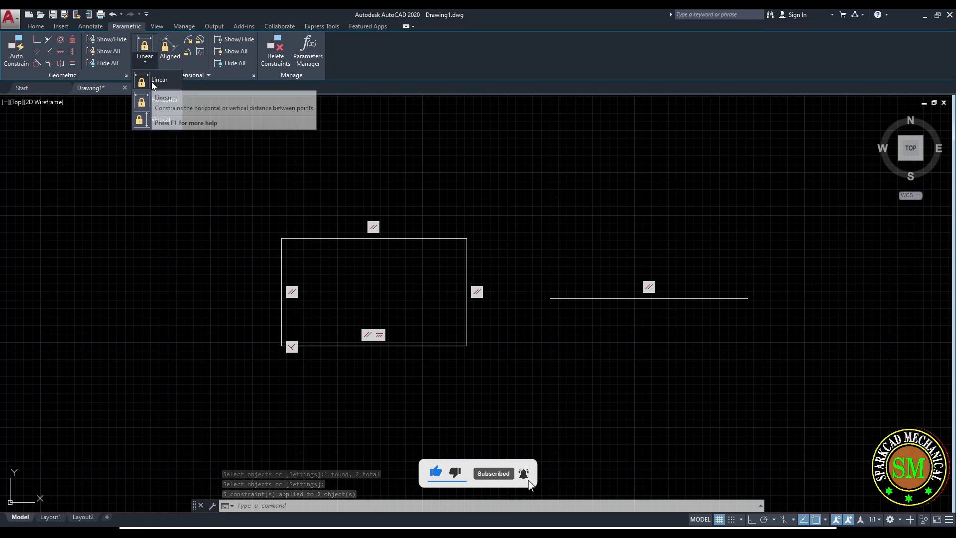
{"action": "left_click", "coordinate": [152, 81]}
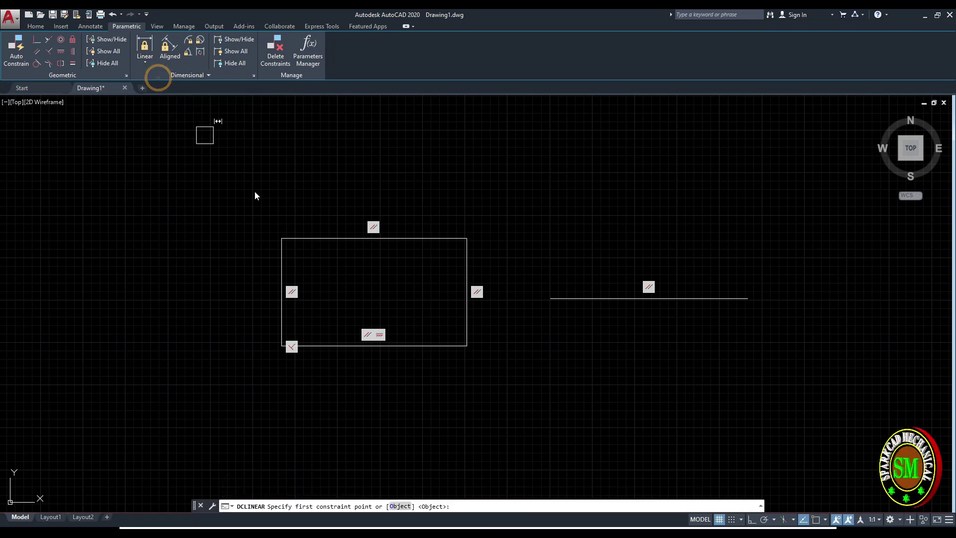
{"action": "left_click", "coordinate": [282, 238]}
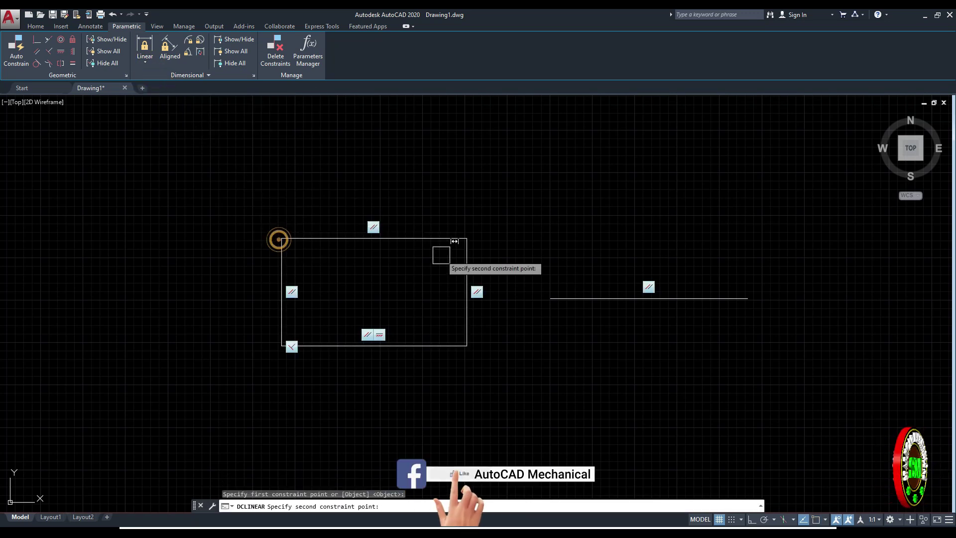
{"action": "left_click", "coordinate": [467, 238]}
{"action": "left_click", "coordinate": [374, 191]}
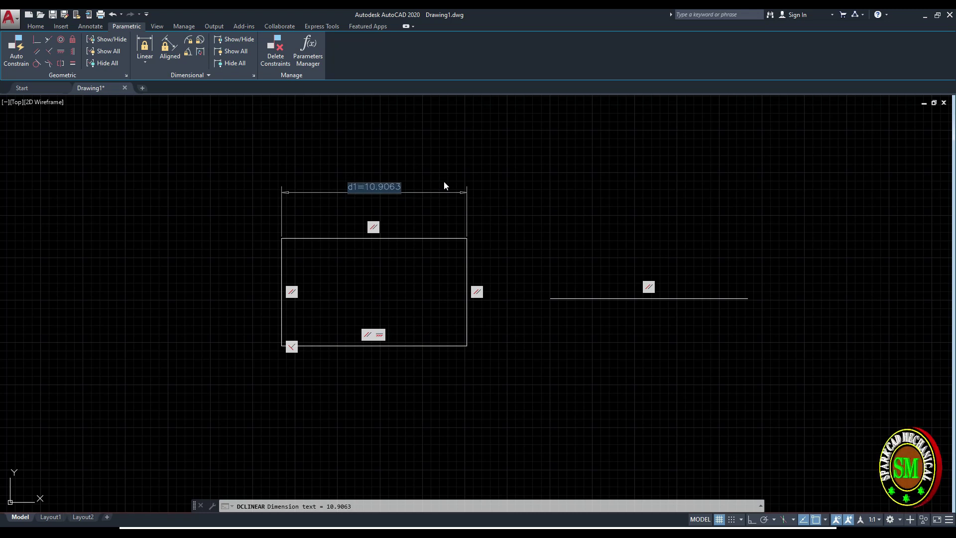
{"action": "type", "text": "15"}
{"action": "key", "text": "Return"}
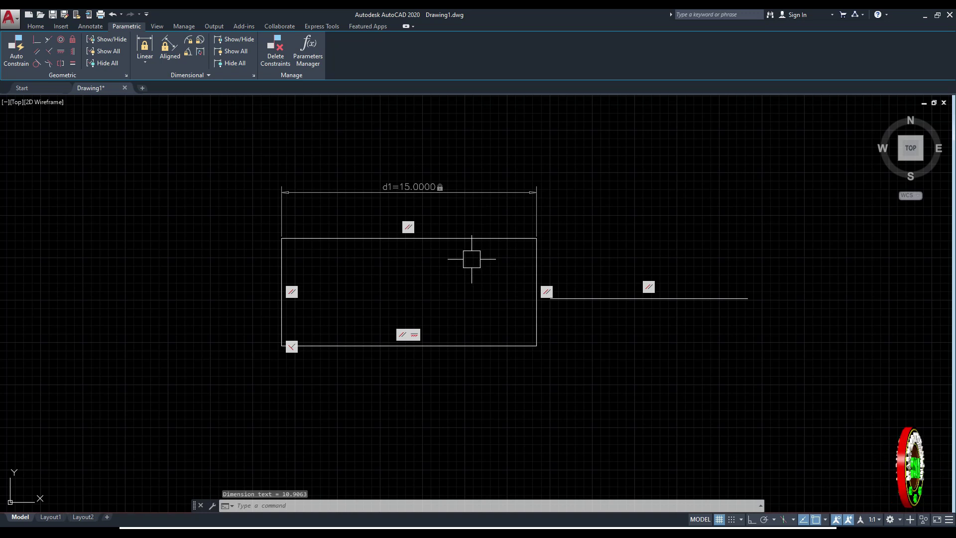
- Move the rectangle with its dimension to the left, clear of the separate line
{"action": "type", "text": "m"}
{"action": "key", "text": "Return"}
{"action": "left_click", "coordinate": [565, 166]}
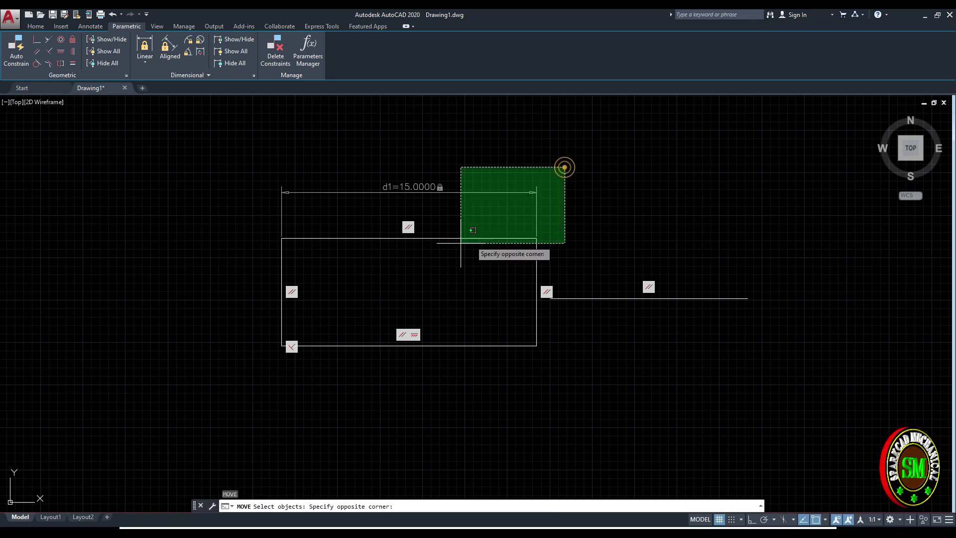
{"action": "left_click", "coordinate": [442, 246]}
{"action": "key", "text": "Return"}
{"action": "left_click", "coordinate": [552, 341]}
{"action": "left_click", "coordinate": [421, 345]}
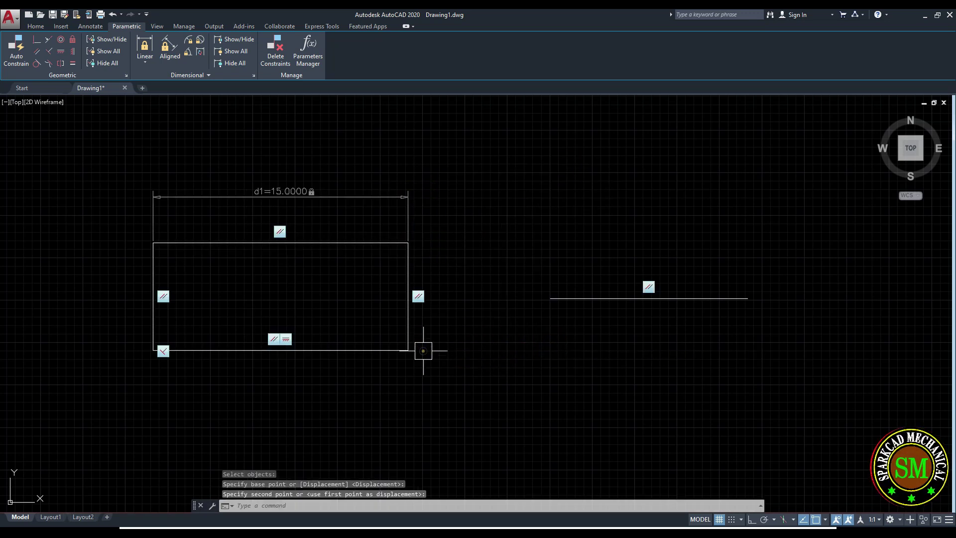
{"action": "key", "text": "Escape"}
- Add a linear dimensional constraint of 10 along the rectangle's right edge, placed outside it
{"action": "mouse_move", "coordinate": [431, 253]}
{"action": "middle_mouse_down"}
{"action": "mouse_move", "coordinate": [410, 245]}
{"action": "mouse_move", "coordinate": [429, 225]}
{"action": "middle_mouse_up"}
{"action": "left_click", "coordinate": [145, 62]}
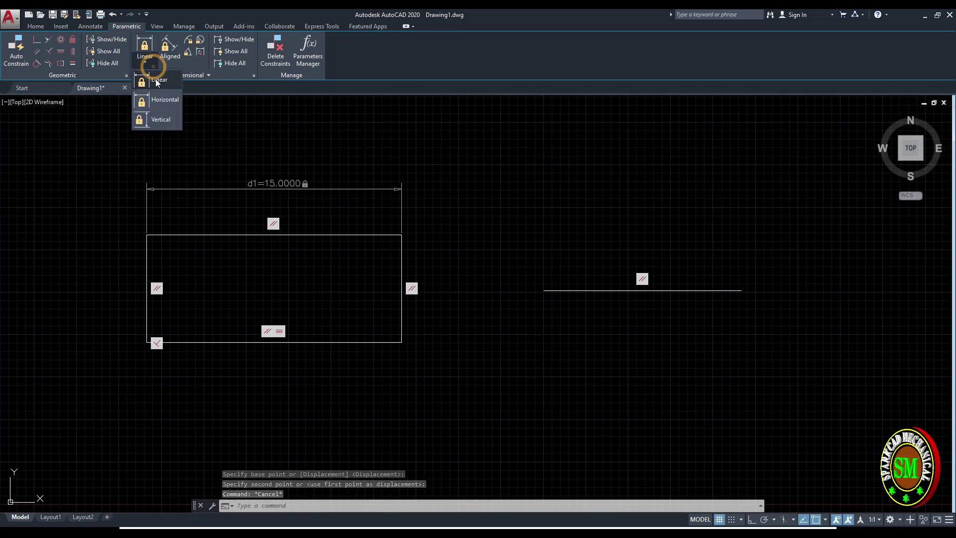
{"action": "left_click", "coordinate": [157, 81]}
{"action": "left_click", "coordinate": [401, 235]}
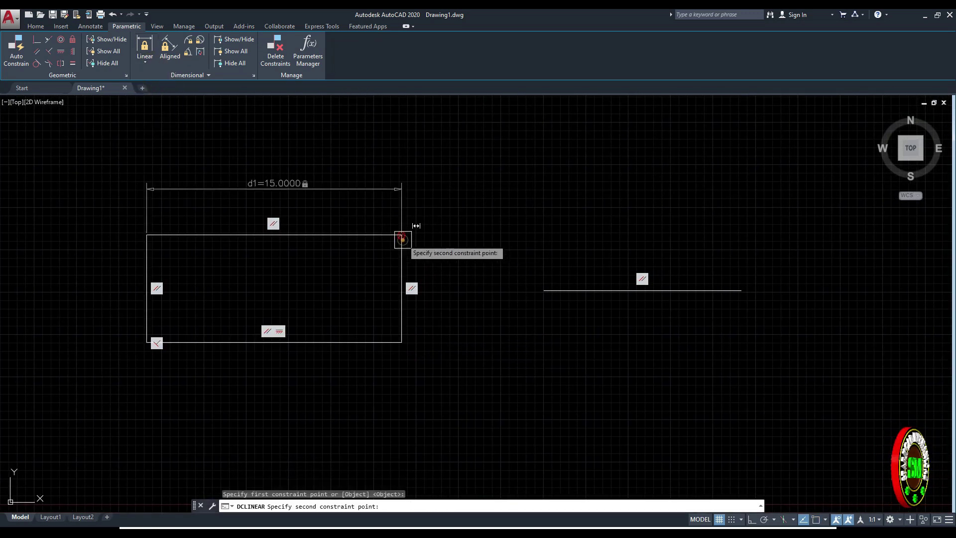
{"action": "left_click", "coordinate": [402, 341]}
{"action": "left_click", "coordinate": [449, 309]}
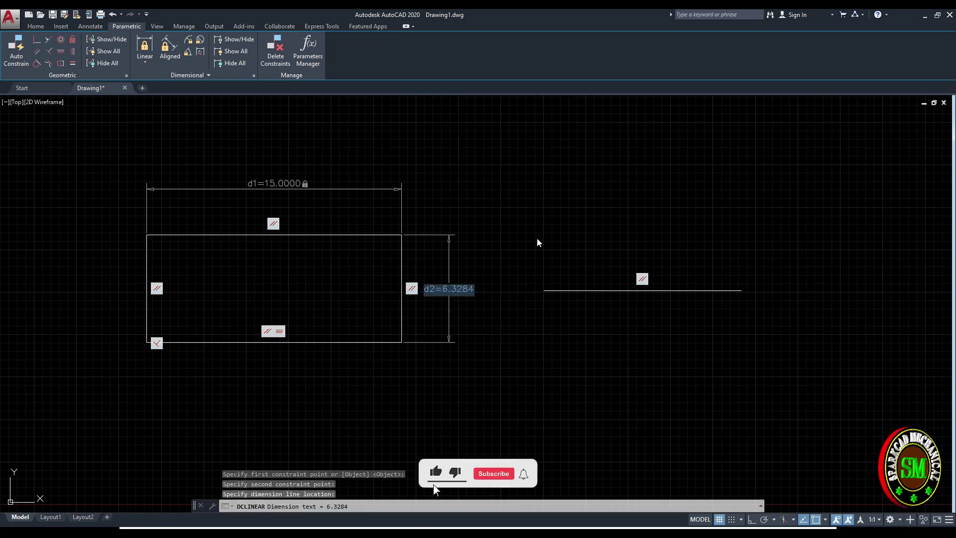
{"action": "type", "text": "10"}
{"action": "key", "text": "Return"}
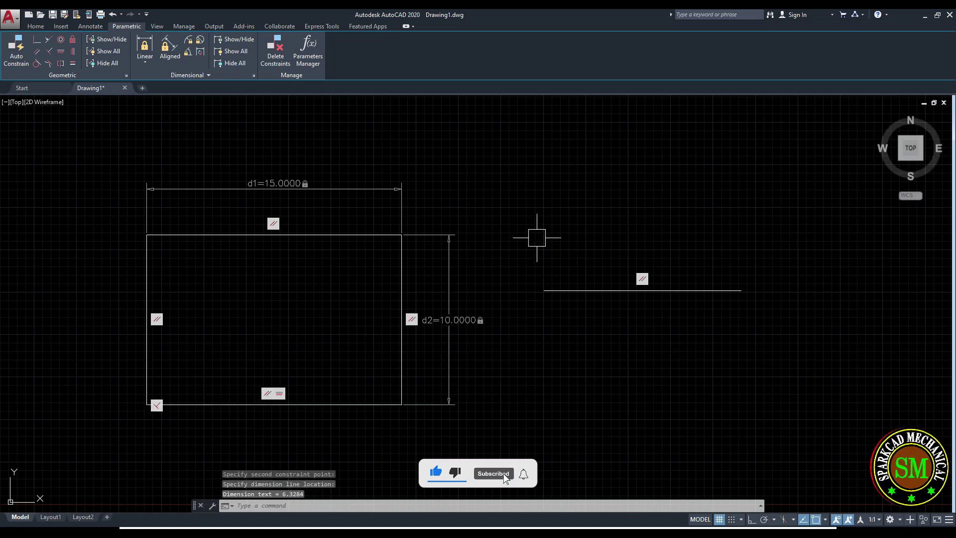
{"action": "middle_click_drag", "start_coordinate": [533, 237], "coordinate": [432, 228]}
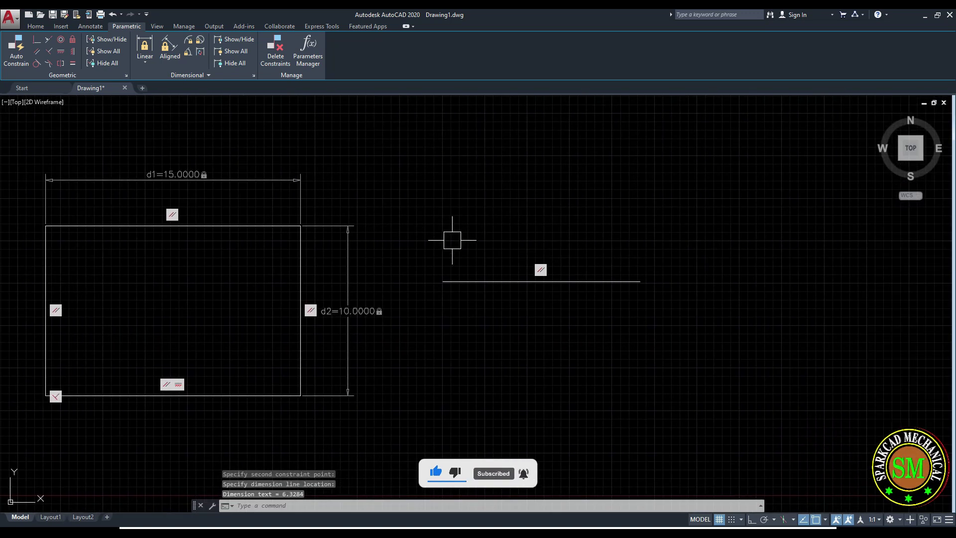
{"action": "left_click", "coordinate": [144, 63]}
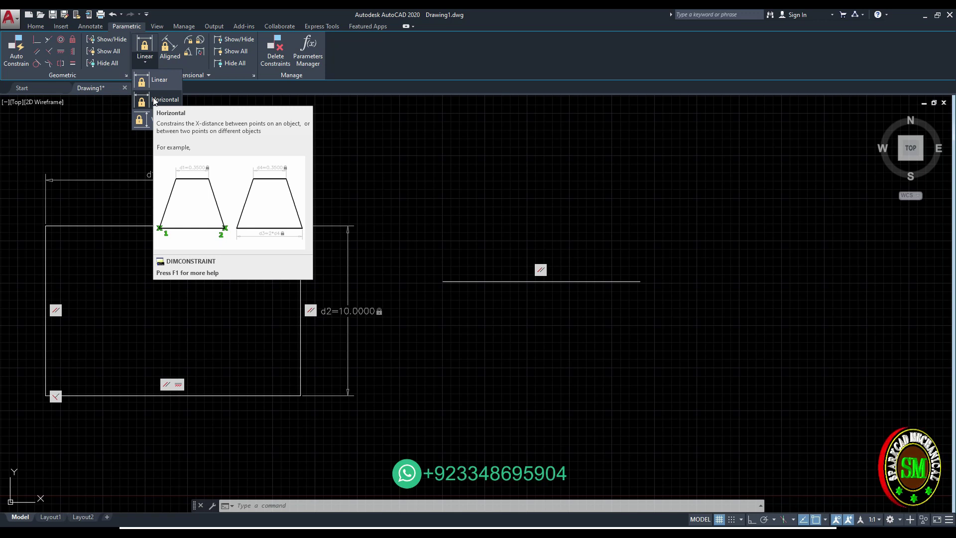
{"action": "left_click", "coordinate": [613, 299]}
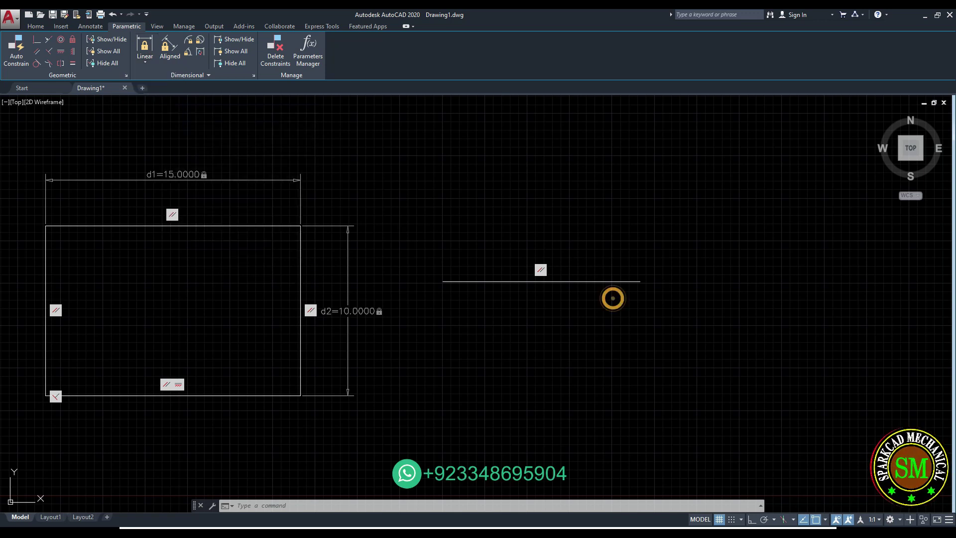
{"action": "key", "text": "Escape"}
{"action": "middle_click_drag", "start_coordinate": [622, 321], "coordinate": [515, 327]}
{"action": "key", "text": "Escape"}
{"action": "key", "text": "Escape"}
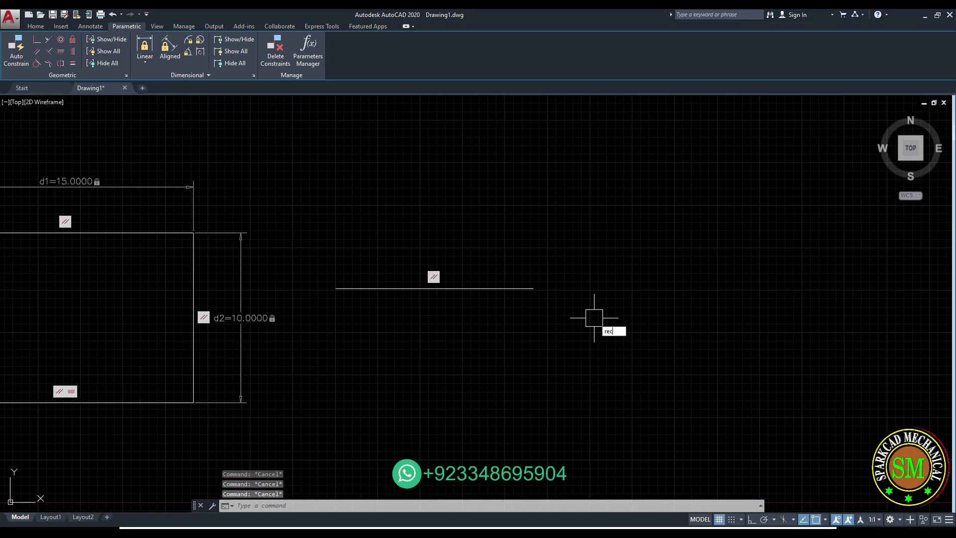
- Draw a second rectangle about 9.6 units wide to the right of the line
{"action": "type", "text": "rec"}
{"action": "key", "text": "Return"}
{"action": "left_click", "coordinate": [613, 267]}
{"action": "left_click", "coordinate": [775, 375]}
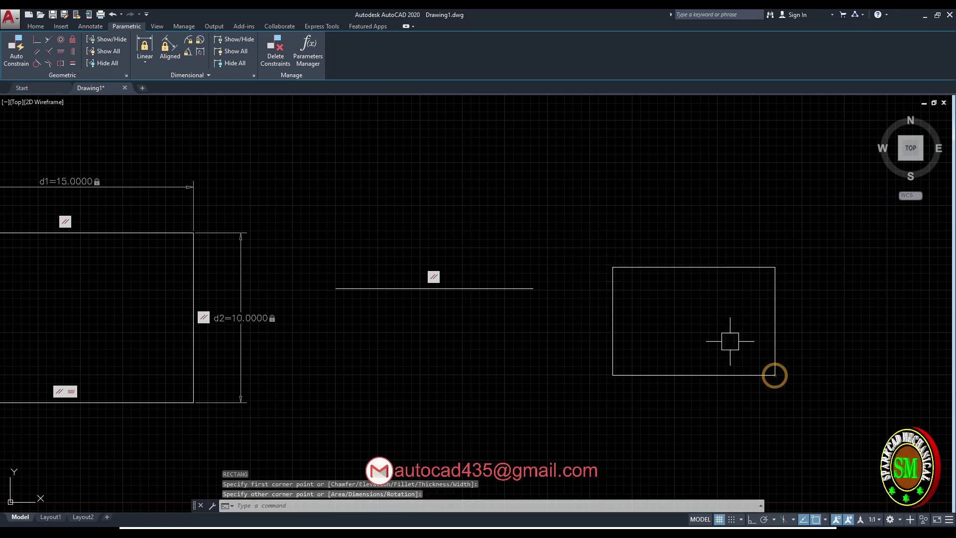
- Add a horizontal dimensional constraint of 20 across the second rectangle's top edge, placed above it
{"action": "middle_click_drag", "start_coordinate": [730, 341], "coordinate": [606, 326]}
{"action": "left_click", "coordinate": [150, 65]}
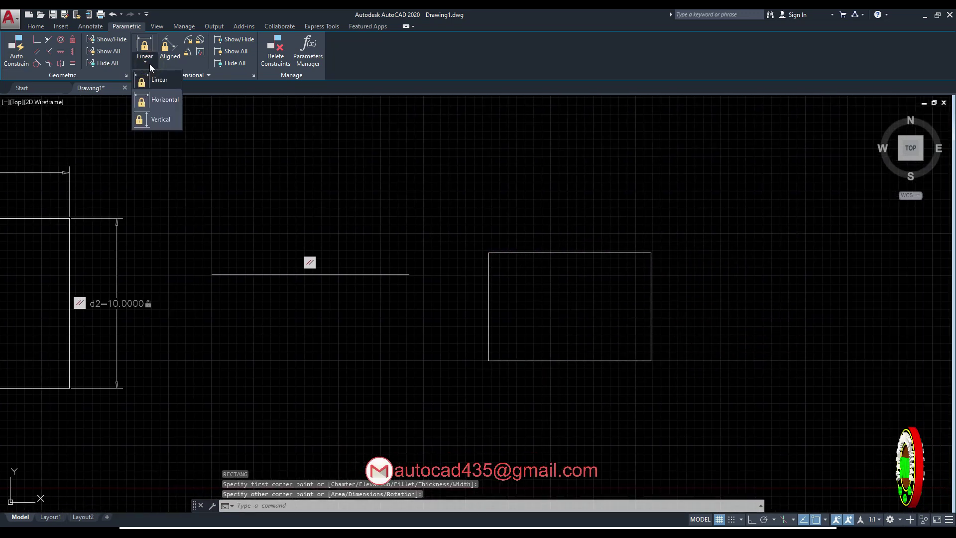
{"action": "left_click", "coordinate": [155, 98]}
{"action": "left_click", "coordinate": [488, 253]}
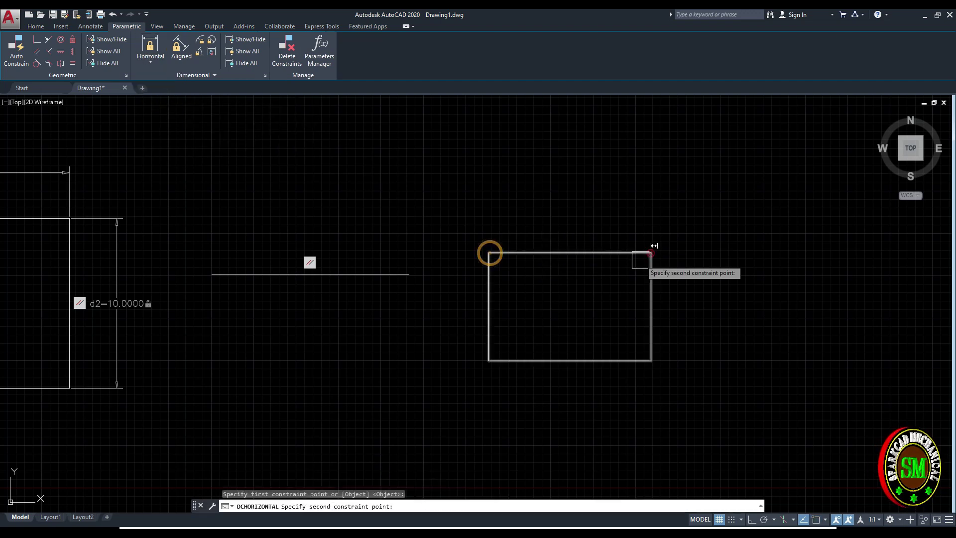
{"action": "left_click", "coordinate": [650, 253]}
{"action": "left_click", "coordinate": [552, 213]}
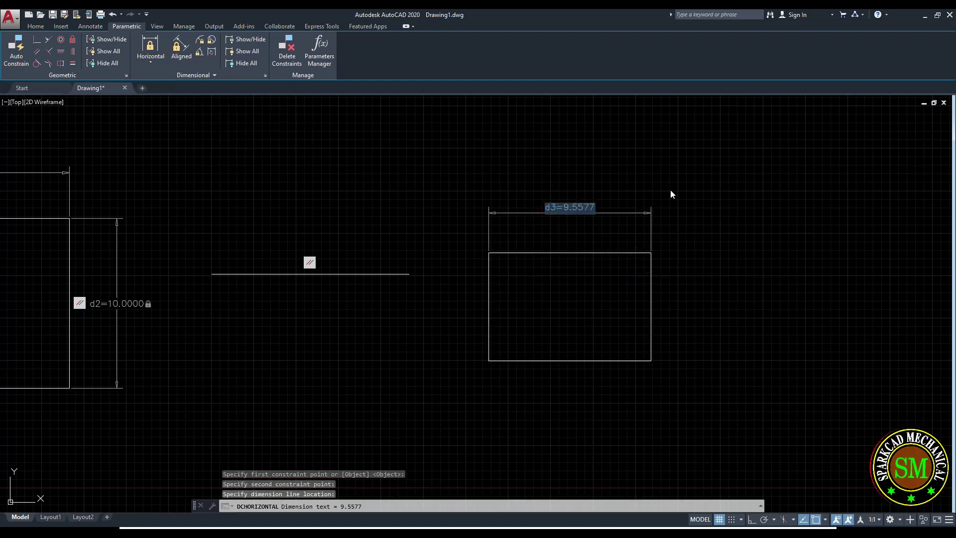
{"action": "type", "text": "20"}
{"action": "key", "text": "Return"}
{"action": "key", "text": "Escape"}
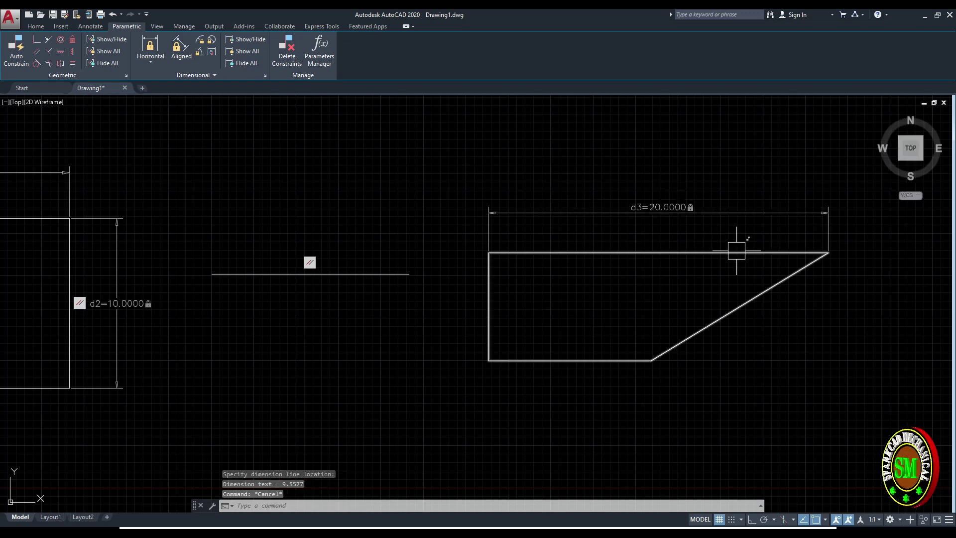
- Add a horizontal dimensional constraint of 15 between the end points of the separate line, placed above it
{"action": "middle_click_drag", "start_coordinate": [737, 246], "coordinate": [650, 239]}
{"action": "scroll", "coordinate": [607, 207], "scroll_direction": "up", "scroll_amount": 2}
{"action": "scroll", "coordinate": [555, 212], "scroll_direction": "down", "scroll_amount": 4}
{"action": "middle_click_drag", "start_coordinate": [399, 252], "coordinate": [443, 272]}
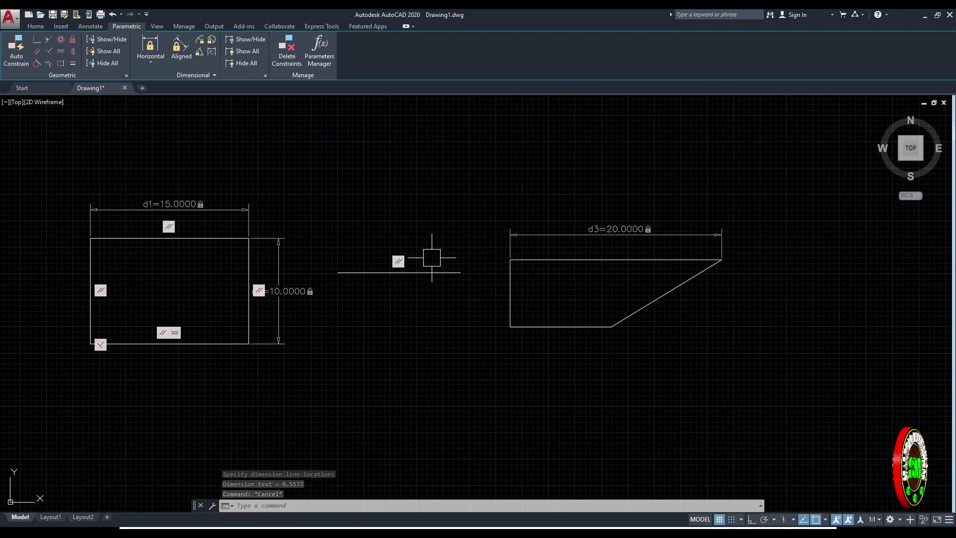
{"action": "left_click", "coordinate": [150, 65]}
{"action": "left_click", "coordinate": [158, 94]}
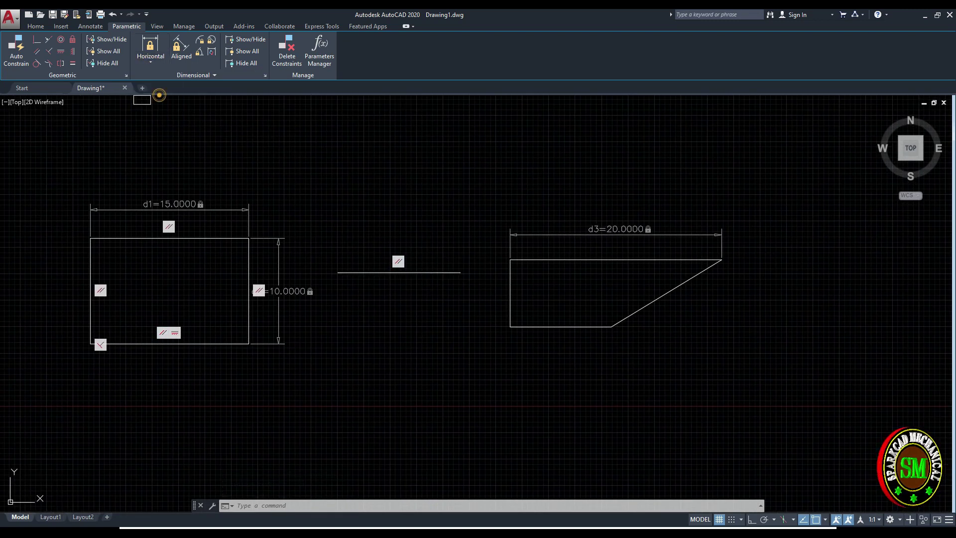
{"action": "left_click", "coordinate": [337, 273]}
{"action": "left_click", "coordinate": [452, 273]}
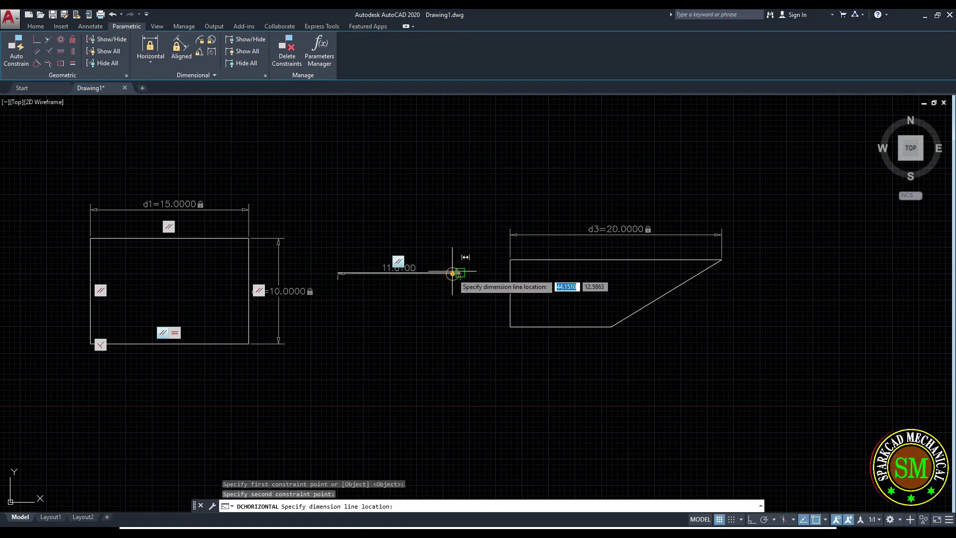
{"action": "left_click", "coordinate": [387, 220]}
{"action": "type", "text": "15"}
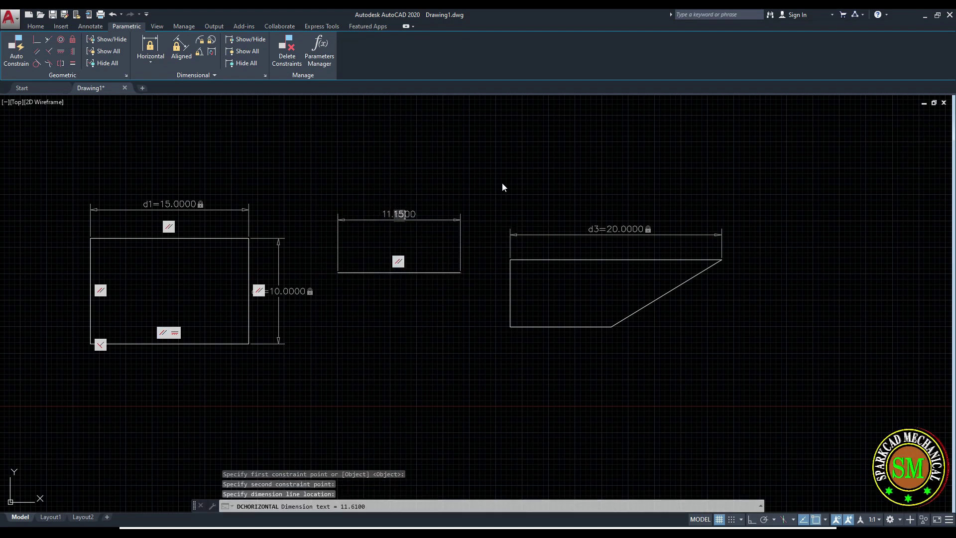
{"action": "key", "text": "Return"}
- Draw a vertical line about 11.6 units long to the right of the second rectangle
{"action": "middle_click_drag", "start_coordinate": [529, 196], "coordinate": [350, 287]}
{"action": "left_click", "coordinate": [158, 65]}
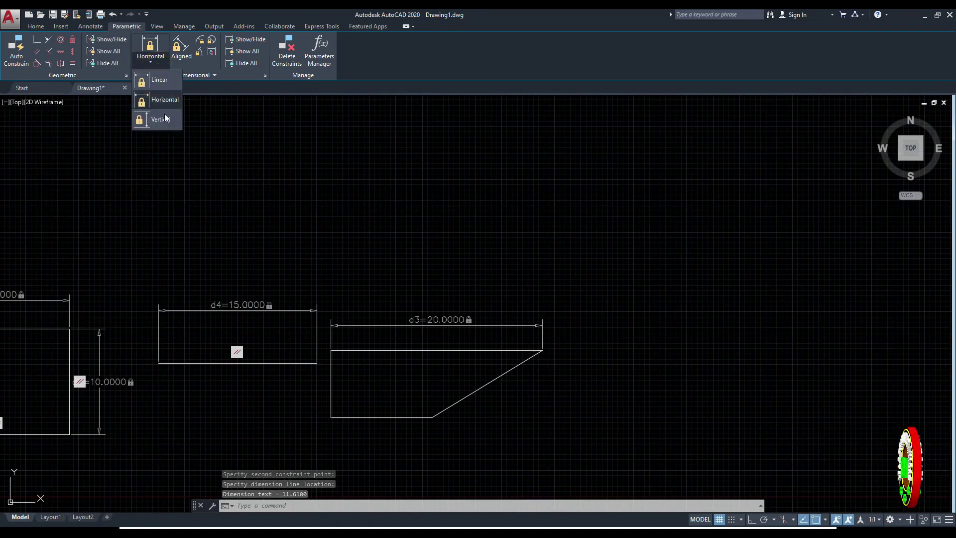
{"action": "left_click", "coordinate": [606, 234]}
{"action": "type", "text": "l"}
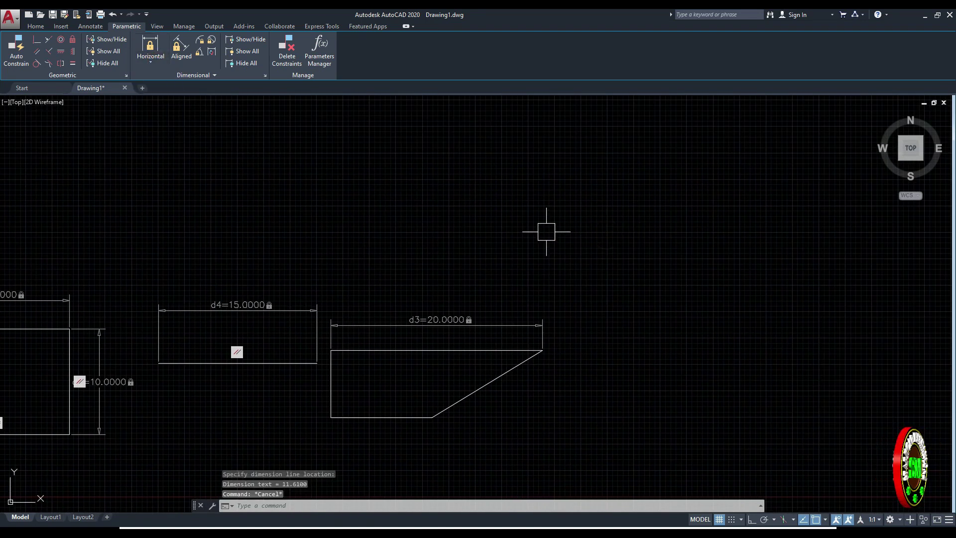
{"action": "key", "text": "Return"}
{"action": "left_click", "coordinate": [682, 329]}
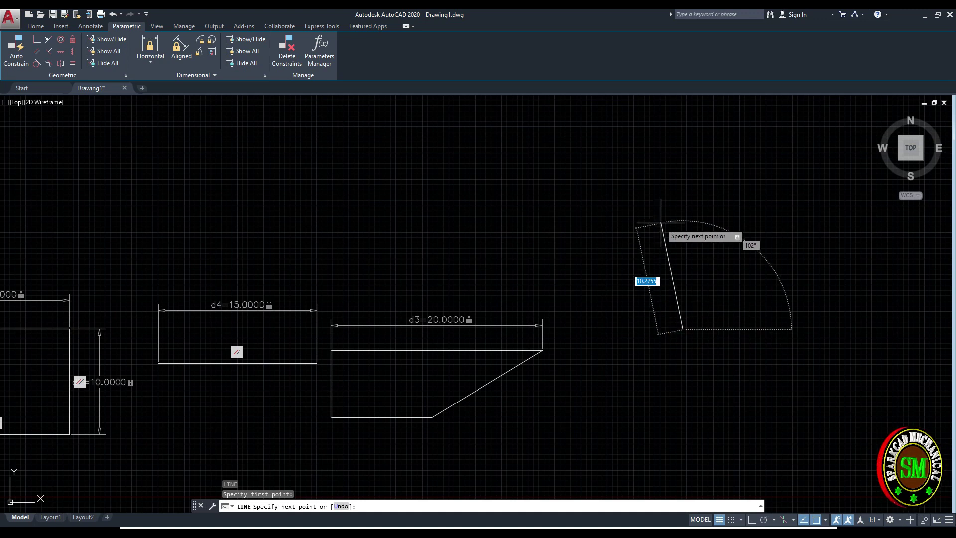
{"action": "key", "text": "F8"}
{"action": "left_click", "coordinate": [683, 207]}
{"action": "key", "text": "Escape"}
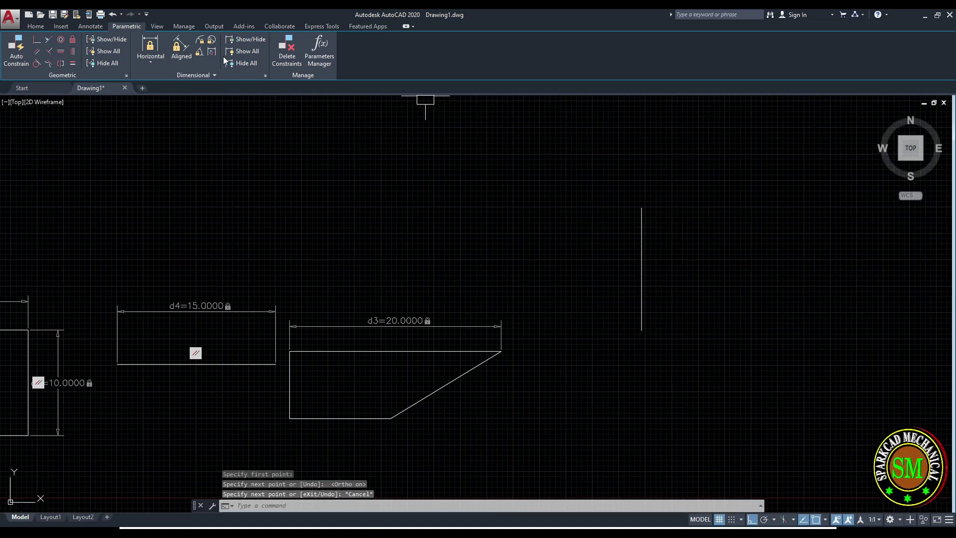
- Auto-constrain the new vertical line
{"action": "left_click", "coordinate": [16, 65]}
{"action": "left_click", "coordinate": [642, 271]}
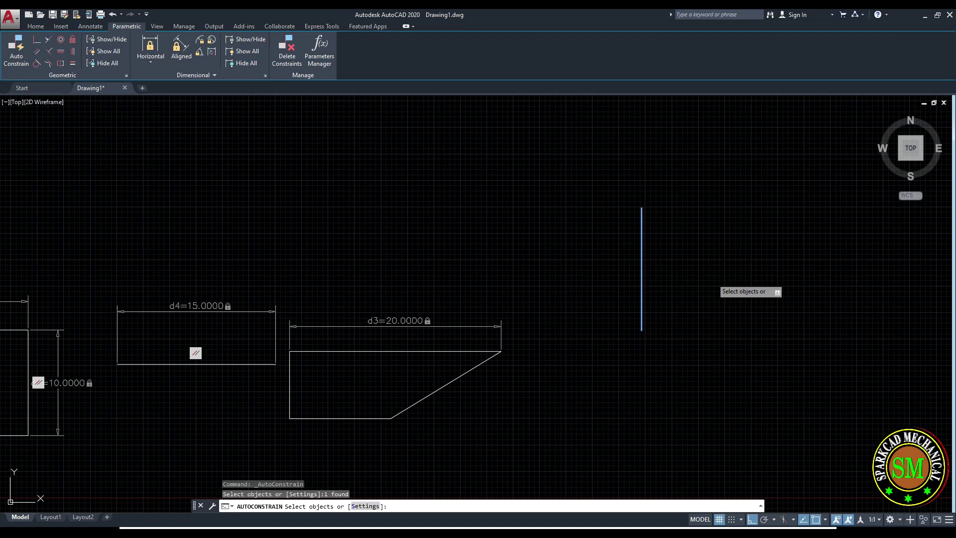
{"action": "key", "text": "Return"}
{"action": "key", "text": "Escape"}
- Add a vertical dimensional constraint of 20 between the vertical line's end points, placed to its right
{"action": "left_click", "coordinate": [159, 62]}
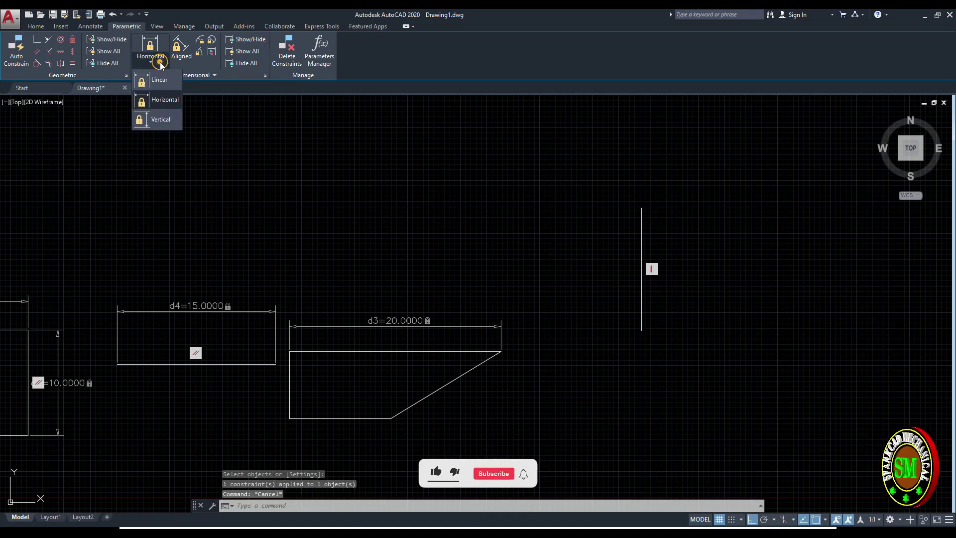
{"action": "left_click", "coordinate": [158, 119]}
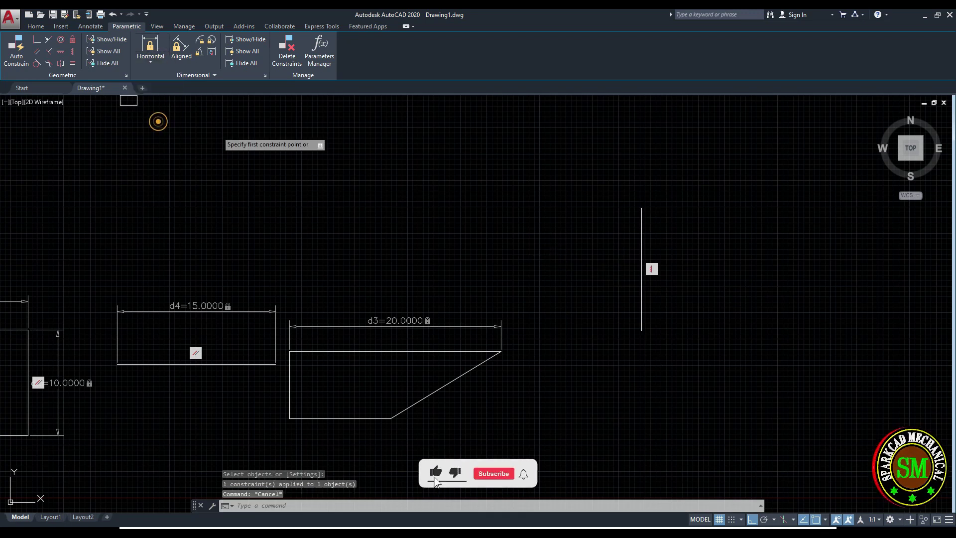
{"action": "left_click", "coordinate": [640, 209]}
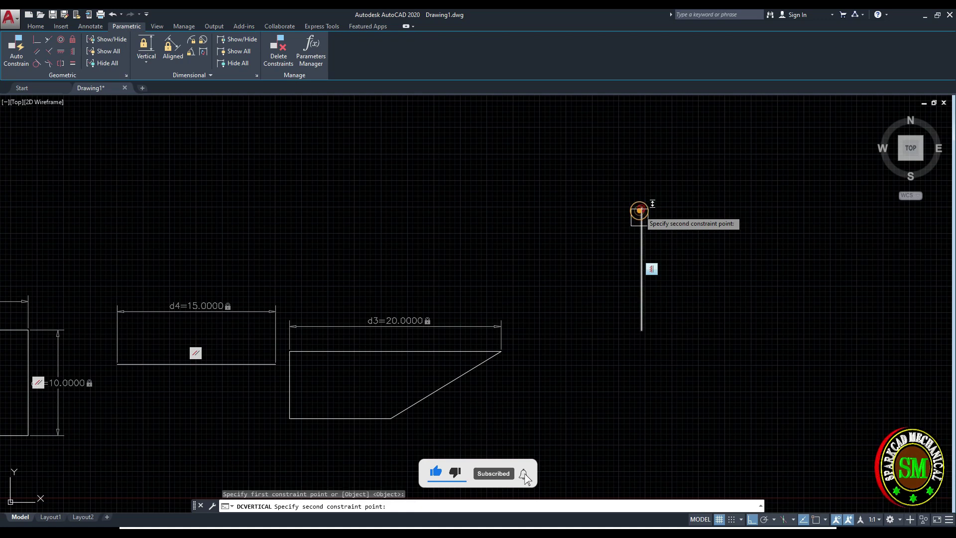
{"action": "left_click", "coordinate": [650, 334]}
{"action": "left_click", "coordinate": [698, 288]}
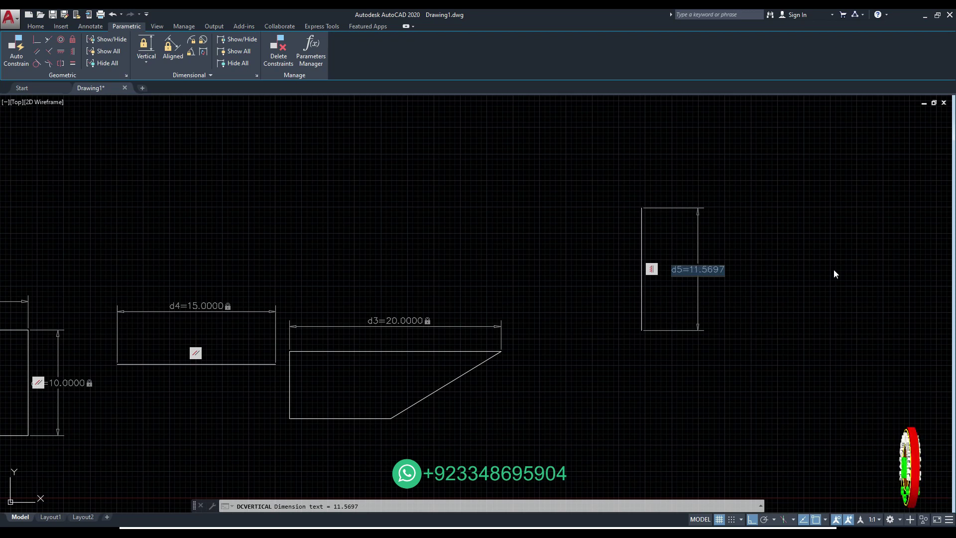
{"action": "type", "text": "11.2097"}
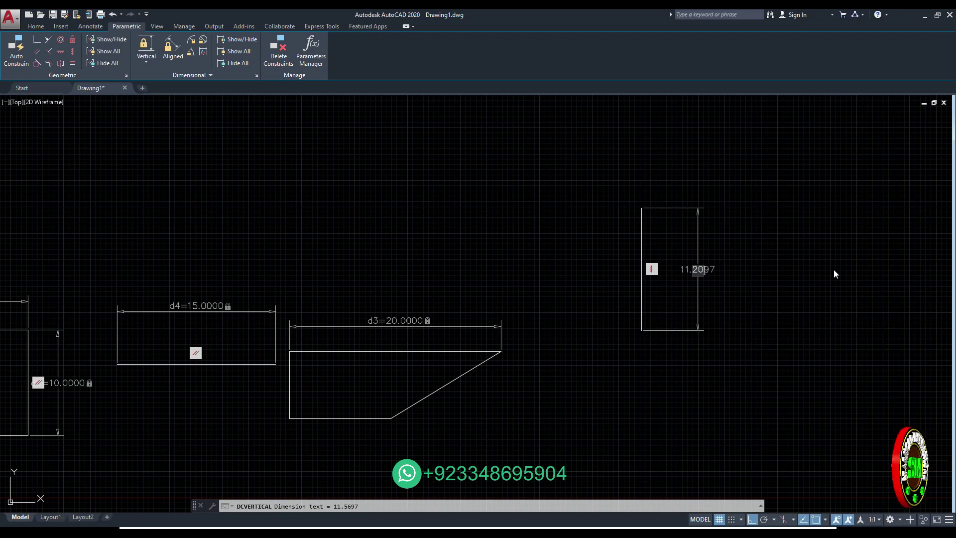
{"action": "key", "text": "Return"}
- Draw a slanted line about 17.7 units long, rising to the right, in the empty area above the second rectangle
{"action": "middle_click_drag", "start_coordinate": [696, 292], "coordinate": [543, 319]}
{"action": "middle_click_drag", "start_coordinate": [611, 289], "coordinate": [684, 333]}
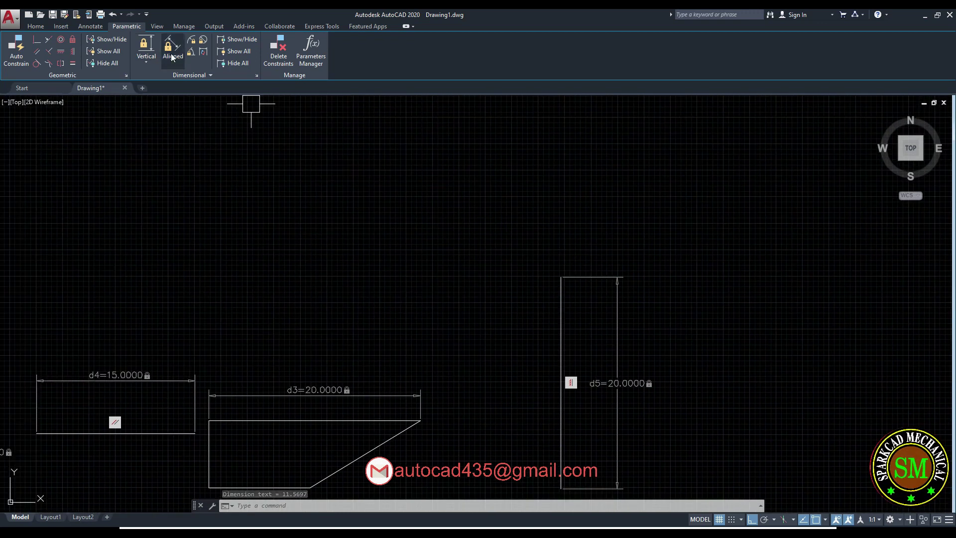
{"action": "left_click", "coordinate": [146, 62]}
{"action": "left_click", "coordinate": [238, 155]}
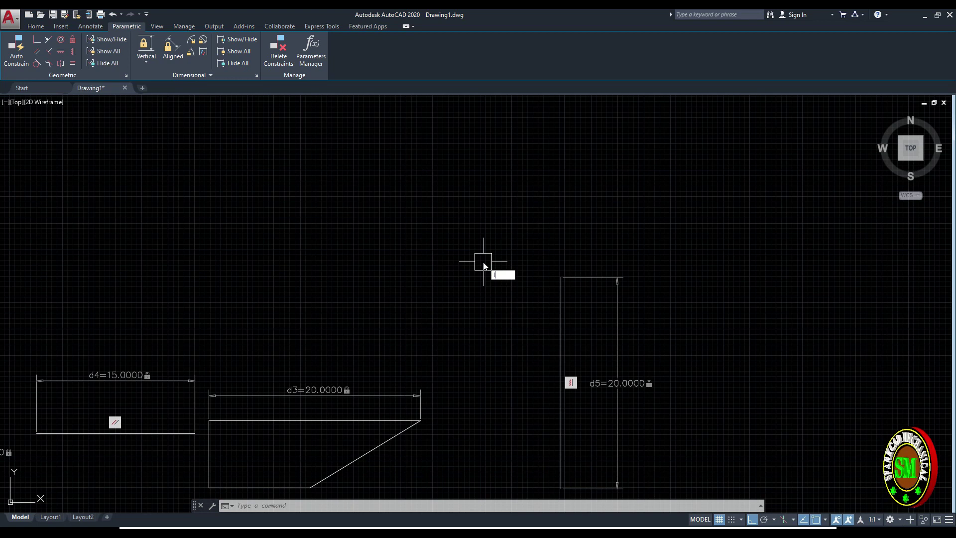
{"action": "key", "text": "Return"}
{"action": "left_click", "coordinate": [344, 251]}
{"action": "key", "text": "F8"}
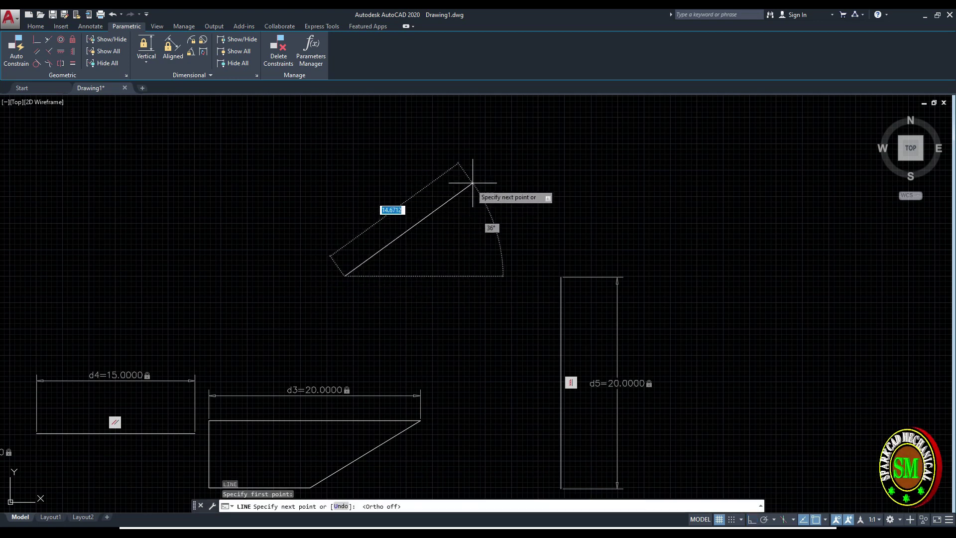
{"action": "left_click", "coordinate": [496, 166]}
{"action": "key", "text": "Escape"}
{"action": "middle_click_drag", "start_coordinate": [461, 235], "coordinate": [478, 267]}
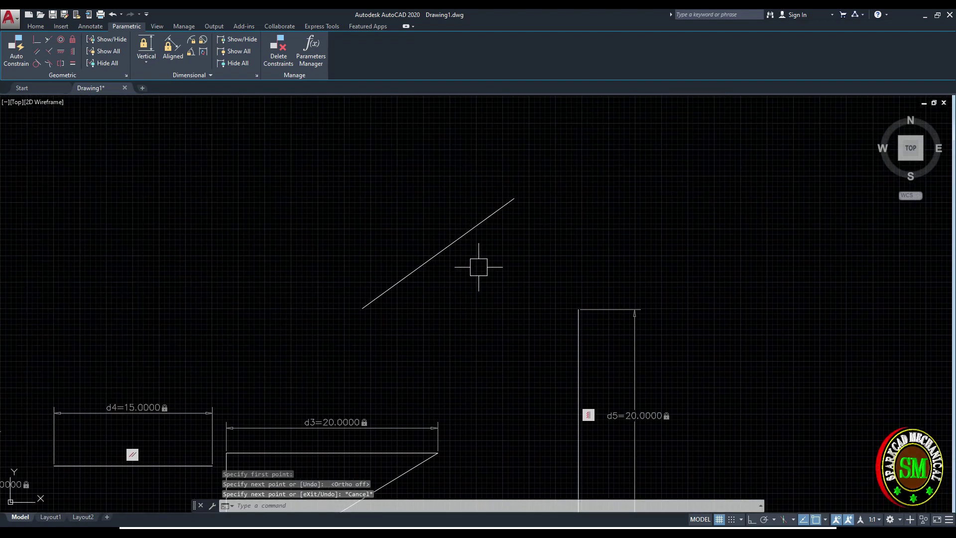
- Add an aligned dimensional constraint of 12 between the slanted line's end points, placed above it
{"action": "left_click", "coordinate": [172, 55]}
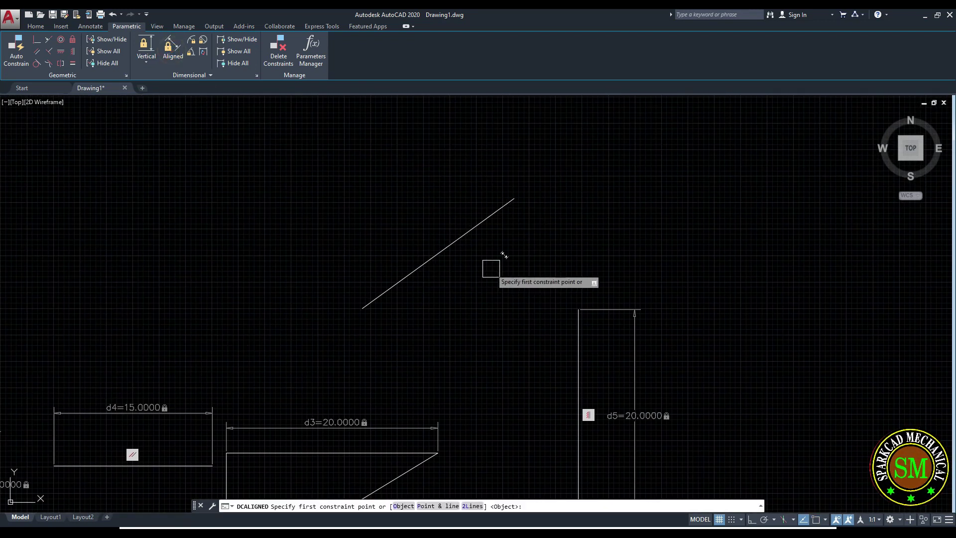
{"action": "left_click", "coordinate": [367, 305]}
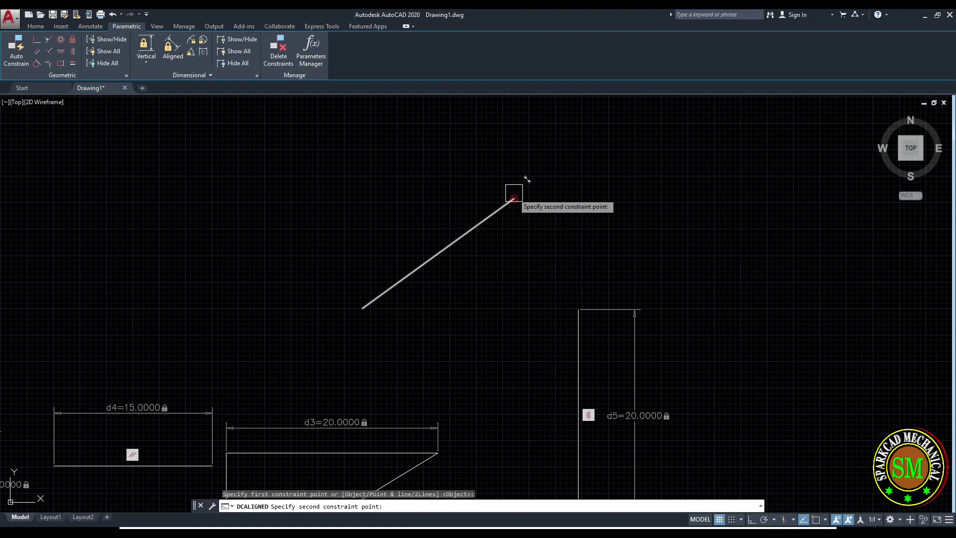
{"action": "left_click", "coordinate": [513, 198]}
{"action": "left_click", "coordinate": [438, 160]}
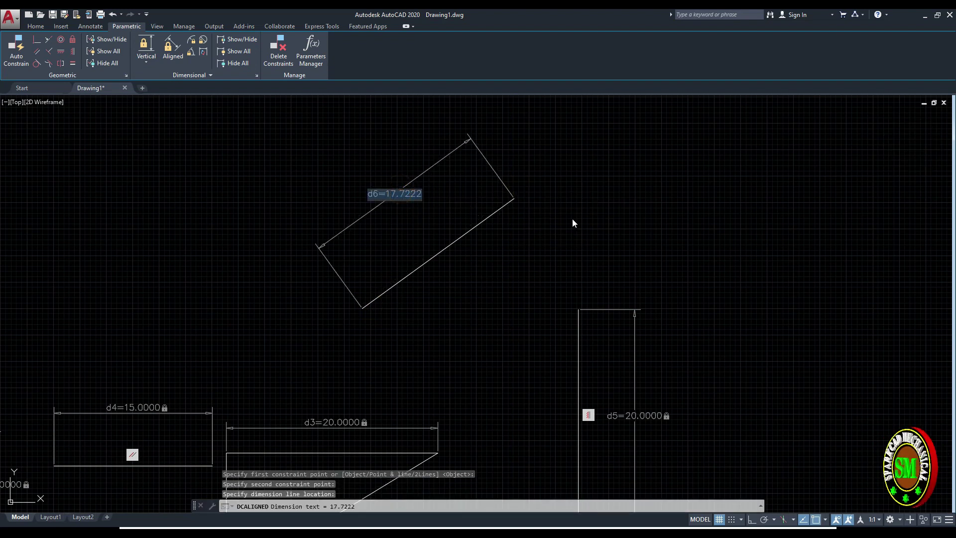
{"action": "type", "text": "12"}
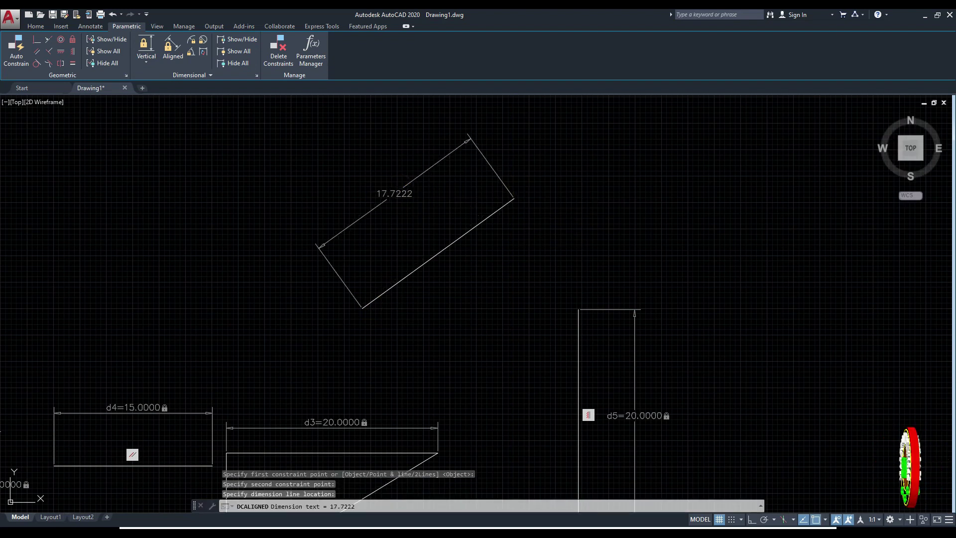
{"action": "key", "text": "Return"}
{"action": "key", "text": "Escape"}
- Draw a three-point arc with a radius of about 11.5 units, bulging to the right, above the first rectangle
{"action": "middle_click_drag", "start_coordinate": [532, 241], "coordinate": [704, 233]}
{"action": "scroll", "coordinate": [508, 211], "scroll_direction": "down", "scroll_amount": 2}
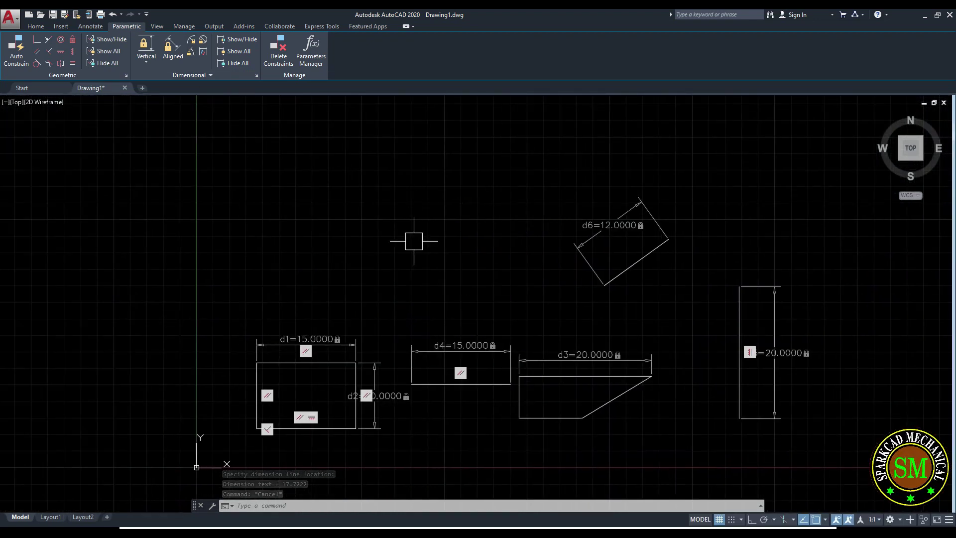
{"action": "middle_click_drag", "start_coordinate": [414, 240], "coordinate": [392, 293]}
{"action": "middle_click_drag", "start_coordinate": [421, 178], "coordinate": [412, 222]}
{"action": "type", "text": "a"}
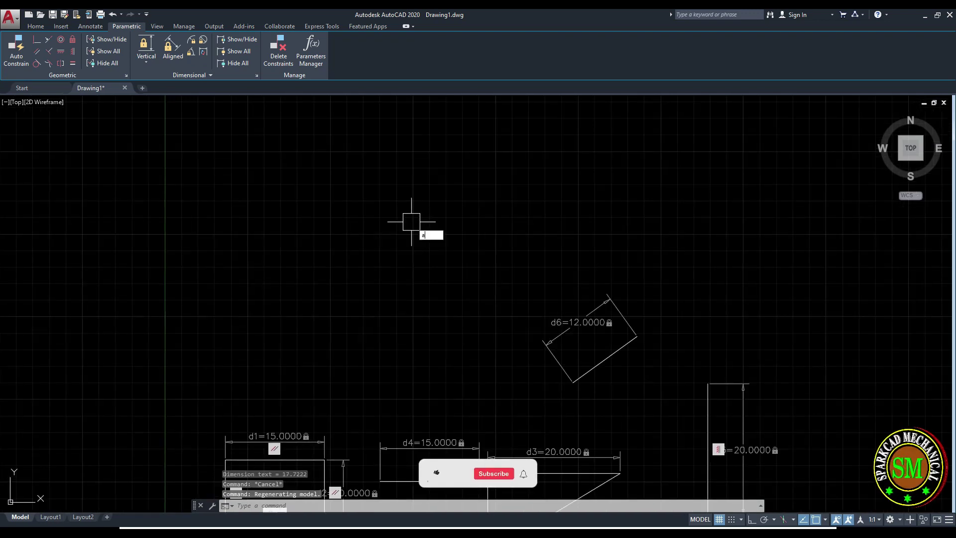
{"action": "key", "text": "Return"}
{"action": "left_click", "coordinate": [321, 183]}
{"action": "left_click", "coordinate": [390, 256]}
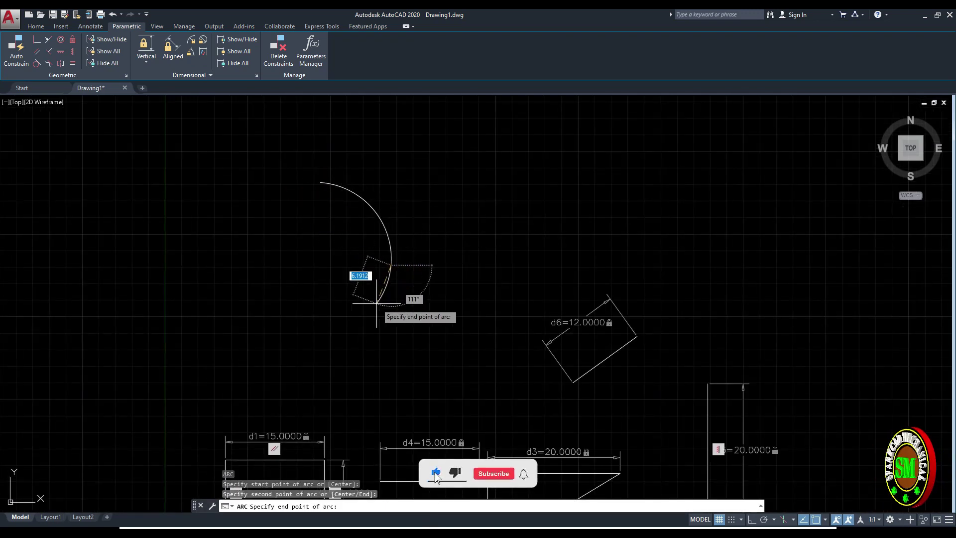
{"action": "left_click", "coordinate": [377, 303]}
{"action": "middle_click_drag", "start_coordinate": [443, 228], "coordinate": [476, 241]}
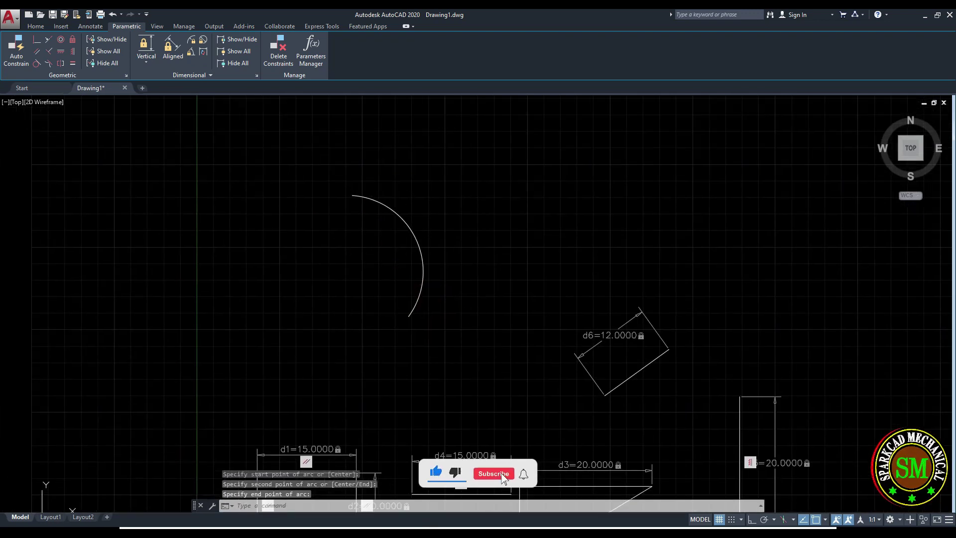
- Add a radius dimensional constraint of 20 to the arc
{"action": "left_click", "coordinate": [193, 42]}
{"action": "left_click", "coordinate": [423, 252]}
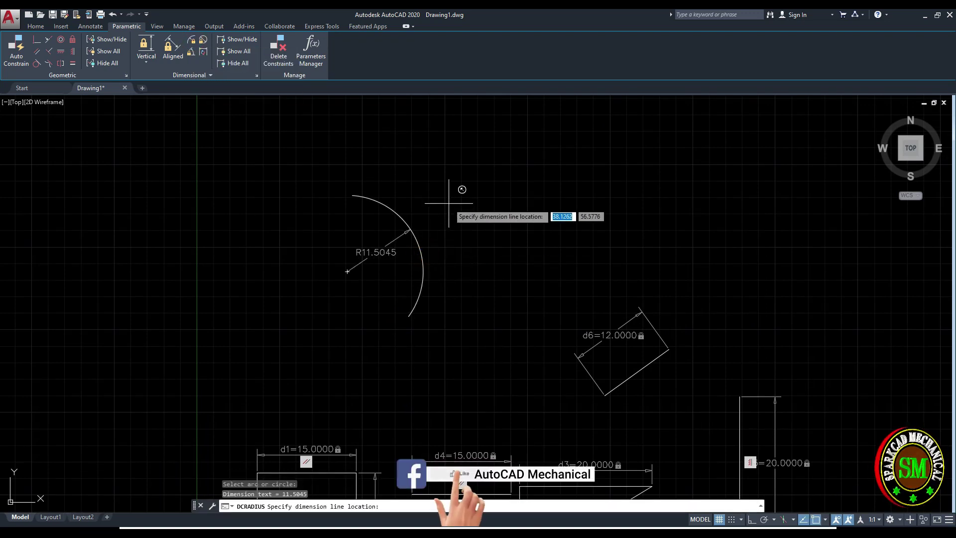
{"action": "left_click", "coordinate": [449, 204]}
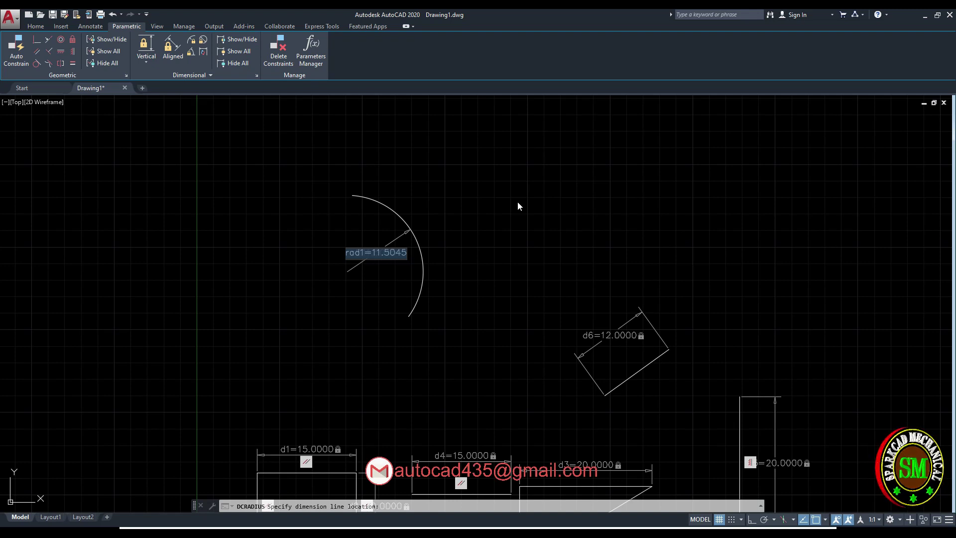
{"action": "type", "text": "20"}
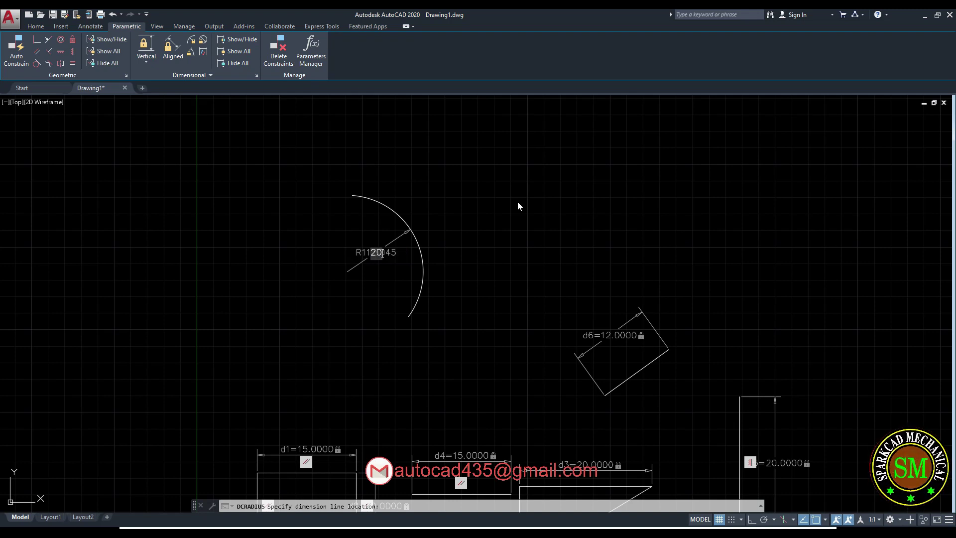
{"action": "key", "text": "Return"}
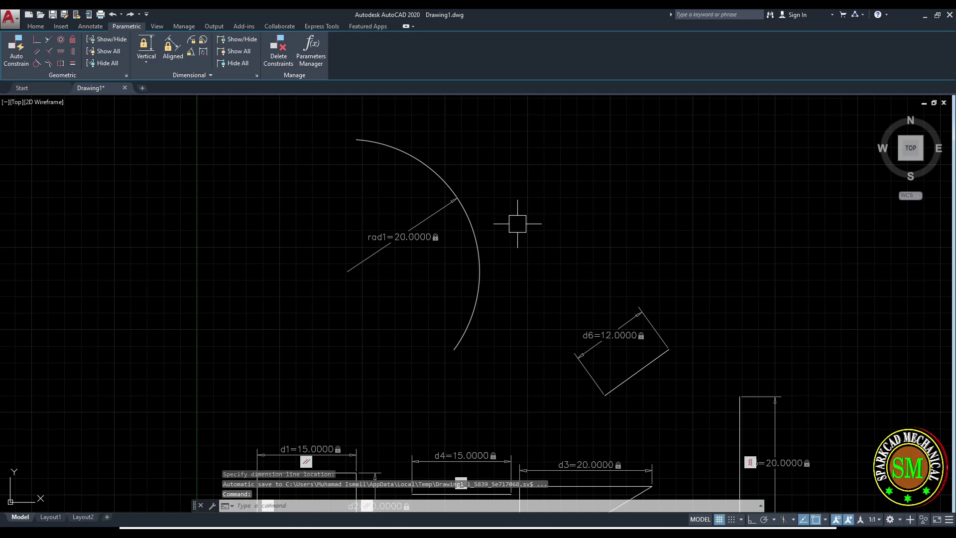
- Draw a horizontal line in the empty area to the right of the arc, above the vertical line
{"action": "scroll", "coordinate": [511, 224], "scroll_direction": "down", "scroll_amount": 5}
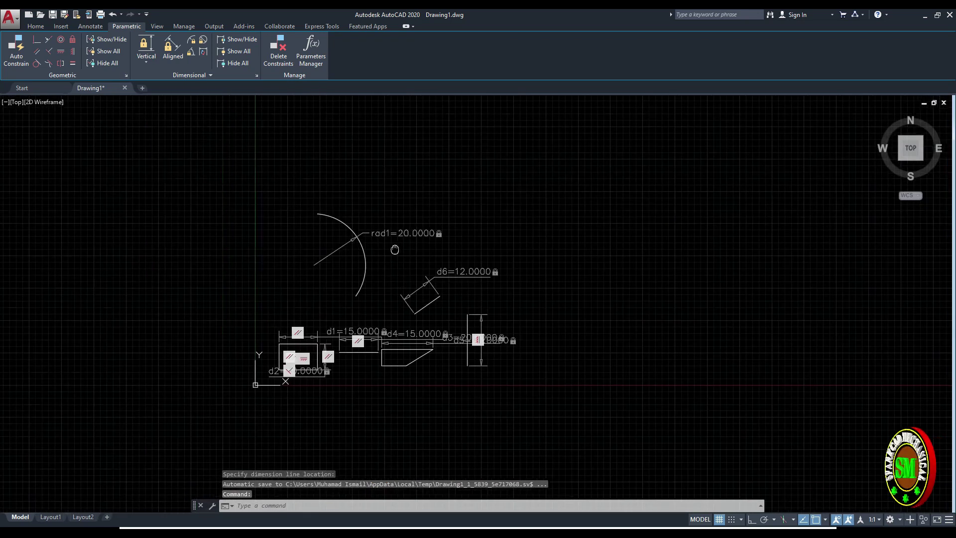
{"action": "scroll", "coordinate": [437, 266], "scroll_direction": "up", "scroll_amount": 4}
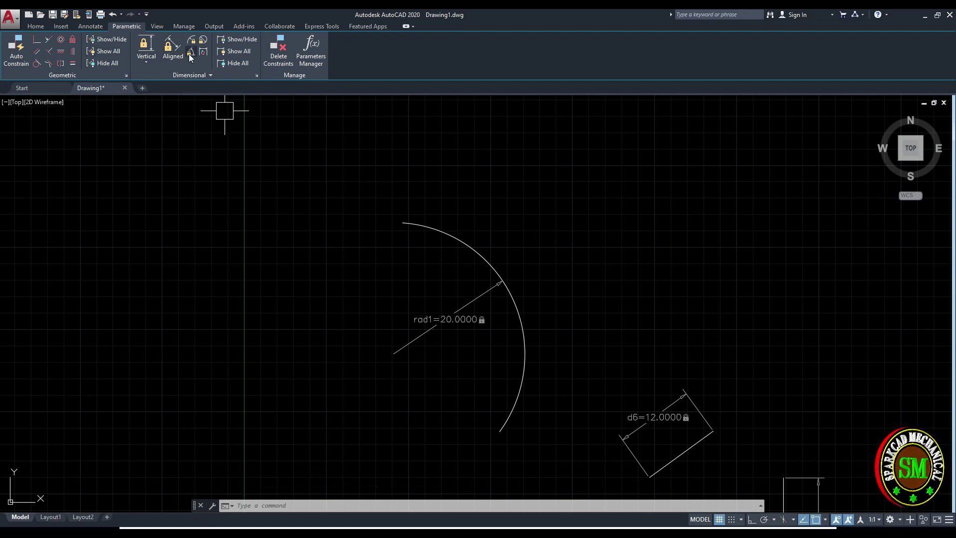
{"action": "middle_click_drag", "start_coordinate": [486, 272], "coordinate": [315, 233]}
{"action": "middle_click_drag", "start_coordinate": [459, 318], "coordinate": [320, 308]}
{"action": "key", "text": "Escape"}
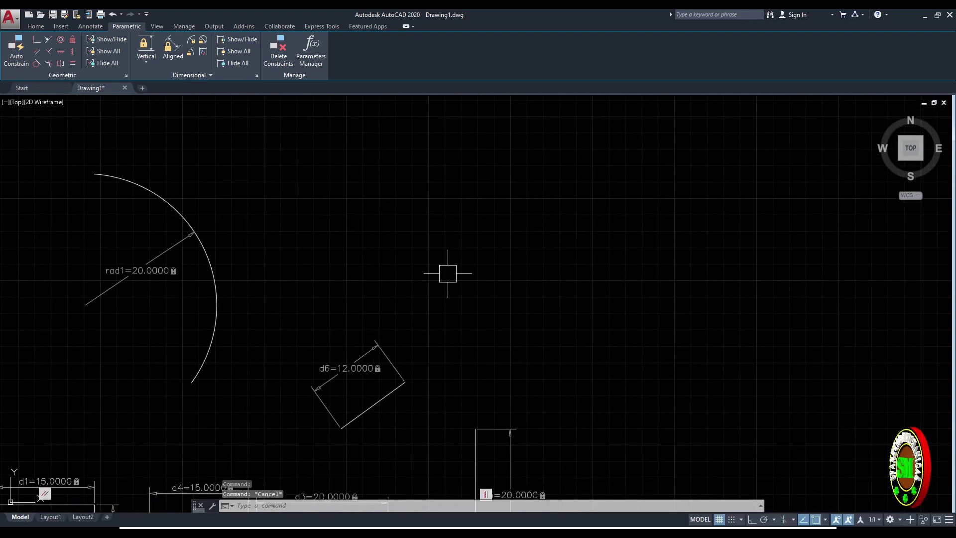
{"action": "type", "text": "l"}
{"action": "key", "text": "Return"}
{"action": "left_click", "coordinate": [462, 303]}
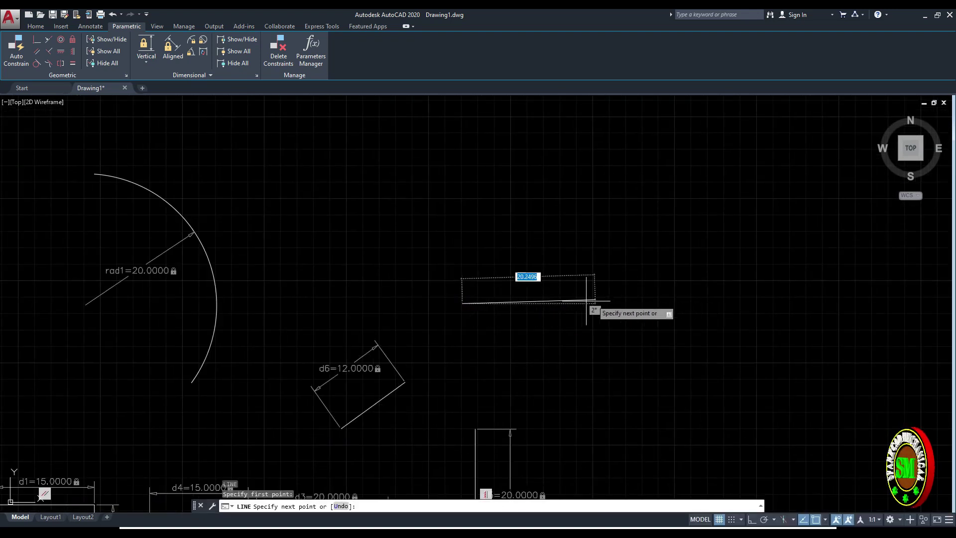
{"action": "key", "text": "F8"}
{"action": "left_click", "coordinate": [640, 298]}
{"action": "key", "text": "Escape"}
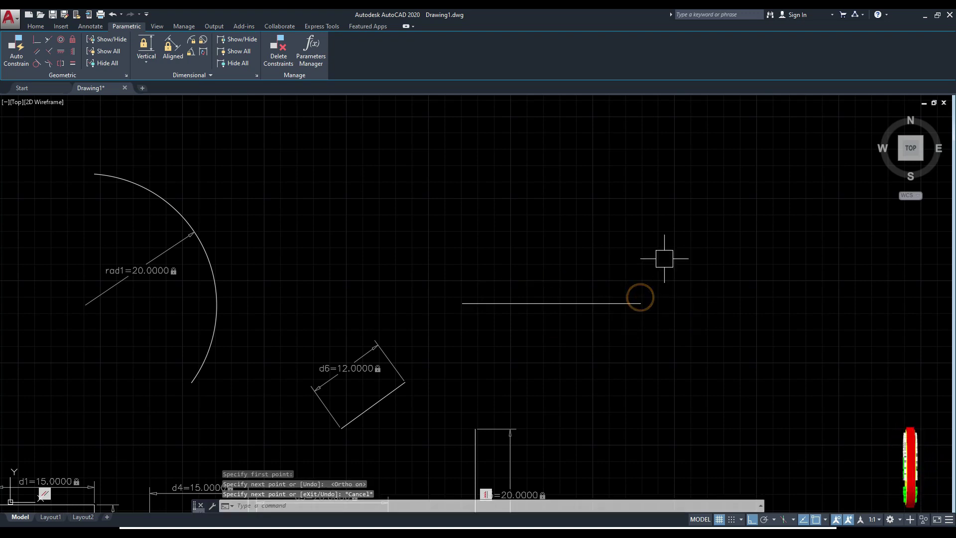
- Draw a second line from the horizontal line's left end point, slanting up to the right to form an acute angle
{"action": "key", "text": "Return"}
{"action": "left_click", "coordinate": [462, 302]}
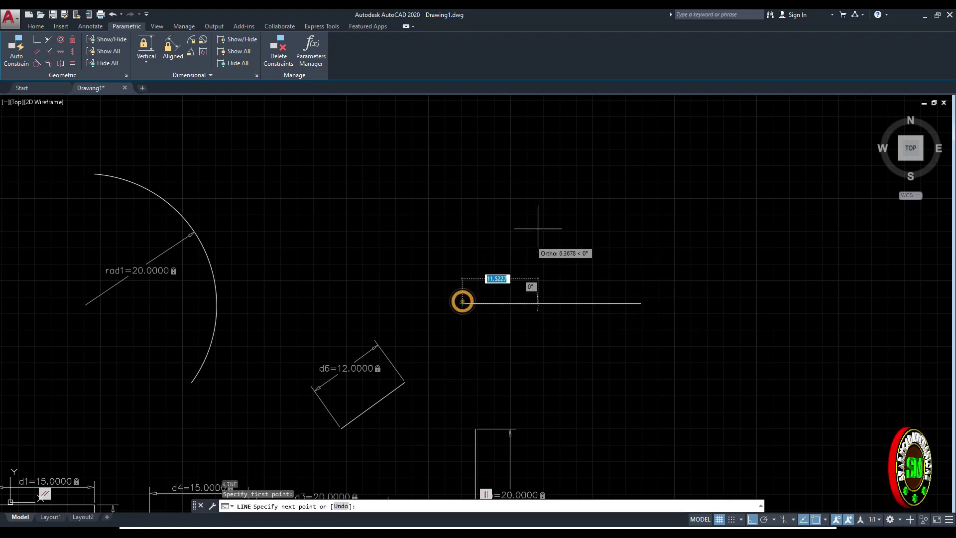
{"action": "key", "text": "F8"}
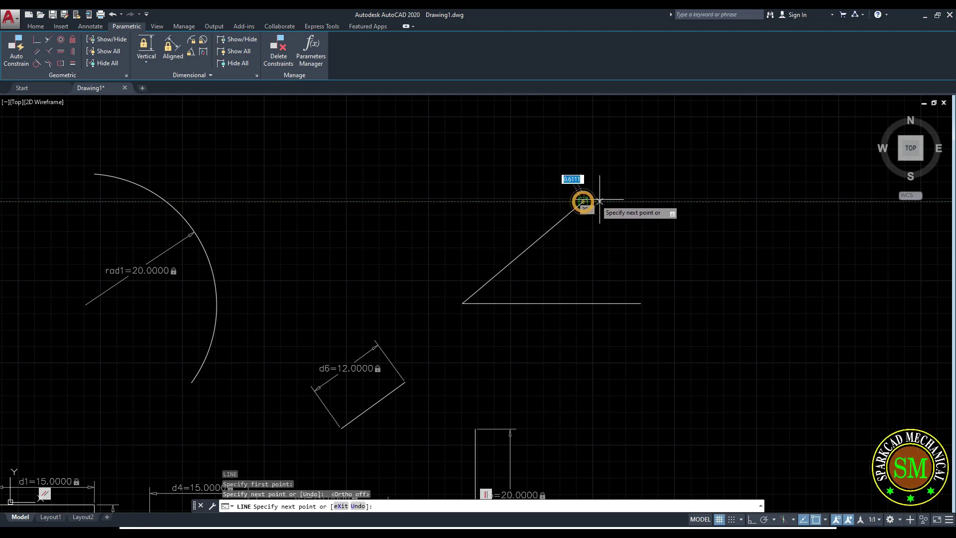
{"action": "left_click", "coordinate": [583, 201]}
{"action": "key", "text": "Escape"}
{"action": "middle_click_drag", "start_coordinate": [576, 241], "coordinate": [593, 252]}
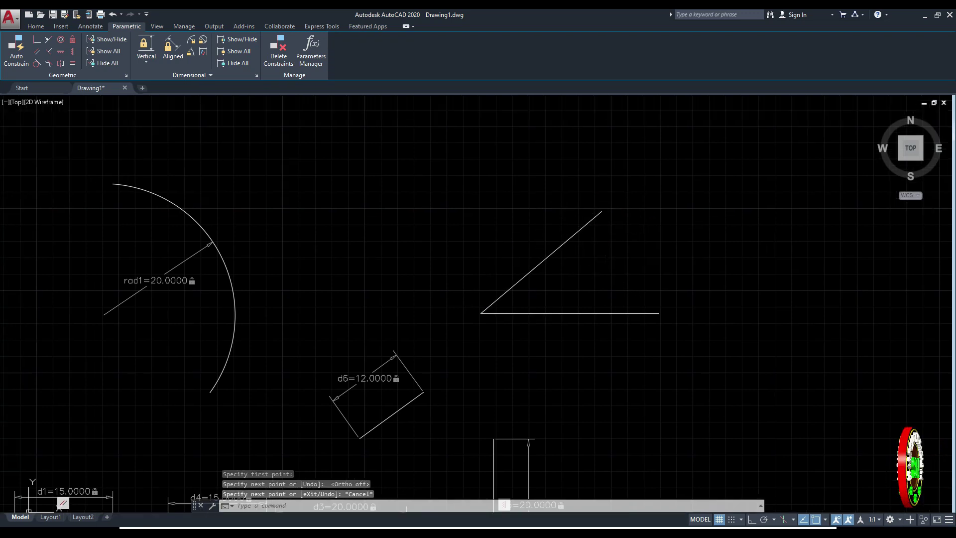
- Add a horizontal dimensional constraint of 30 between the end points of the horizontal line, placing it below the line
{"action": "left_click", "coordinate": [149, 65]}
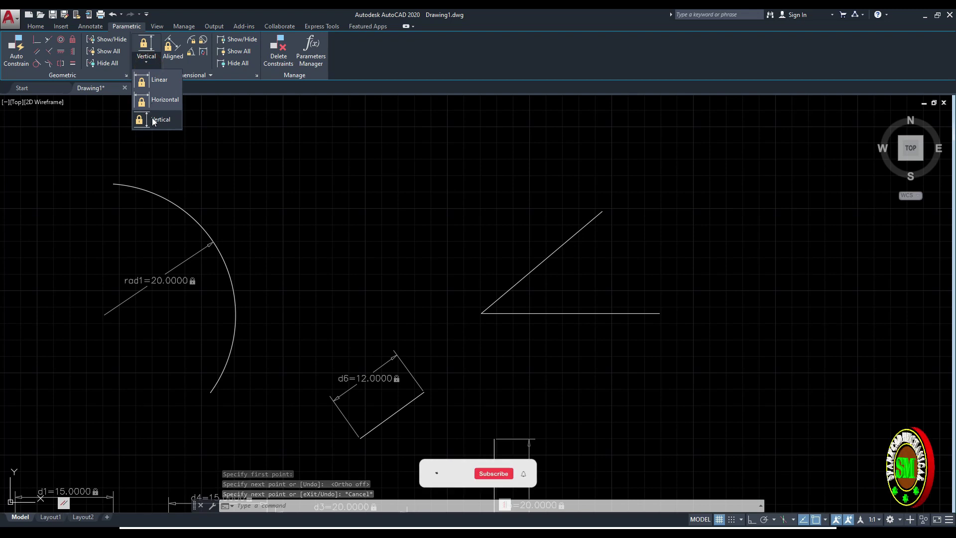
{"action": "left_click", "coordinate": [155, 102]}
{"action": "left_click", "coordinate": [480, 313]}
{"action": "left_click", "coordinate": [659, 313]}
{"action": "left_click", "coordinate": [573, 367]}
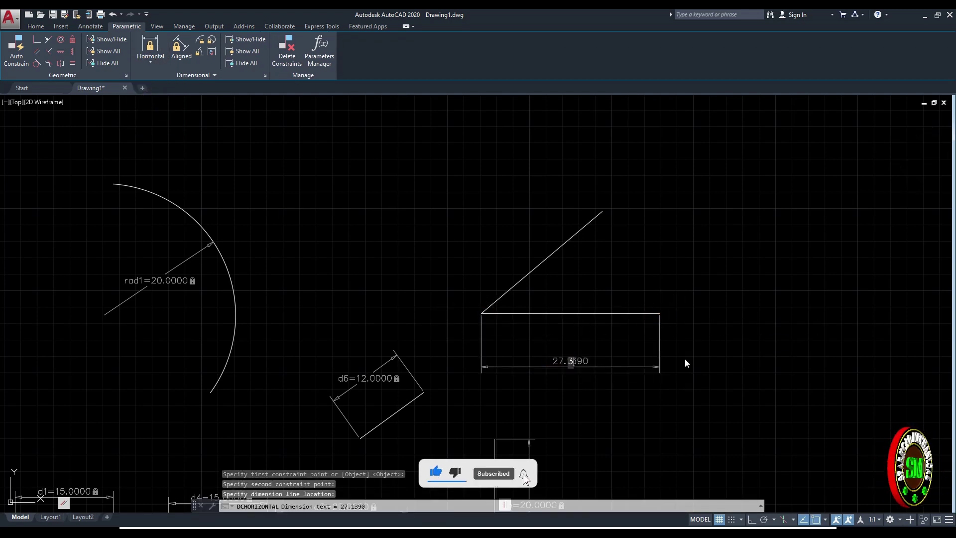
{"action": "type", "text": "30"}
{"action": "key", "text": "Return"}
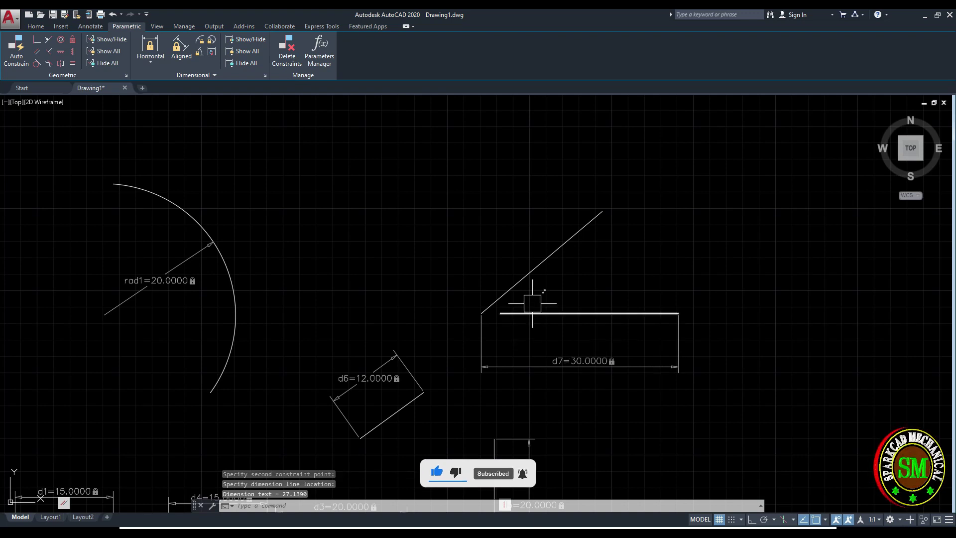
{"action": "middle_click_drag", "start_coordinate": [537, 302], "coordinate": [520, 301]}
{"action": "key", "text": "Escape"}
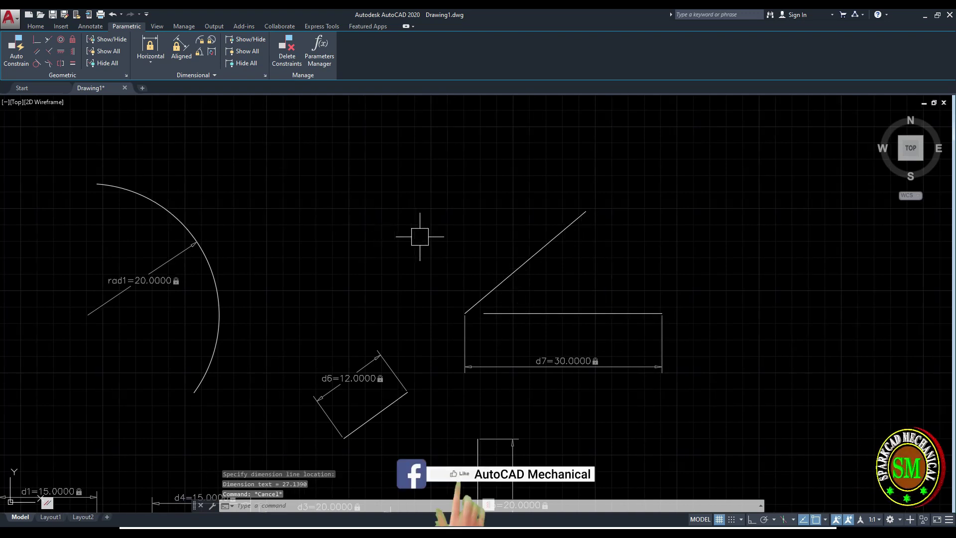
- Move the slanted line by its lower end point toward the left end point of the horizontal line
{"action": "left_click", "coordinate": [519, 272]}
{"action": "key", "text": "Escape"}
{"action": "type", "text": "m"}
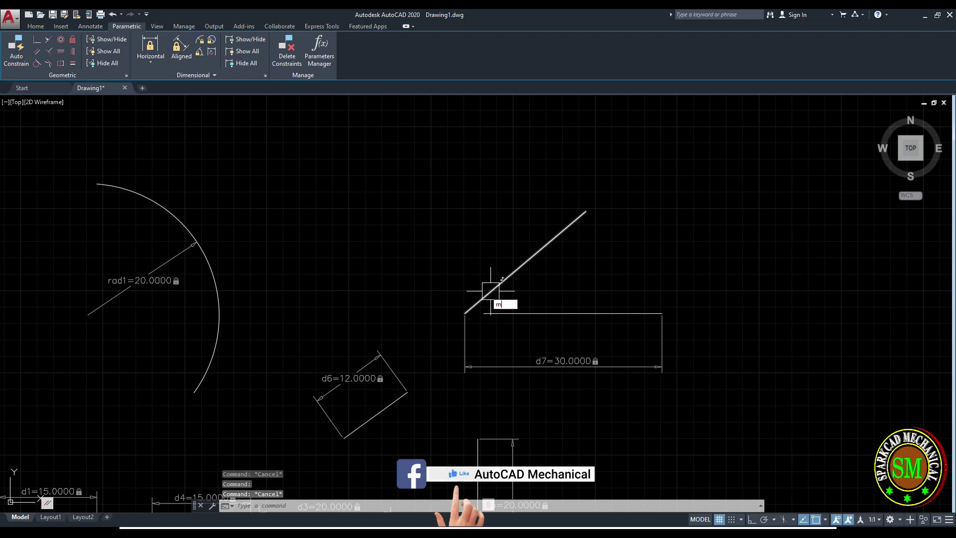
{"action": "key", "text": "Return"}
{"action": "left_click", "coordinate": [493, 290]}
{"action": "key", "text": "Return"}
{"action": "scroll", "coordinate": [478, 293], "scroll_direction": "up", "scroll_amount": 3}
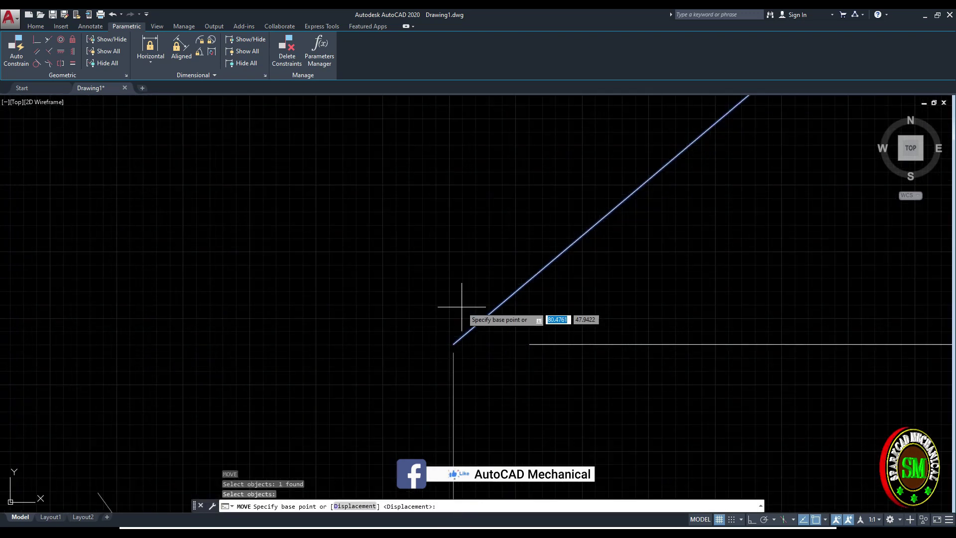
{"action": "left_click", "coordinate": [453, 344]}
{"action": "key", "text": "Escape"}
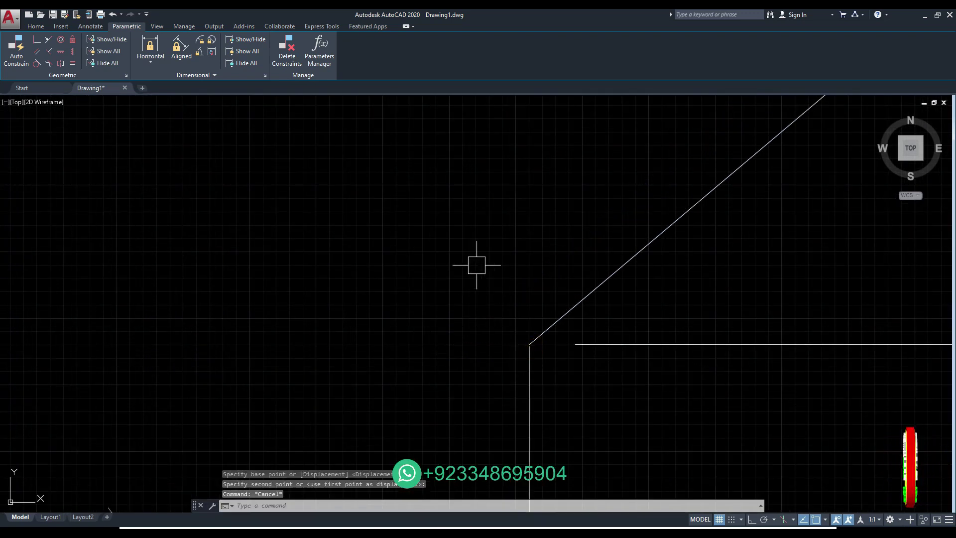
- Stretch the horizontal line's left end point onto the slanted line's lower end point to close the gap
{"action": "scroll", "coordinate": [473, 263], "scroll_direction": "down", "scroll_amount": 2}
{"action": "left_click", "coordinate": [555, 314]}
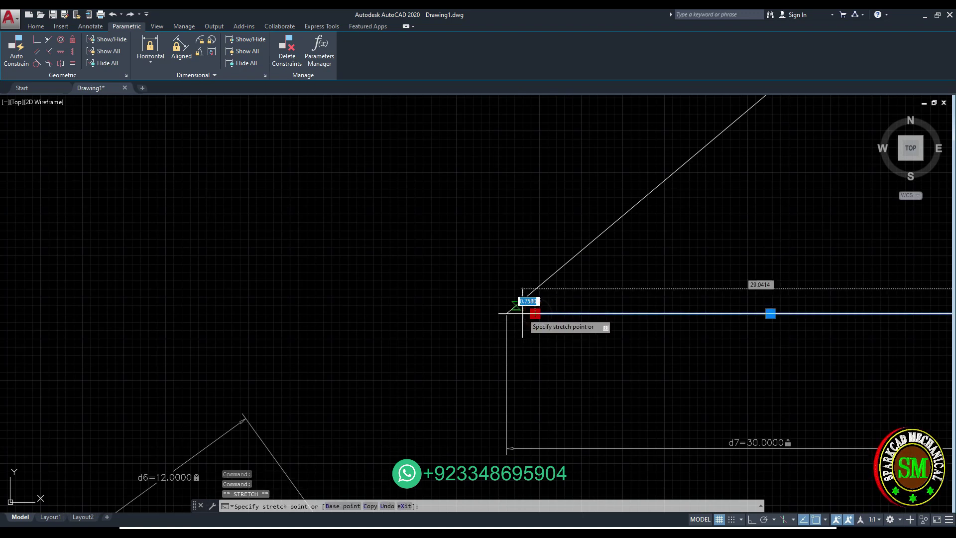
{"action": "left_click", "coordinate": [533, 314]}
{"action": "key", "text": "Escape"}
{"action": "scroll", "coordinate": [405, 241], "scroll_direction": "down", "scroll_amount": 3}
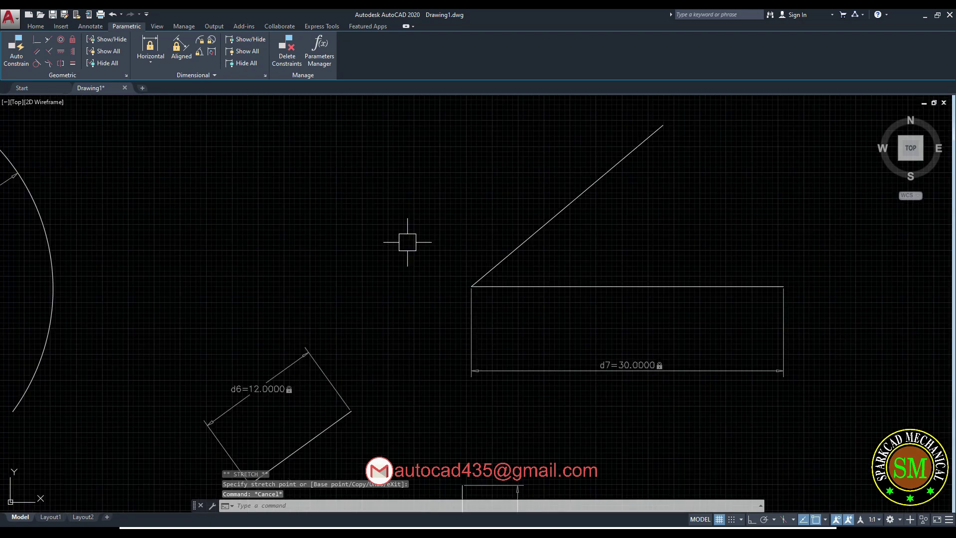
- Add an aligned dimensional constraint of 25 between the slanted line's end points, placing it on the line's upper left side
{"action": "left_click", "coordinate": [181, 56]}
{"action": "left_click", "coordinate": [451, 312]}
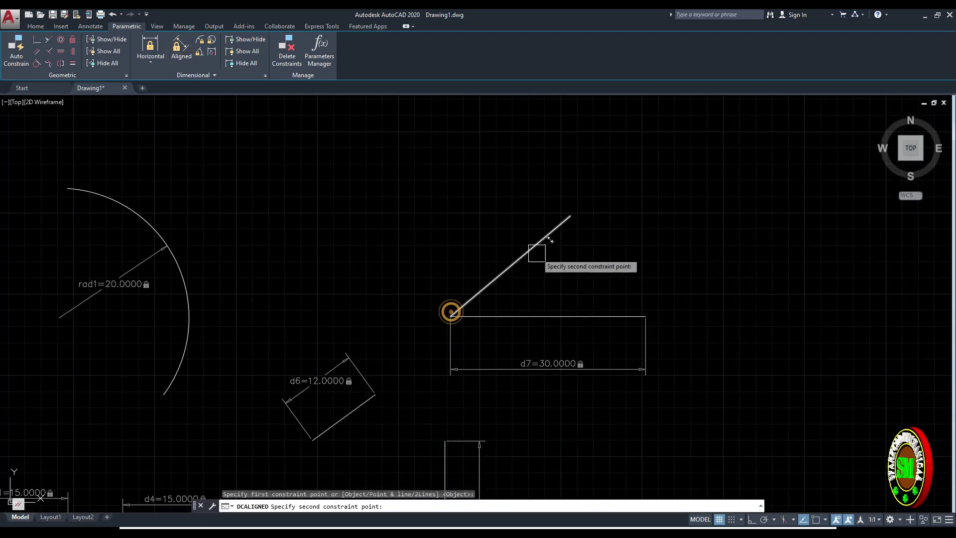
{"action": "left_click", "coordinate": [567, 214]}
{"action": "left_click", "coordinate": [484, 217]}
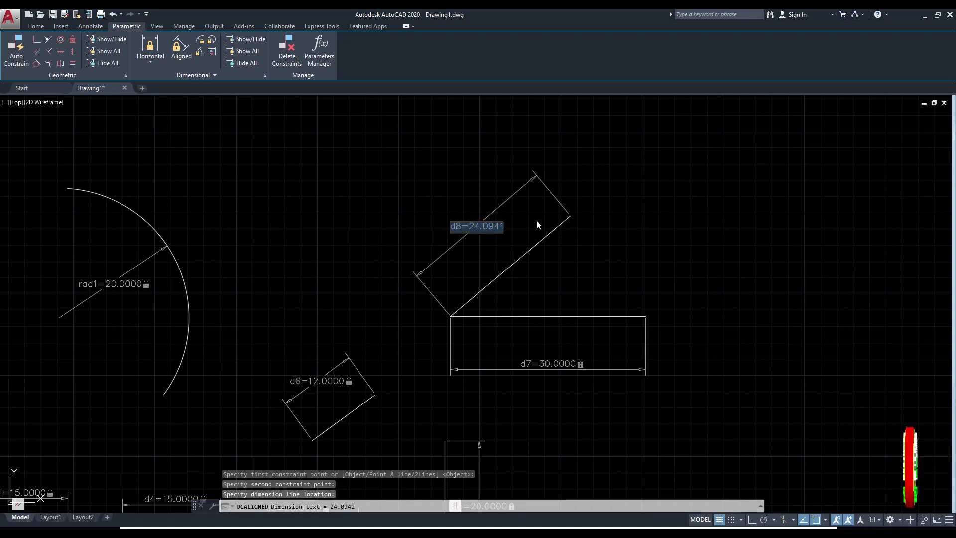
{"action": "type", "text": "25"}
{"action": "key", "text": "Return"}
{"action": "key", "text": "Escape"}
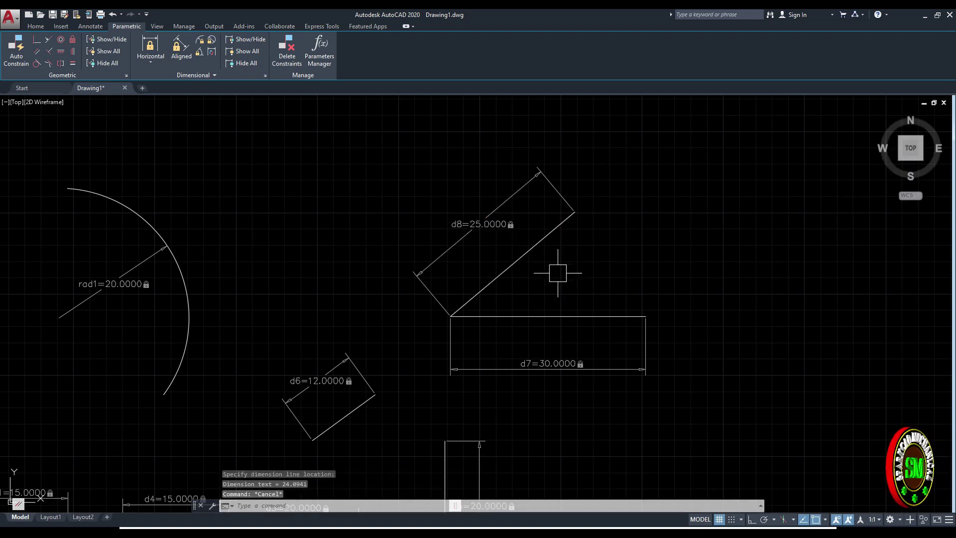
- Add an angular dimensional constraint of 60 degrees between the slanted line and the horizontal line
{"action": "middle_click_drag", "start_coordinate": [558, 273], "coordinate": [534, 277]}
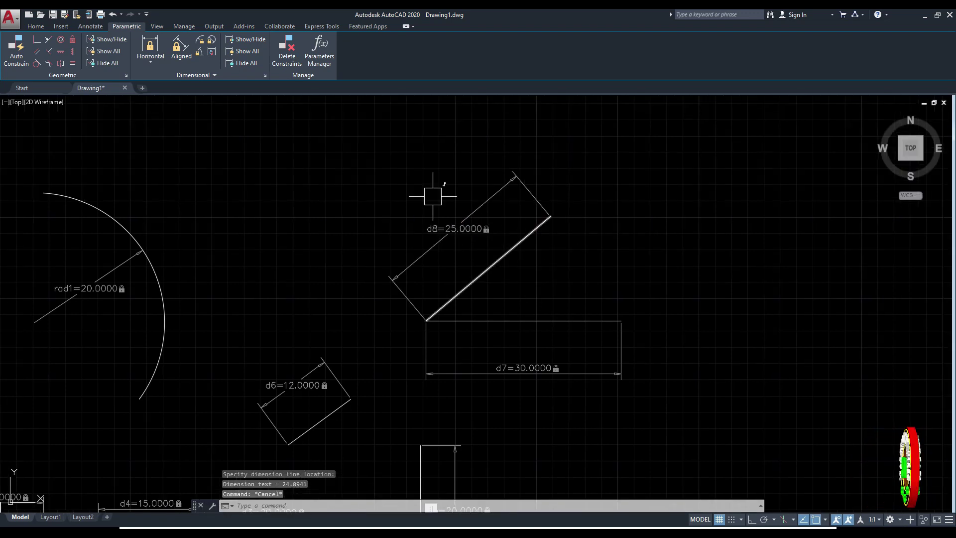
{"action": "left_click", "coordinate": [198, 53]}
{"action": "left_click", "coordinate": [463, 293]}
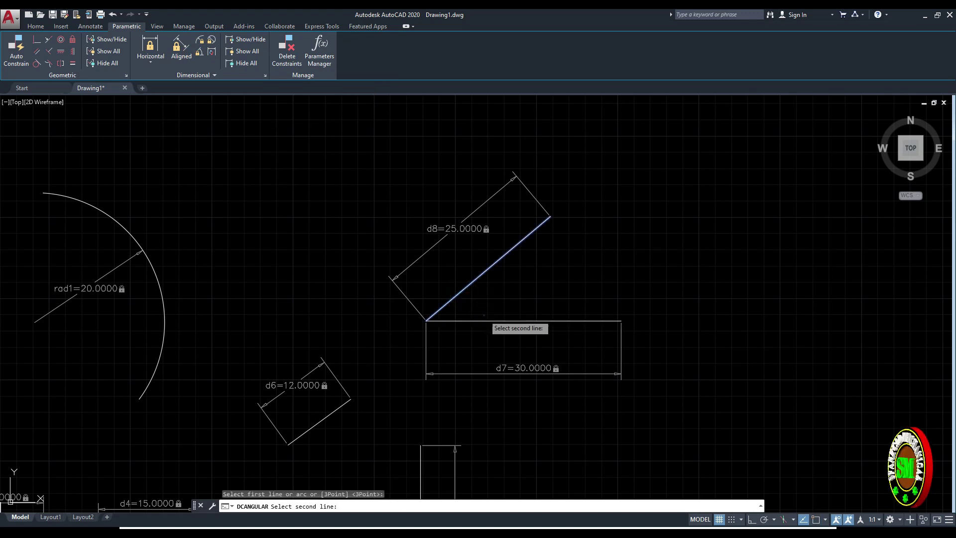
{"action": "left_click", "coordinate": [485, 321]}
{"action": "left_click", "coordinate": [516, 294]}
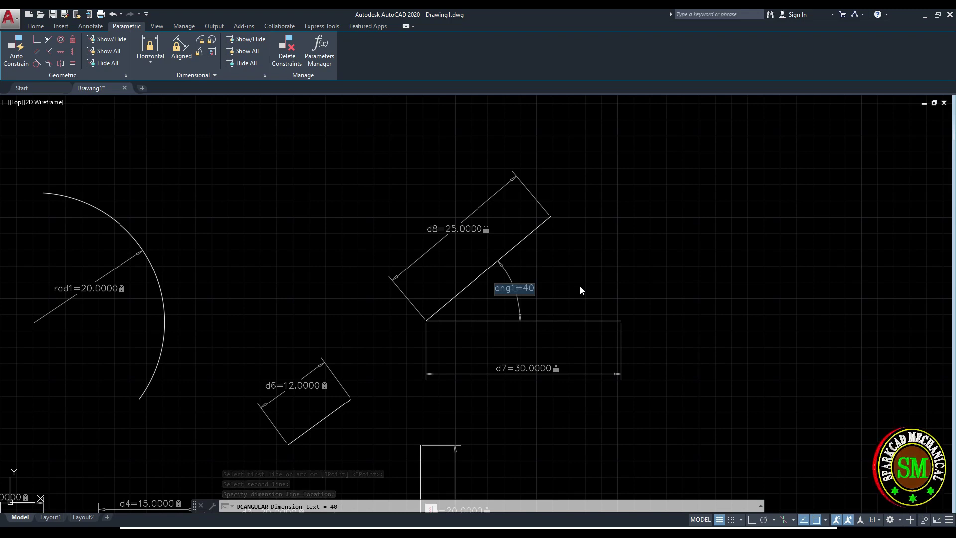
{"action": "type", "text": "46"}
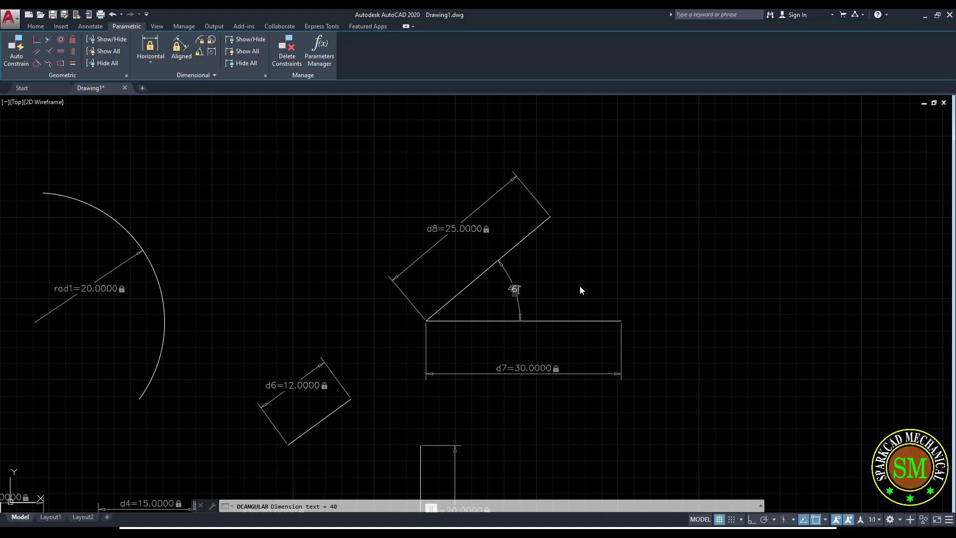
{"action": "key", "text": "BackSpace"}
{"action": "key", "text": "BackSpace"}
{"action": "type", "text": "60"}
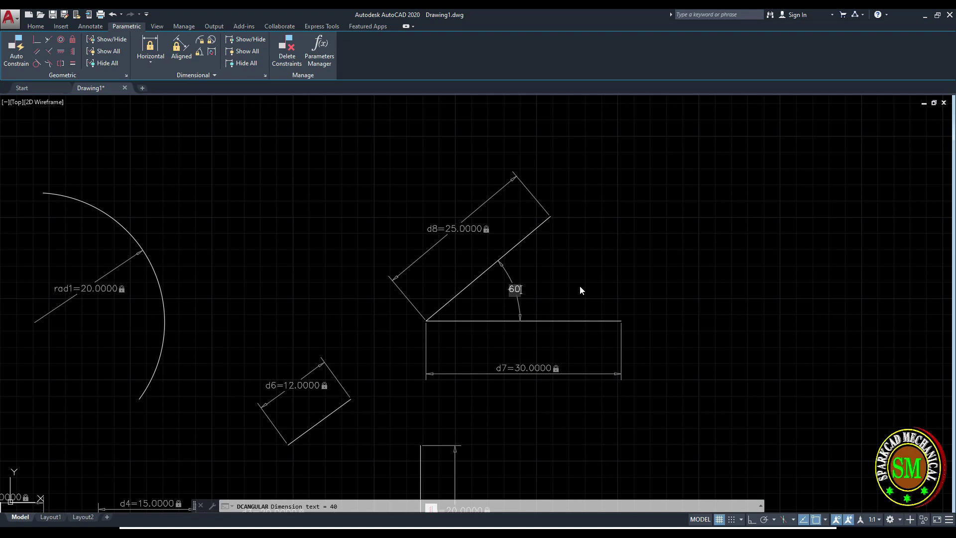
{"action": "key", "text": "Return"}
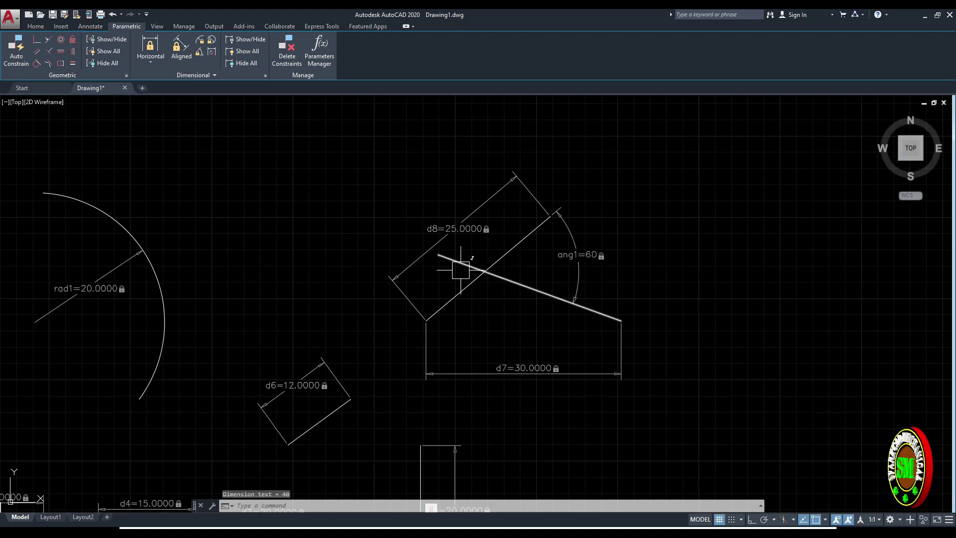
- Delete the horizontal and the aligned dimensional constraints from the two crossing lines, keeping the angular one
{"action": "scroll", "coordinate": [582, 255], "scroll_direction": "up", "scroll_amount": 3}
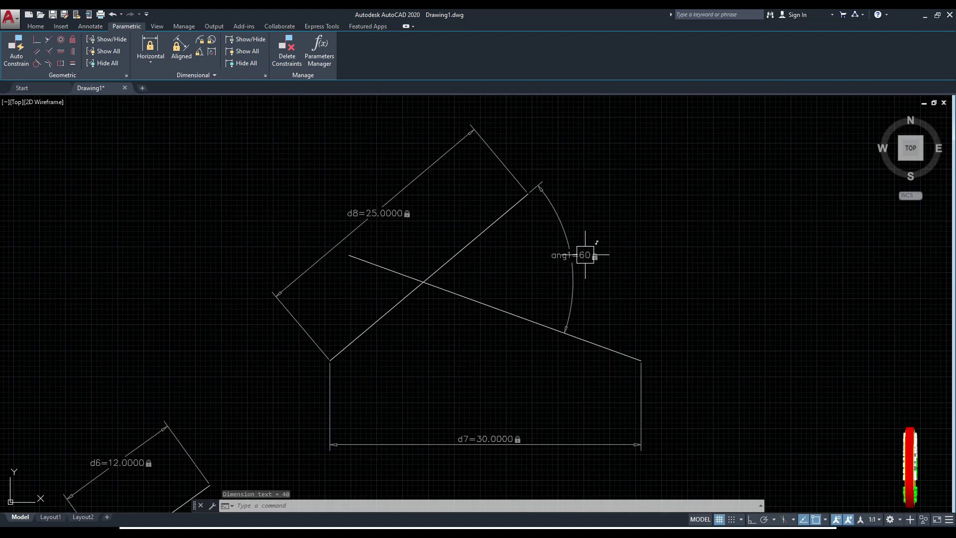
{"action": "scroll", "coordinate": [525, 256], "scroll_direction": "down", "scroll_amount": 3}
{"action": "scroll", "coordinate": [472, 256], "scroll_direction": "up", "scroll_amount": 2}
{"action": "scroll", "coordinate": [472, 256], "scroll_direction": "down", "scroll_amount": 2}
{"action": "mouse_move", "coordinate": [473, 256]}
{"action": "middle_mouse_down"}
{"action": "mouse_move", "coordinate": [450, 280]}
{"action": "mouse_move", "coordinate": [428, 285]}
{"action": "middle_mouse_up"}
{"action": "left_click", "coordinate": [437, 398]}
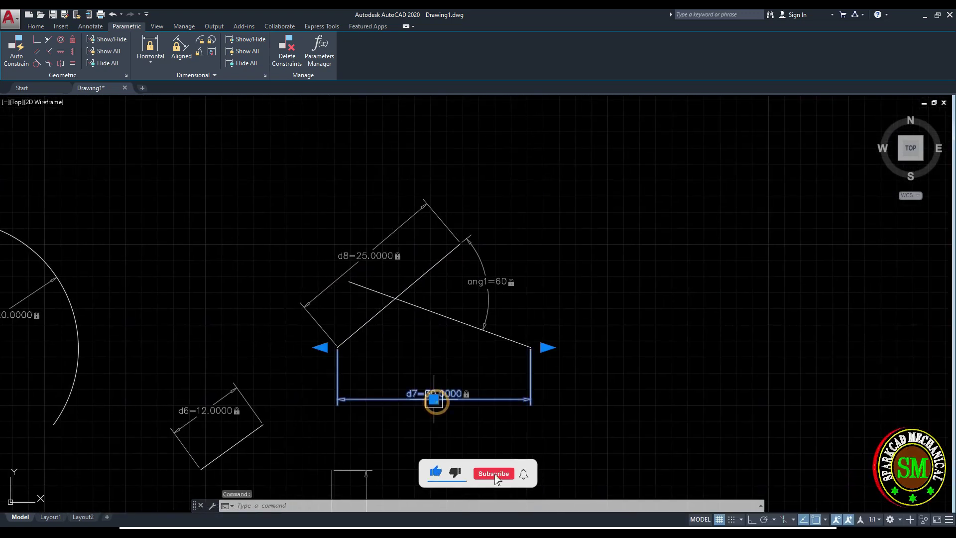
{"action": "key", "text": "Delete"}
{"action": "left_click", "coordinate": [371, 251]}
{"action": "key", "text": "Delete"}
- Draw a horizontal line about 35 units long in the empty area to the right of the two crossing lines
{"action": "mouse_move", "coordinate": [461, 284]}
{"action": "middle_mouse_down"}
{"action": "mouse_move", "coordinate": [467, 290]}
{"action": "mouse_move", "coordinate": [347, 322]}
{"action": "middle_mouse_up"}
{"action": "scroll", "coordinate": [465, 287], "scroll_direction": "up", "scroll_amount": 2}
{"action": "scroll", "coordinate": [453, 281], "scroll_direction": "down", "scroll_amount": 2}
{"action": "type", "text": "l"}
{"action": "key", "text": "Return"}
{"action": "left_click", "coordinate": [518, 354]}
{"action": "key", "text": "F8"}
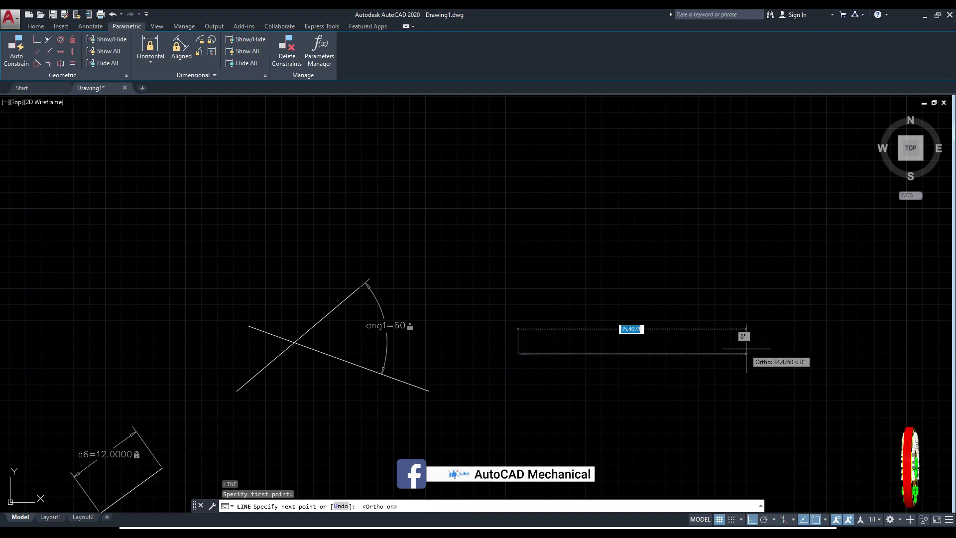
{"action": "left_click", "coordinate": [741, 354]}
{"action": "key", "text": "Escape"}
- Draw a line from the new horizontal line's left end point, slanting freely up to the right at an acute angle
{"action": "middle_click_drag", "start_coordinate": [573, 324], "coordinate": [558, 328]}
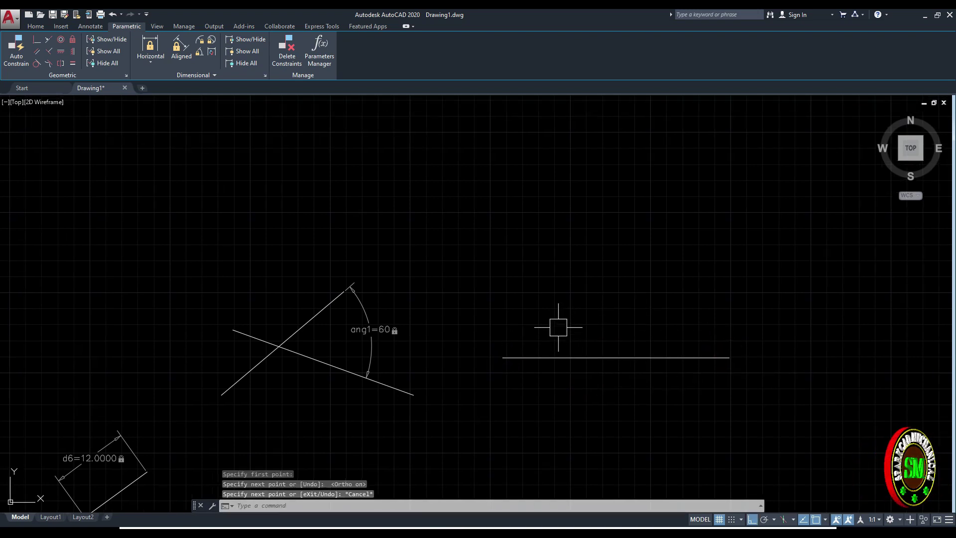
{"action": "type", "text": "l"}
{"action": "key", "text": "Return"}
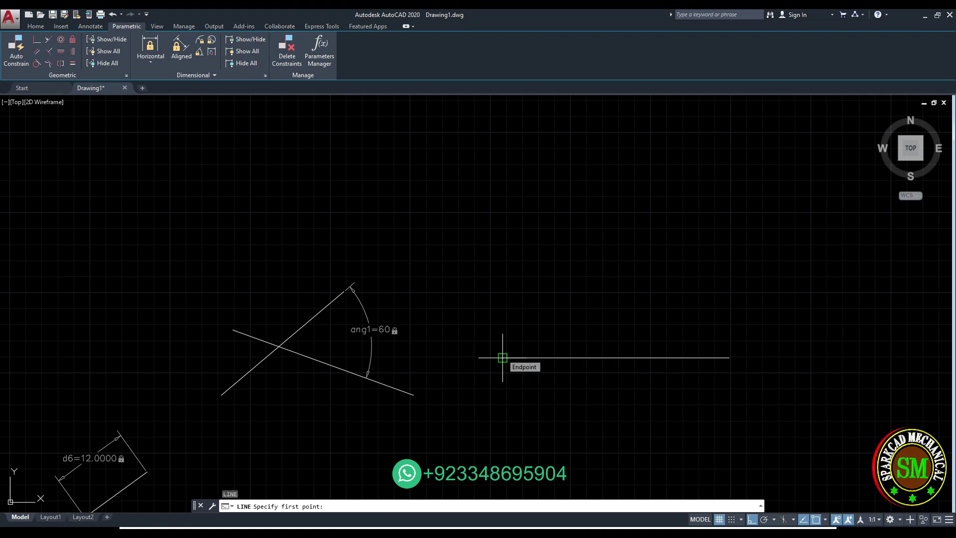
{"action": "left_click", "coordinate": [502, 353]}
{"action": "key", "text": "F8"}
{"action": "left_click", "coordinate": [664, 222]}
{"action": "key", "text": "Escape"}
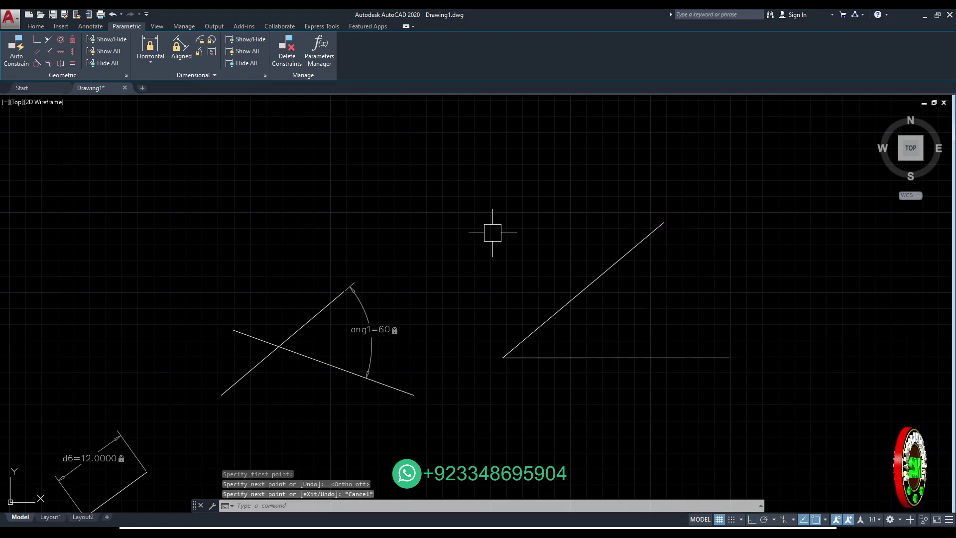
- Add an angular dimensional constraint of 60 degrees between the new slanted line and the new horizontal line
{"action": "left_click", "coordinate": [200, 52]}
{"action": "left_click", "coordinate": [558, 314]}
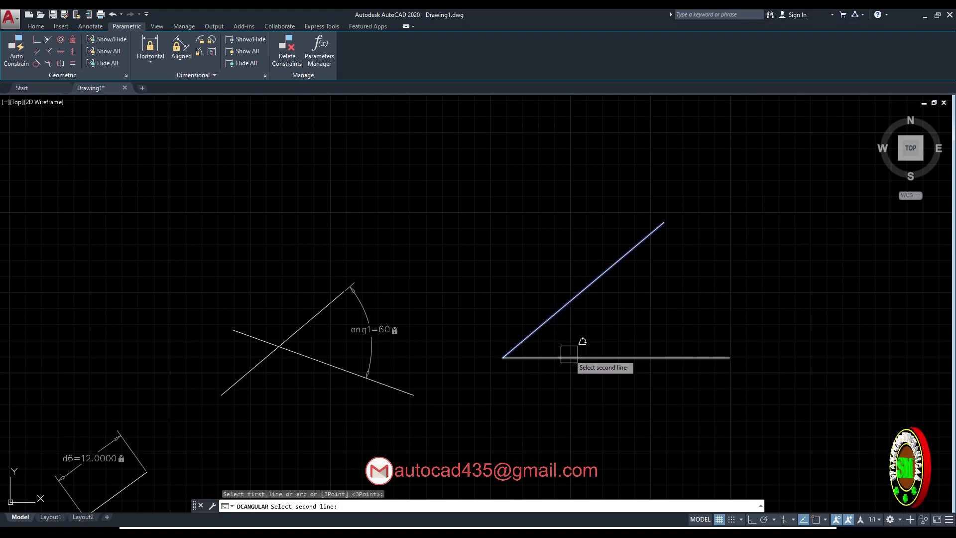
{"action": "left_click", "coordinate": [571, 356]}
{"action": "left_click", "coordinate": [605, 323]}
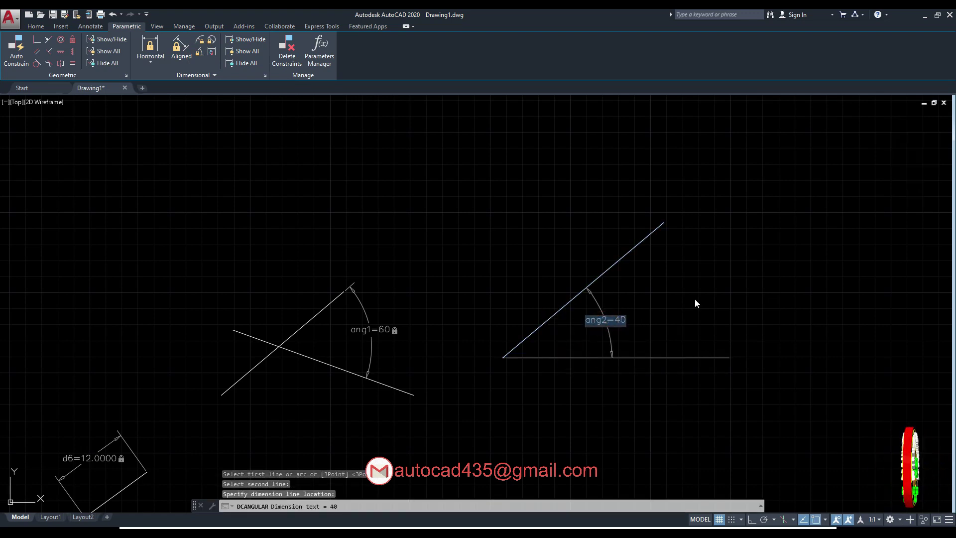
{"action": "type", "text": "60"}
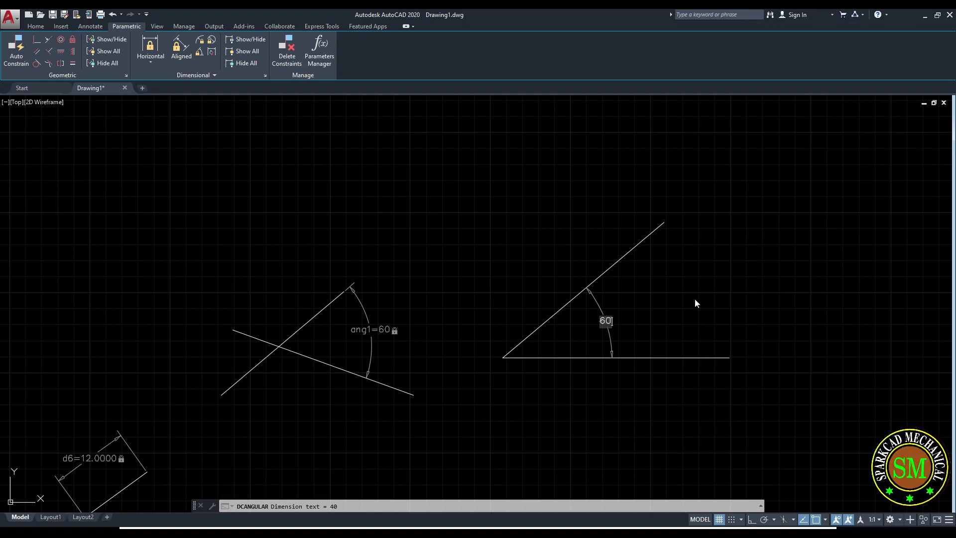
{"action": "key", "text": "Return"}
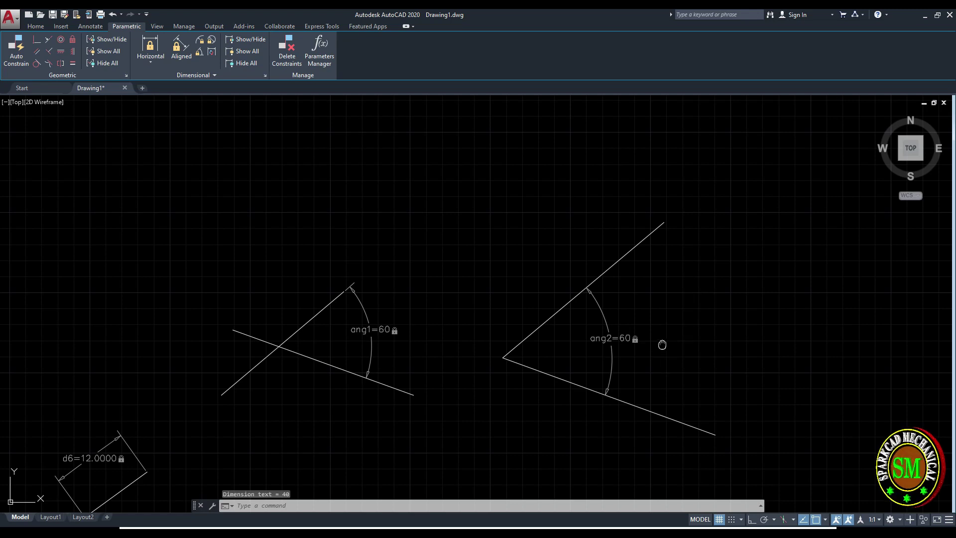
- Draw a circle about 20 units in diameter in the empty area above the arc and the crossing lines
{"action": "middle_click_drag", "start_coordinate": [662, 344], "coordinate": [618, 320]}
{"action": "scroll", "coordinate": [588, 287], "scroll_direction": "down", "scroll_amount": 2}
{"action": "middle_click_drag", "start_coordinate": [563, 281], "coordinate": [714, 340]}
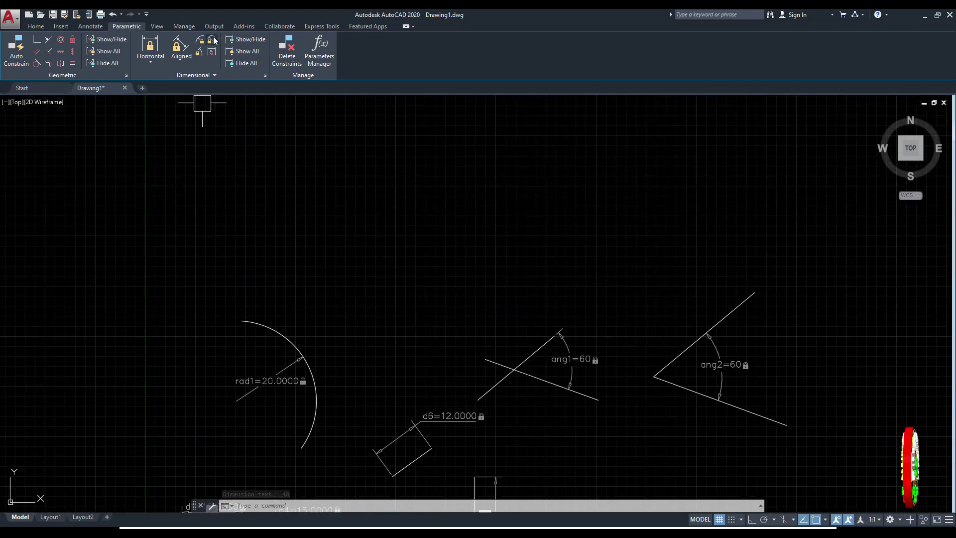
{"action": "middle_click_drag", "start_coordinate": [466, 267], "coordinate": [437, 292]}
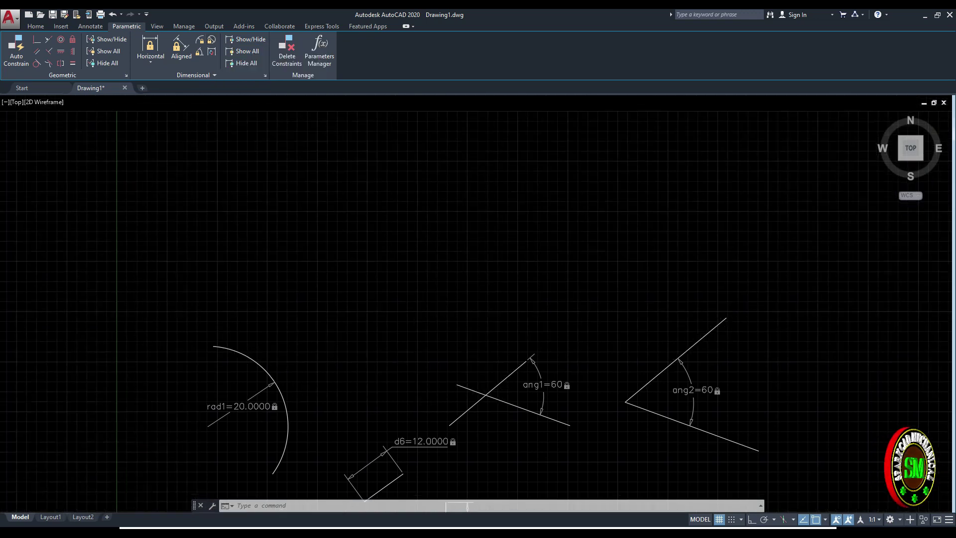
{"action": "key", "text": "Escape"}
{"action": "key", "text": "Return"}
{"action": "left_click", "coordinate": [424, 257]}
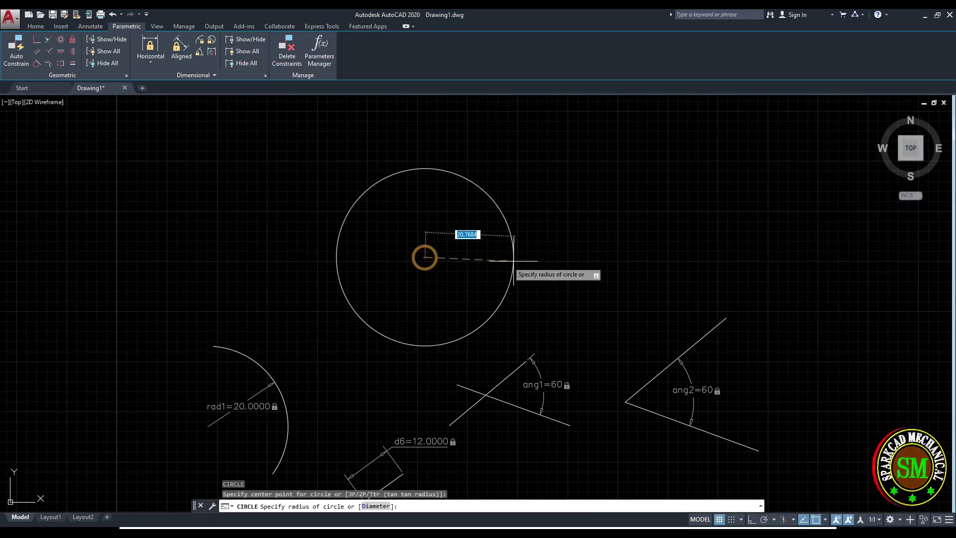
{"action": "middle_click_drag", "start_coordinate": [500, 253], "coordinate": [511, 257]}
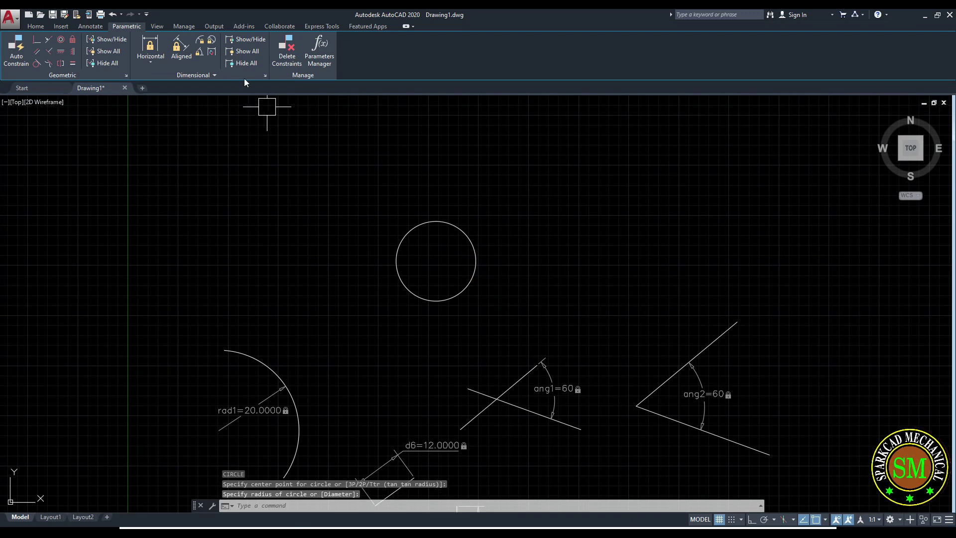
- Add a diameter dimensional constraint of 30 to the unconstrained circle above the arc and crossing lines
{"action": "left_click", "coordinate": [212, 41]}
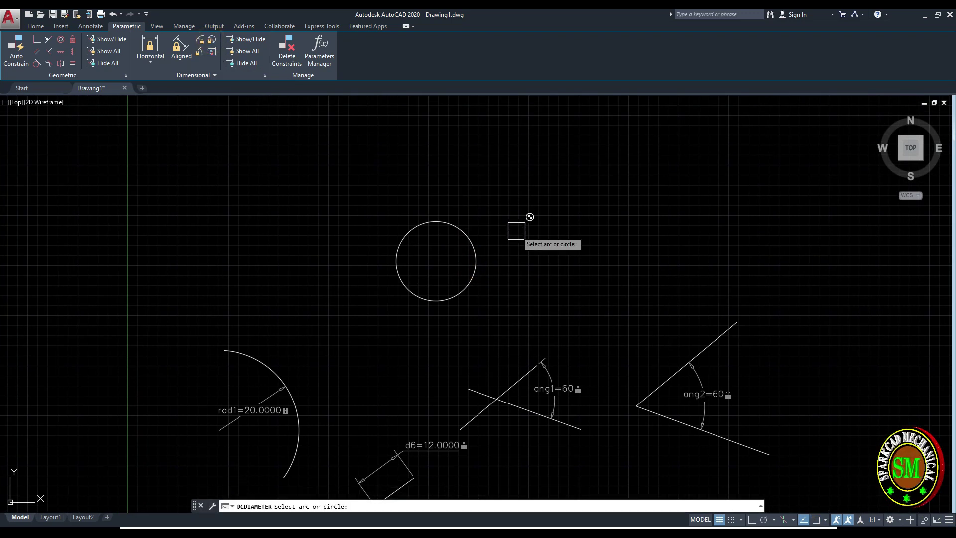
{"action": "left_click", "coordinate": [471, 237]}
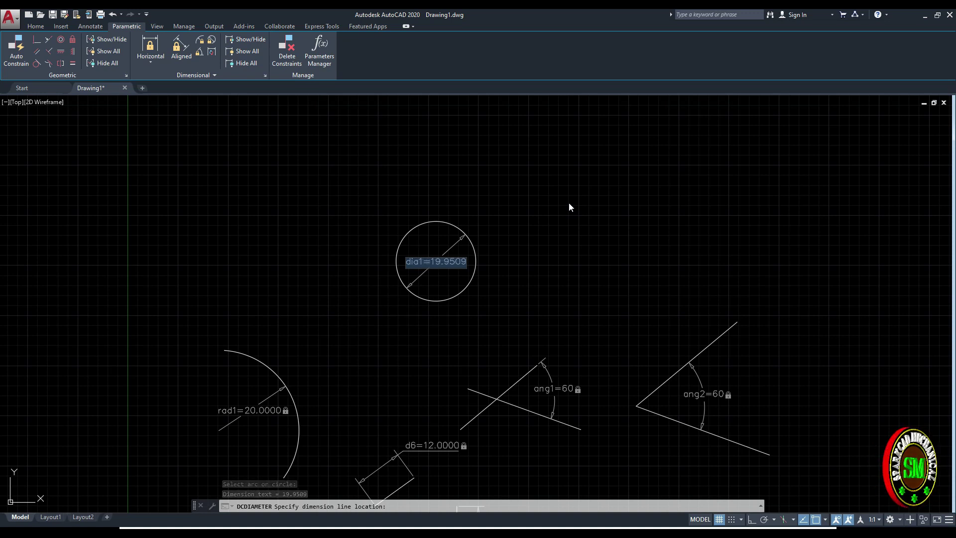
{"action": "type", "text": "30"}
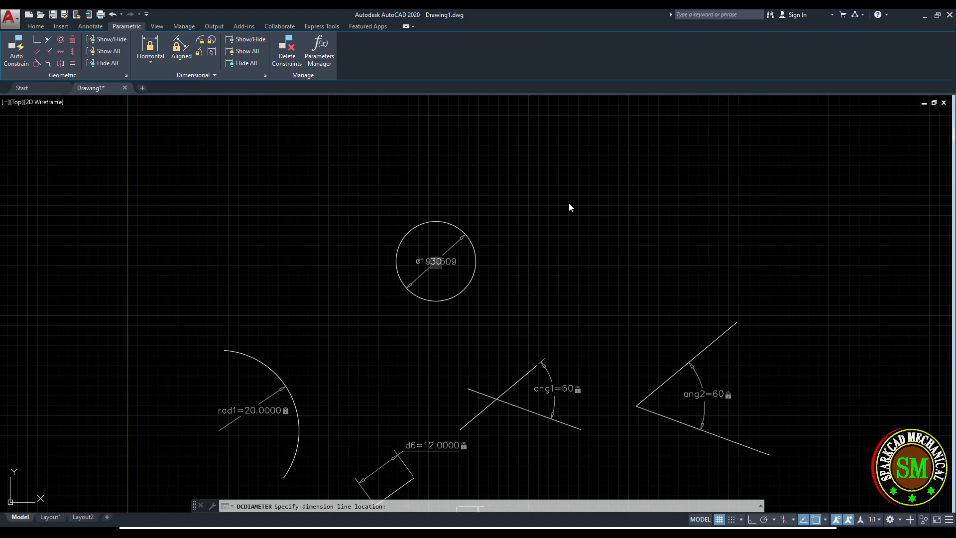
{"action": "key", "text": "Return"}
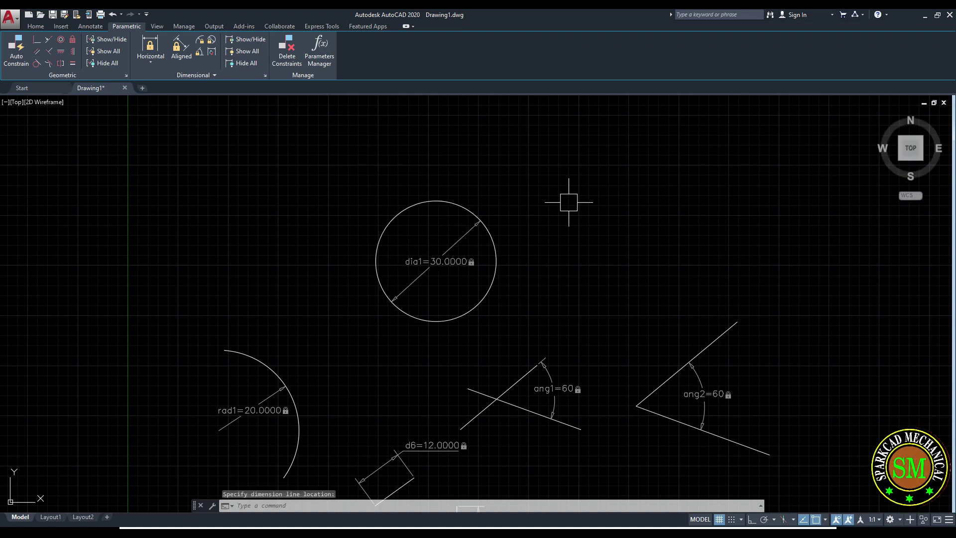
- Draw a circle with a radius of about 21 units in the empty area far to the left of the constrained circle
{"action": "scroll", "coordinate": [584, 211], "scroll_direction": "down", "scroll_amount": 3}
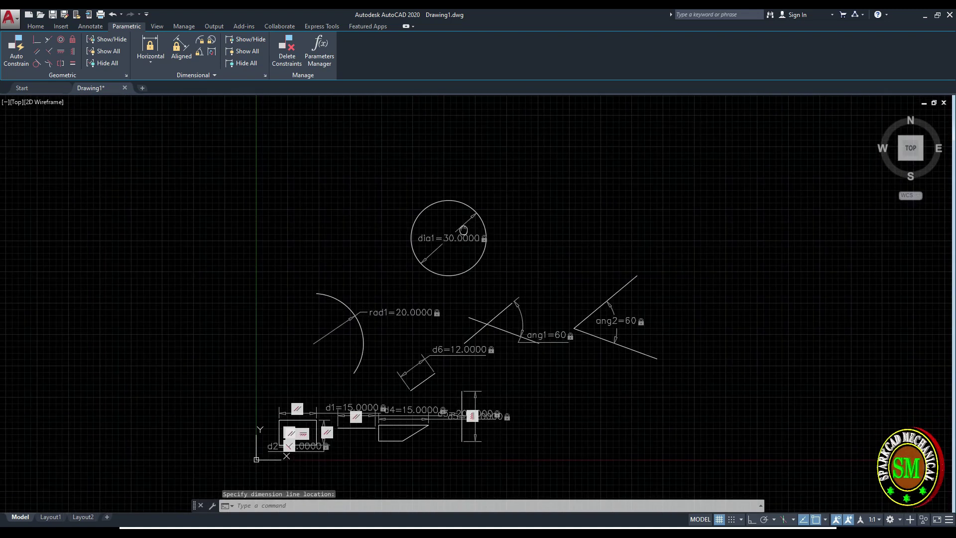
{"action": "middle_click_drag", "start_coordinate": [464, 230], "coordinate": [667, 220]}
{"action": "middle_click_drag", "start_coordinate": [449, 205], "coordinate": [482, 233]}
{"action": "key", "text": "Escape"}
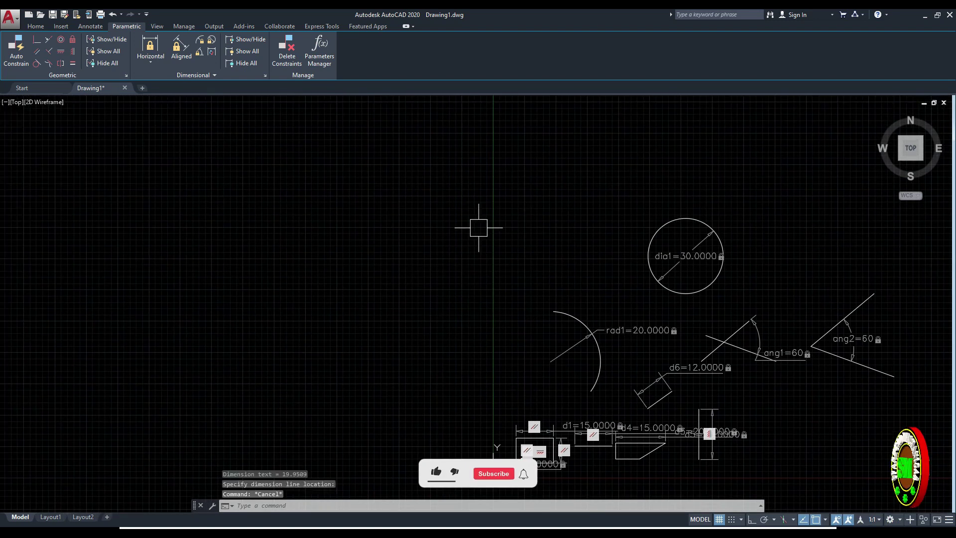
{"action": "key", "text": "Return"}
{"action": "left_click", "coordinate": [298, 271]}
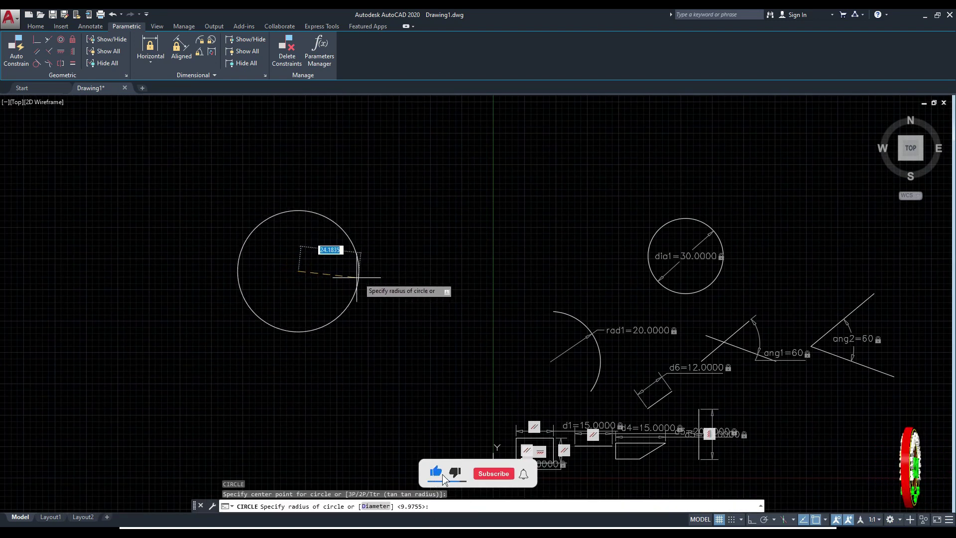
{"action": "middle_click_drag", "start_coordinate": [377, 254], "coordinate": [392, 262]}
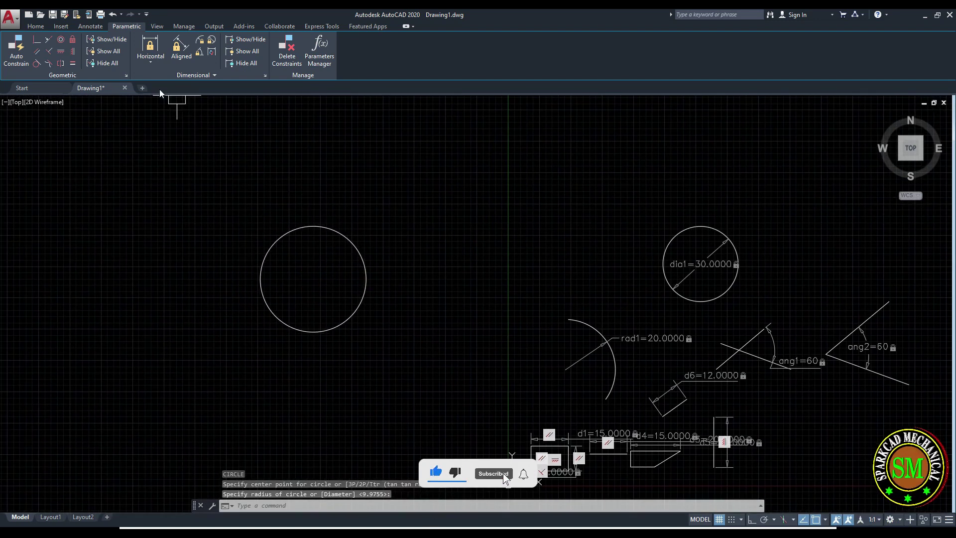
- Add a radius dimensional constraint of 10 to the new circle
{"action": "left_click", "coordinate": [199, 40]}
{"action": "left_click", "coordinate": [345, 233]}
{"action": "left_click", "coordinate": [372, 232]}
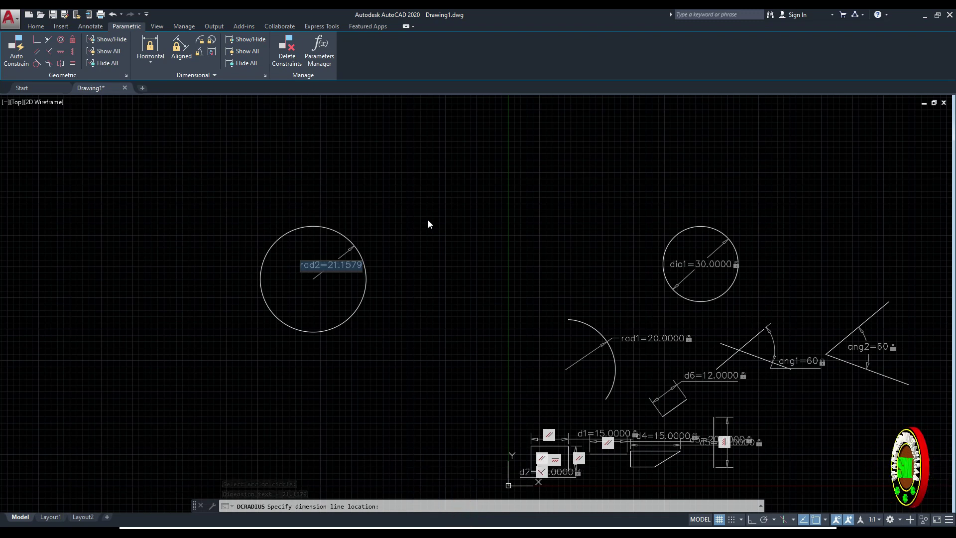
{"action": "type", "text": "10"}
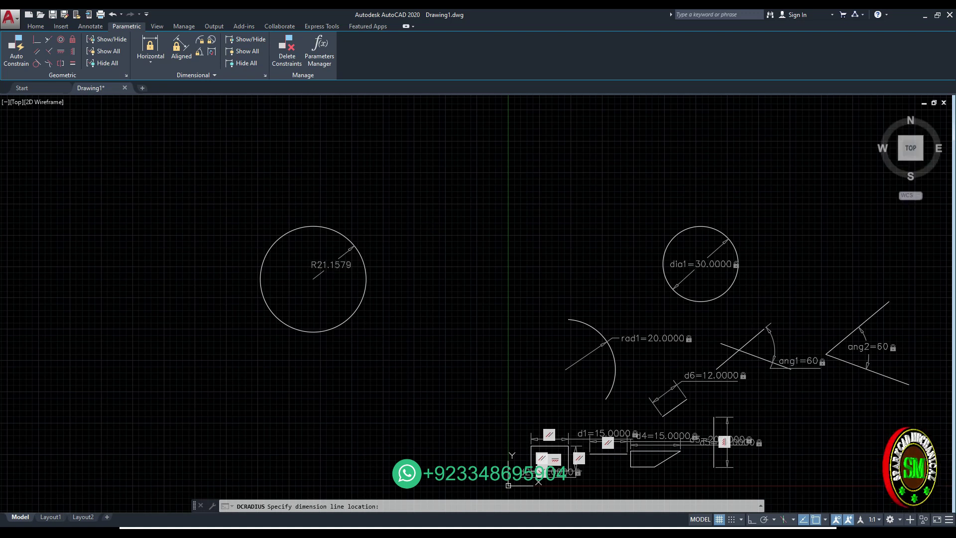
{"action": "key", "text": "Return"}
- Draw a rectangle about 74 units wide in the empty area to the right of all existing shapes
{"action": "middle_click_drag", "start_coordinate": [544, 221], "coordinate": [302, 186]}
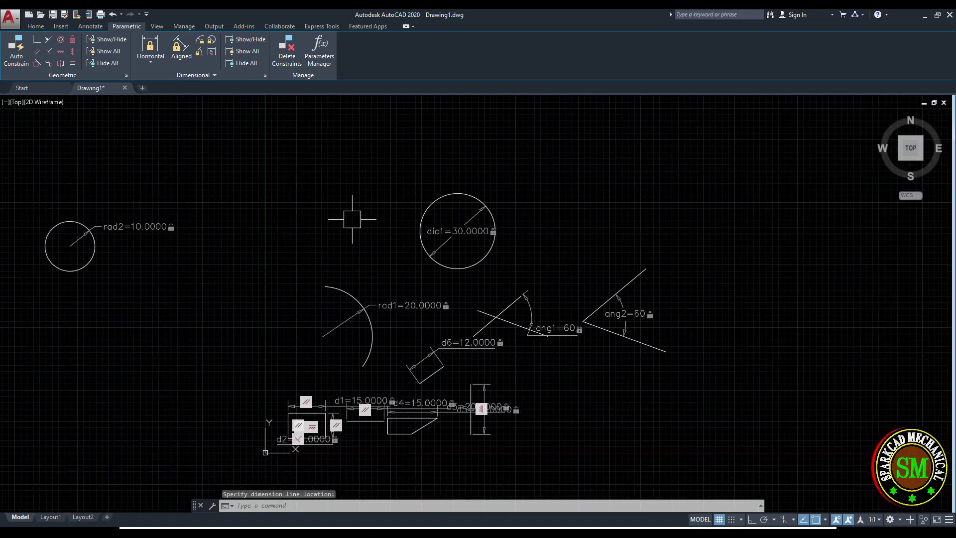
{"action": "scroll", "coordinate": [357, 219], "scroll_direction": "down", "scroll_amount": 2}
{"action": "middle_click_drag", "start_coordinate": [358, 220], "coordinate": [389, 248]}
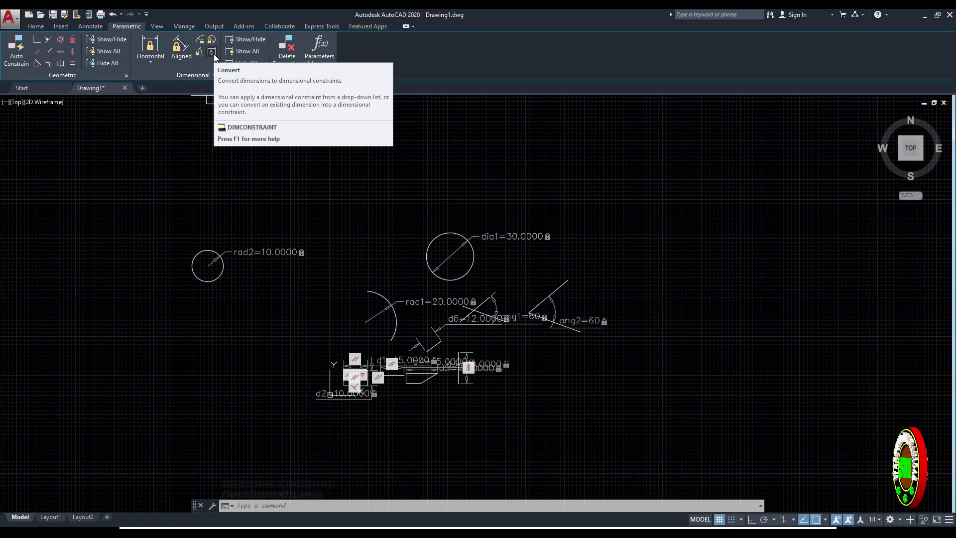
{"action": "middle_click_drag", "start_coordinate": [641, 247], "coordinate": [540, 264]}
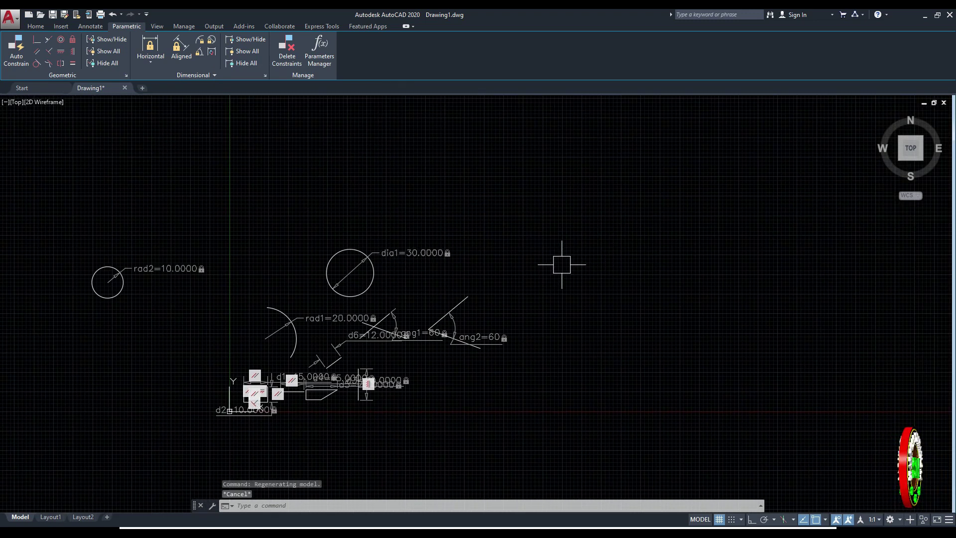
{"action": "type", "text": "c"}
{"action": "key", "text": "Return"}
{"action": "left_click", "coordinate": [551, 246]}
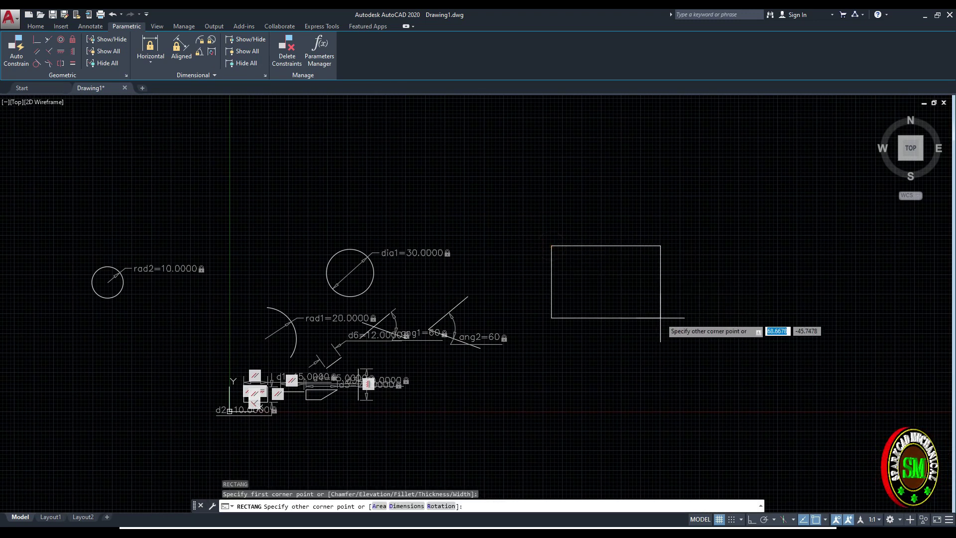
{"action": "left_click", "coordinate": [667, 322]}
- Add an ordinary linear dimension to the rectangle's top edge, placing the dimension line just above it
{"action": "middle_click_drag", "start_coordinate": [637, 300], "coordinate": [613, 300]}
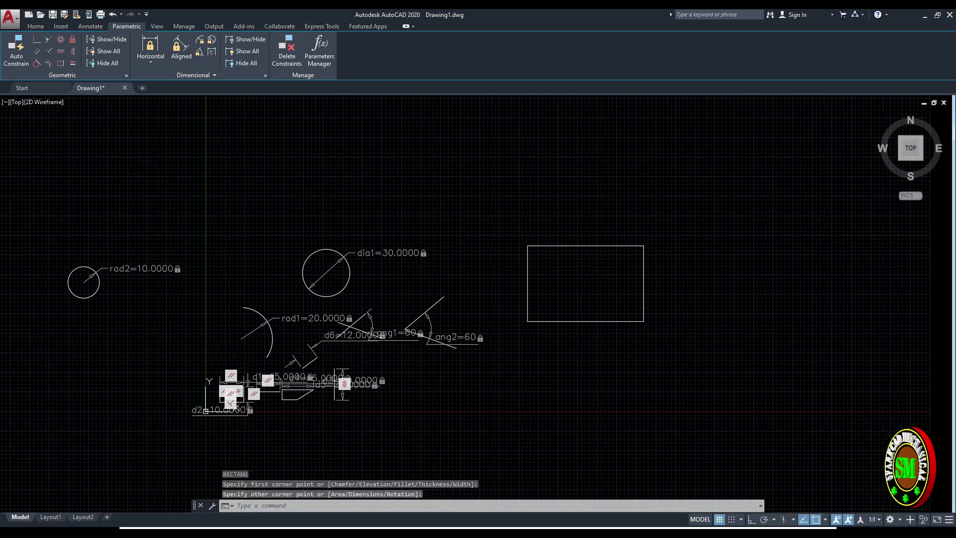
{"action": "left_click", "coordinate": [90, 26]}
{"action": "left_click", "coordinate": [194, 63]}
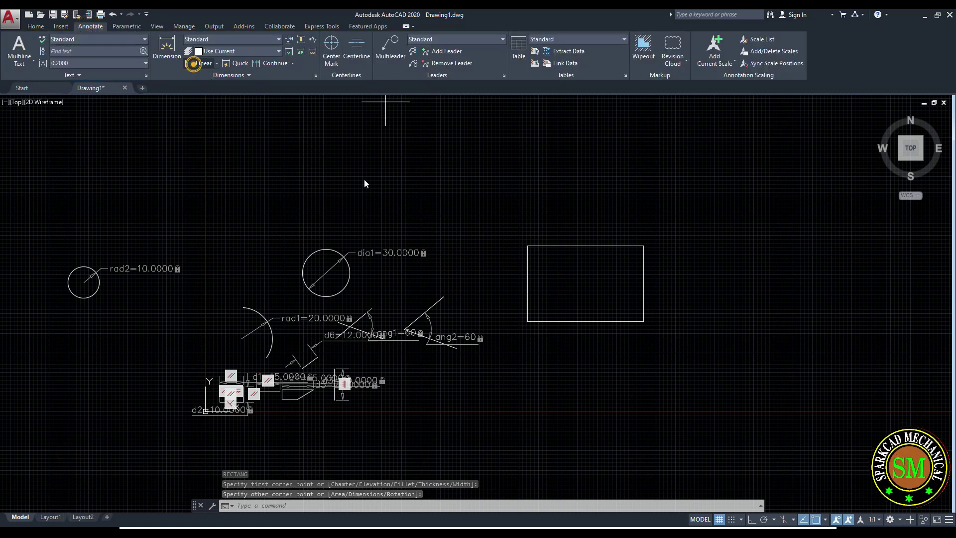
{"action": "left_click", "coordinate": [527, 246]}
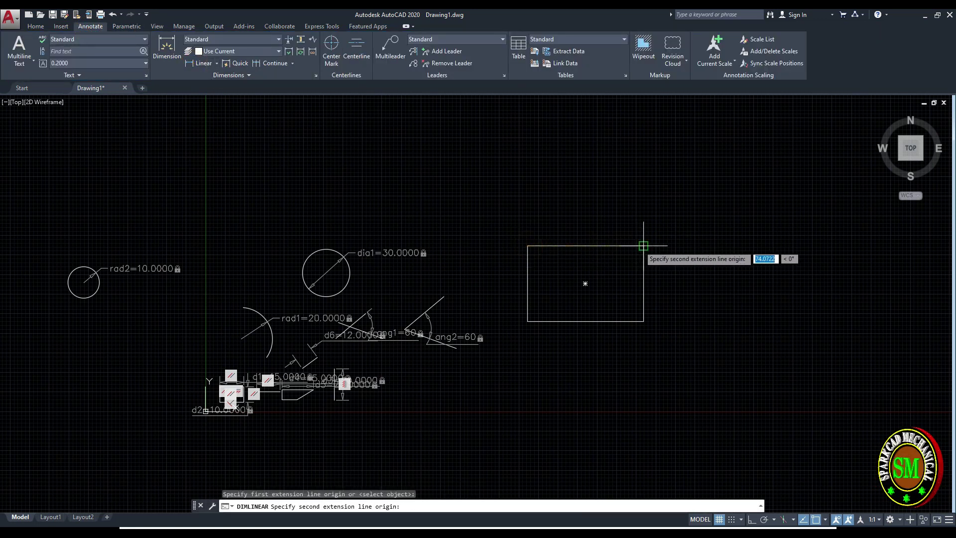
{"action": "left_click", "coordinate": [644, 246]}
{"action": "left_click", "coordinate": [597, 225]}
- Open the Standard dimension style for modification and set its text height to 5
{"action": "scroll", "coordinate": [598, 221], "scroll_direction": "up", "scroll_amount": 10}
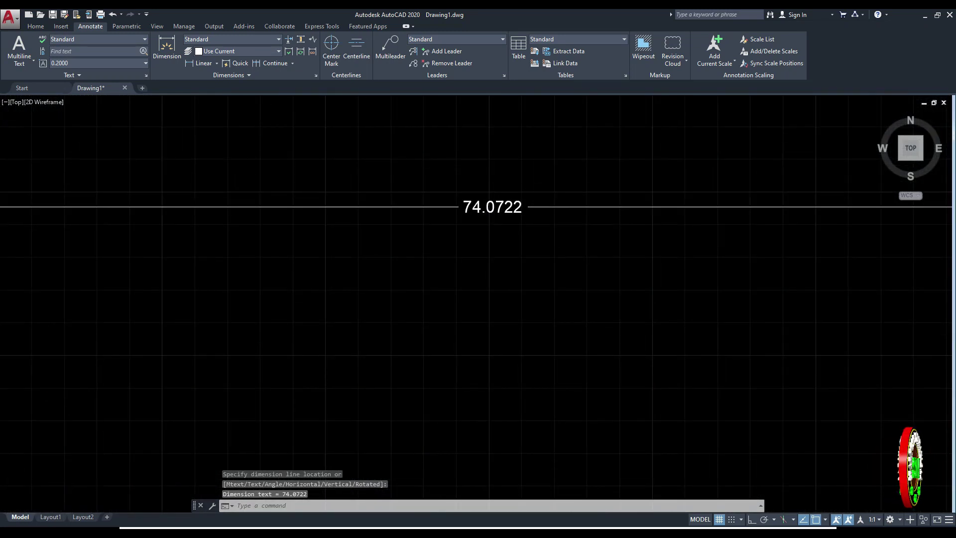
{"action": "scroll", "coordinate": [486, 175], "scroll_direction": "down", "scroll_amount": 5}
{"action": "scroll", "coordinate": [495, 192], "scroll_direction": "down", "scroll_amount": 3}
{"action": "key", "text": "Escape"}
{"action": "scroll", "coordinate": [320, 203], "scroll_direction": "up", "scroll_amount": 4}
{"action": "scroll", "coordinate": [593, 197], "scroll_direction": "down", "scroll_amount": 4}
{"action": "middle_click_drag", "start_coordinate": [629, 196], "coordinate": [548, 208]}
{"action": "scroll", "coordinate": [353, 224], "scroll_direction": "up", "scroll_amount": 3}
{"action": "middle_click_drag", "start_coordinate": [458, 200], "coordinate": [309, 243]}
{"action": "key", "text": "Escape"}
{"action": "type", "text": "d"}
{"action": "key", "text": "Return"}
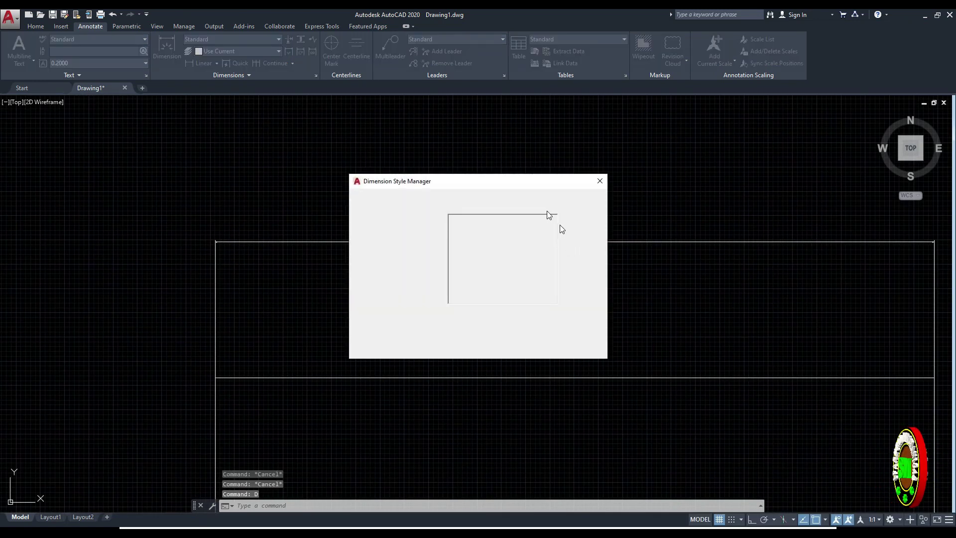
{"action": "left_click", "coordinate": [579, 251]}
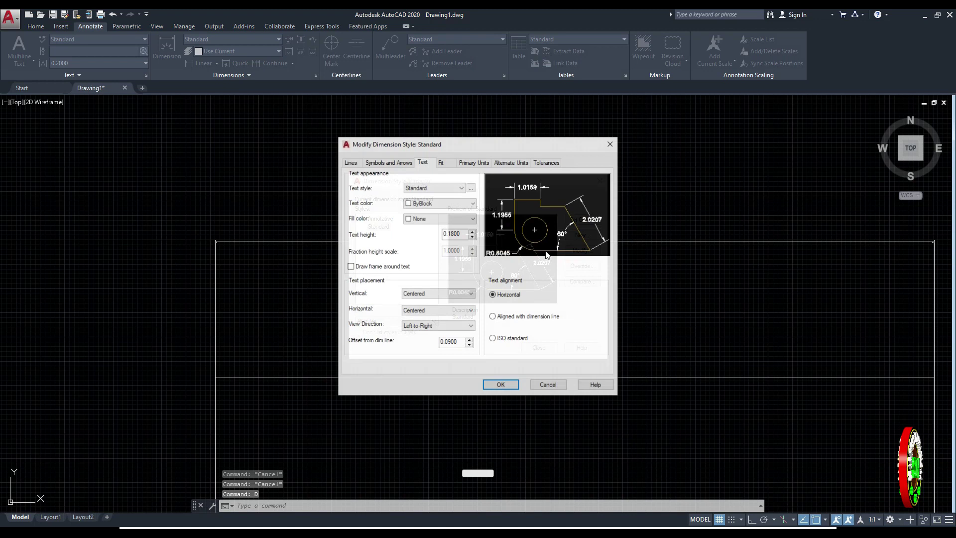
{"action": "double_click", "coordinate": [461, 234]}
{"action": "type", "text": "5"}
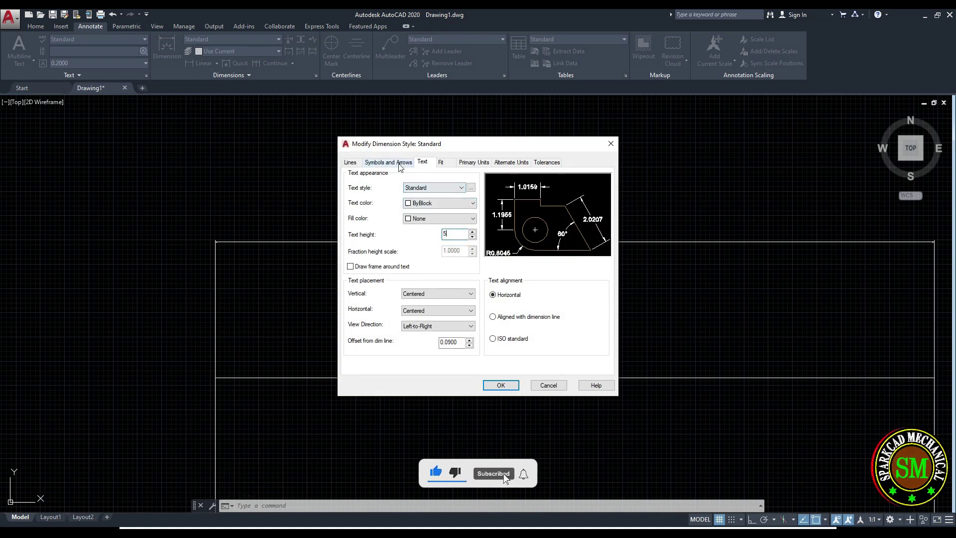
- Set the Standard dimension style's arrow size to 5 and apply the style changes
{"action": "left_click", "coordinate": [392, 164]}
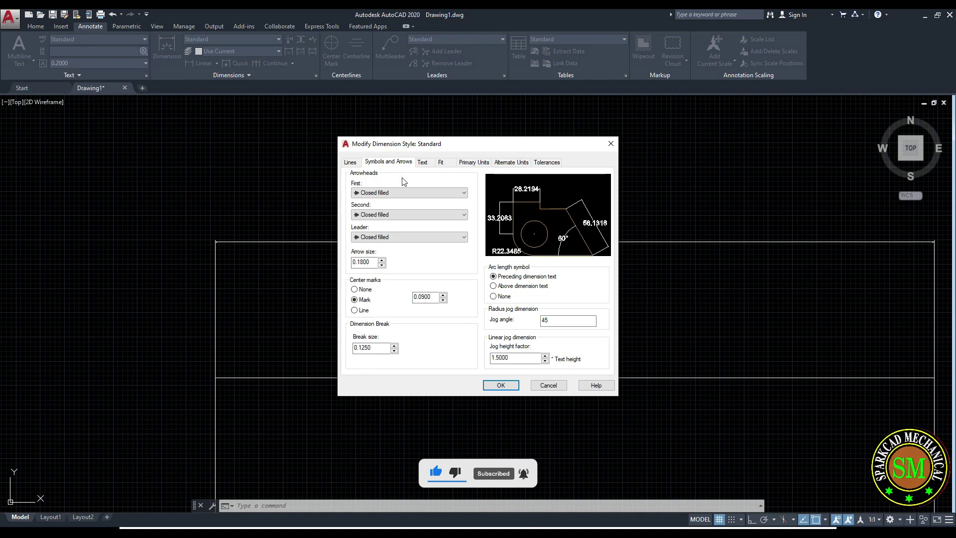
{"action": "double_click", "coordinate": [371, 262]}
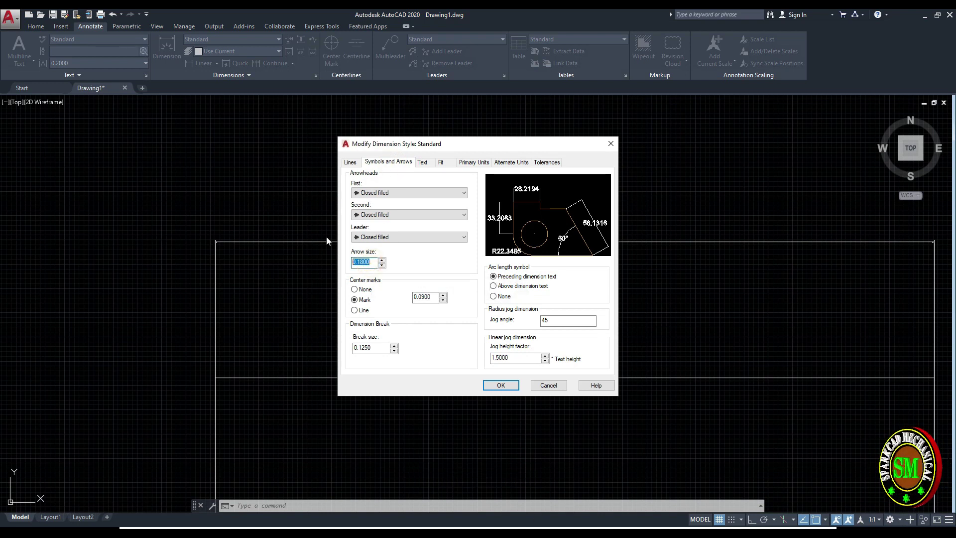
{"action": "type", "text": "5"}
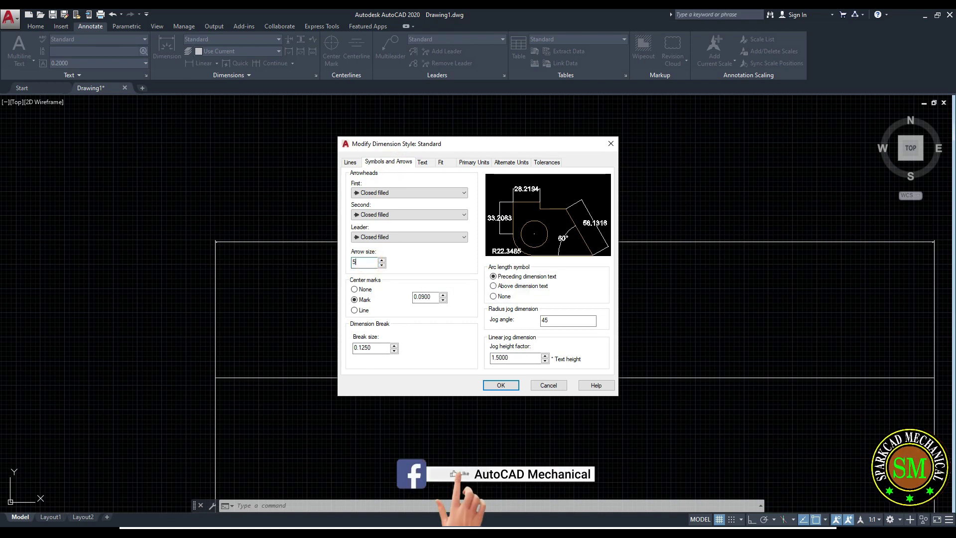
{"action": "left_click", "coordinate": [501, 386]}
{"action": "left_click", "coordinate": [537, 348]}
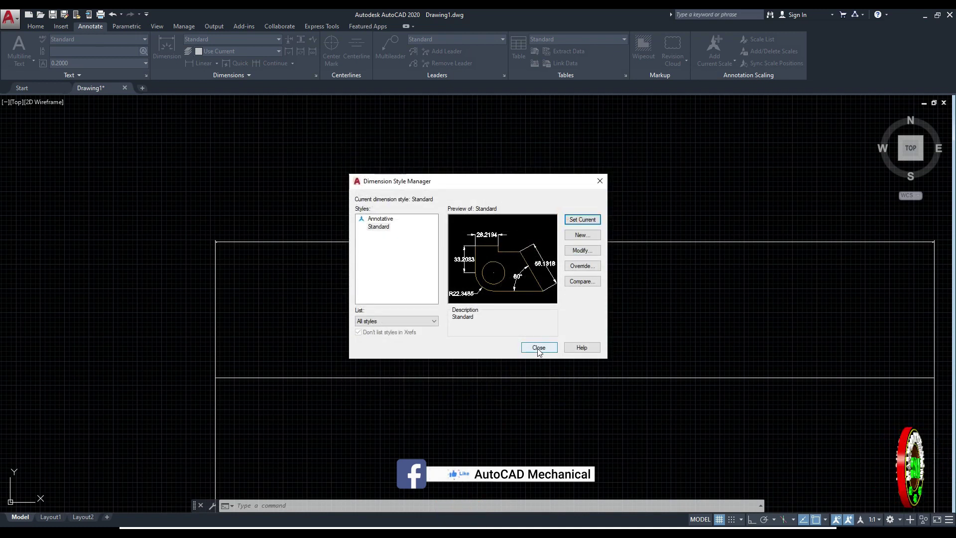
- Convert the rectangle's linear width dimension into a dimensional constraint
{"action": "scroll", "coordinate": [508, 277], "scroll_direction": "down", "scroll_amount": 5}
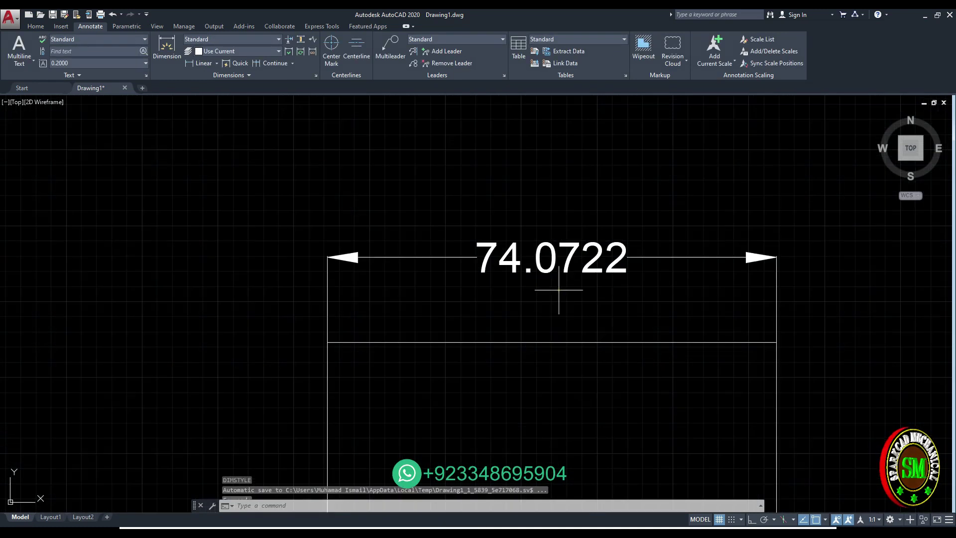
{"action": "left_click", "coordinate": [529, 337]}
{"action": "left_click", "coordinate": [527, 309]}
{"action": "mouse_move", "coordinate": [541, 297]}
{"action": "middle_mouse_down"}
{"action": "mouse_move", "coordinate": [489, 261]}
{"action": "mouse_move", "coordinate": [537, 256]}
{"action": "middle_mouse_up"}
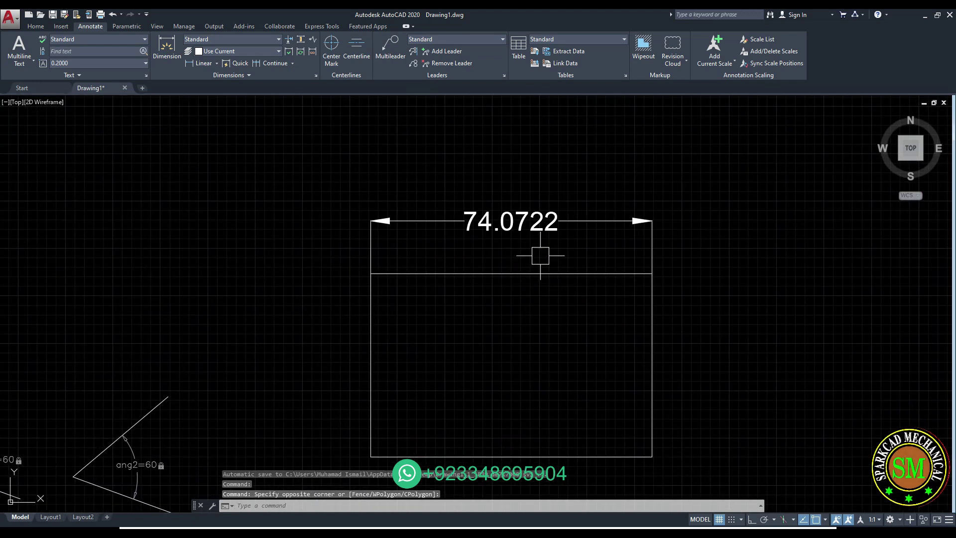
{"action": "left_click", "coordinate": [126, 26]}
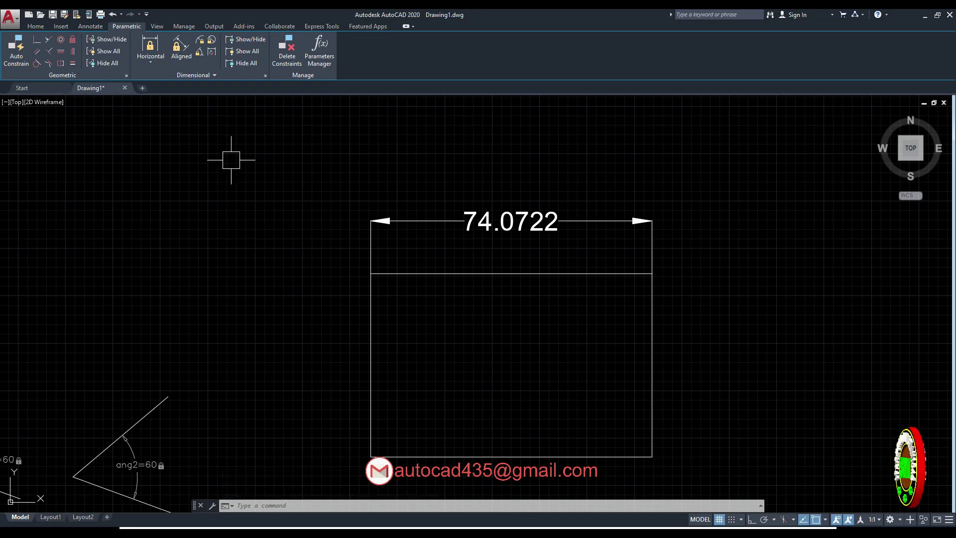
{"action": "left_click", "coordinate": [212, 52]}
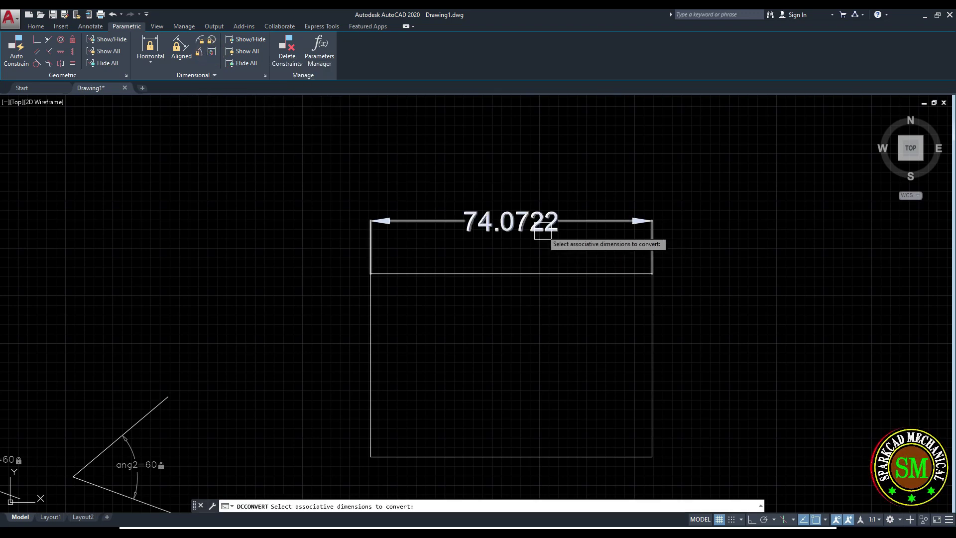
{"action": "left_click", "coordinate": [542, 233]}
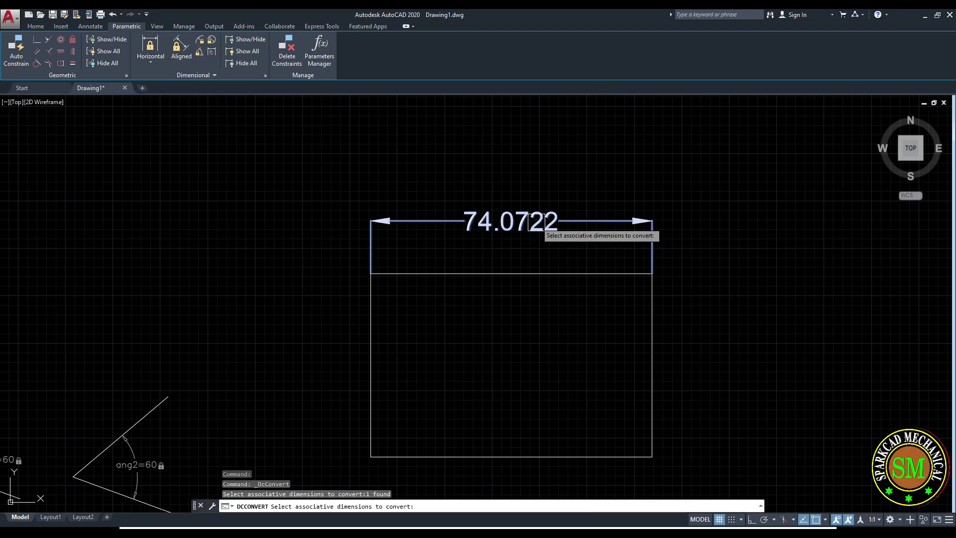
{"action": "key", "text": "Return"}
- Hide the dimensional constraint on the large rectangle's width using the Show/Hide command's Hide option
{"action": "scroll", "coordinate": [504, 219], "scroll_direction": "up", "scroll_amount": 2}
{"action": "scroll", "coordinate": [504, 219], "scroll_direction": "up", "scroll_amount": 3}
{"action": "scroll", "coordinate": [512, 213], "scroll_direction": "down", "scroll_amount": 3}
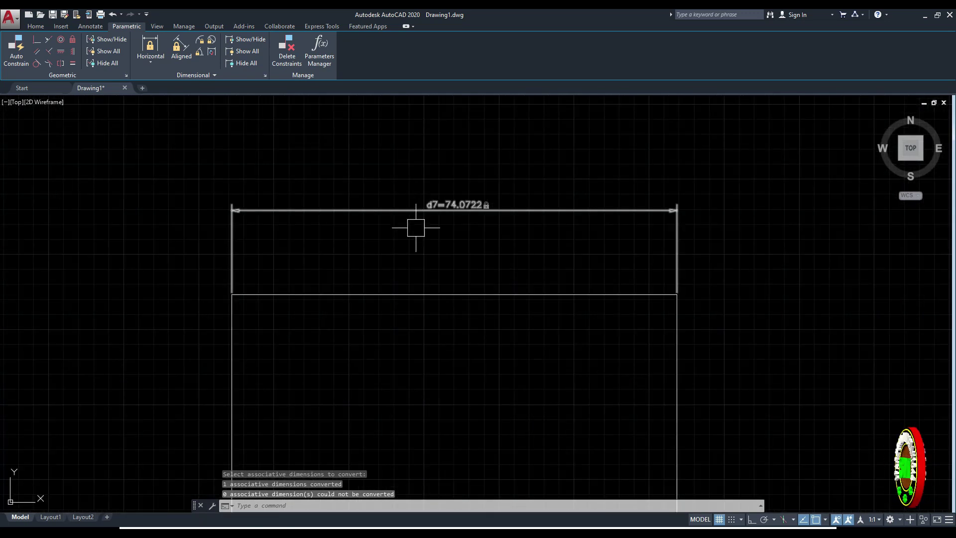
{"action": "scroll", "coordinate": [416, 228], "scroll_direction": "down", "scroll_amount": 4}
{"action": "middle_click_drag", "start_coordinate": [393, 248], "coordinate": [661, 261]}
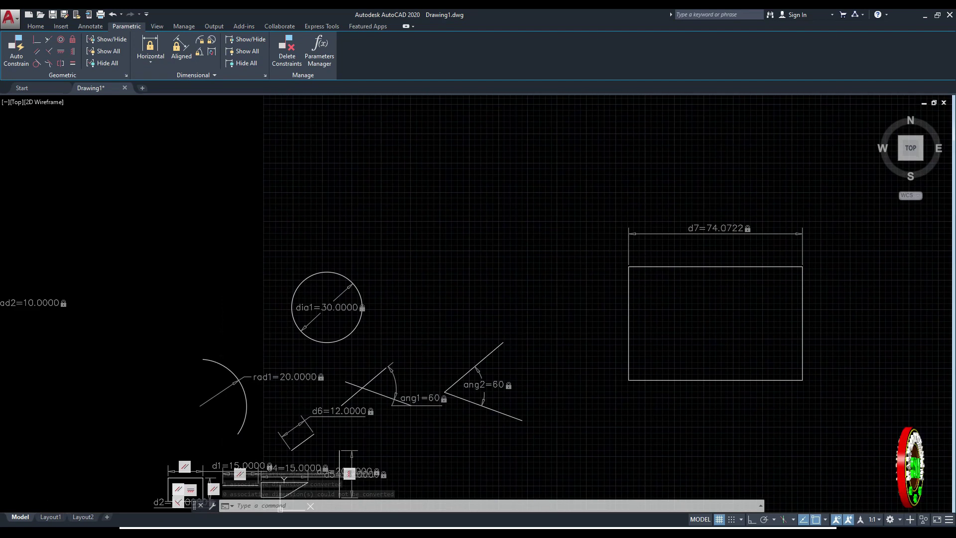
{"action": "middle_click_drag", "start_coordinate": [463, 229], "coordinate": [479, 252]}
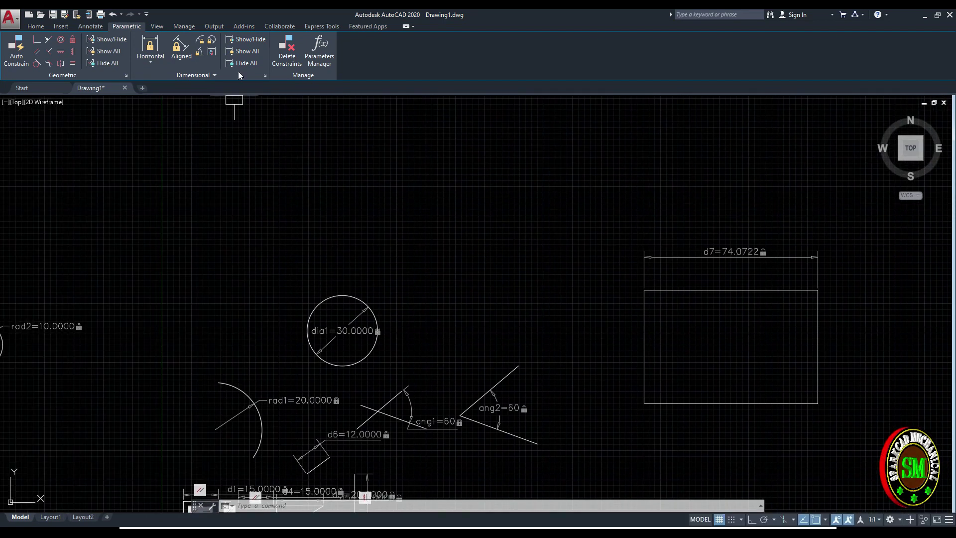
{"action": "left_click", "coordinate": [250, 40]}
{"action": "middle_click_drag", "start_coordinate": [756, 248], "coordinate": [584, 226]}
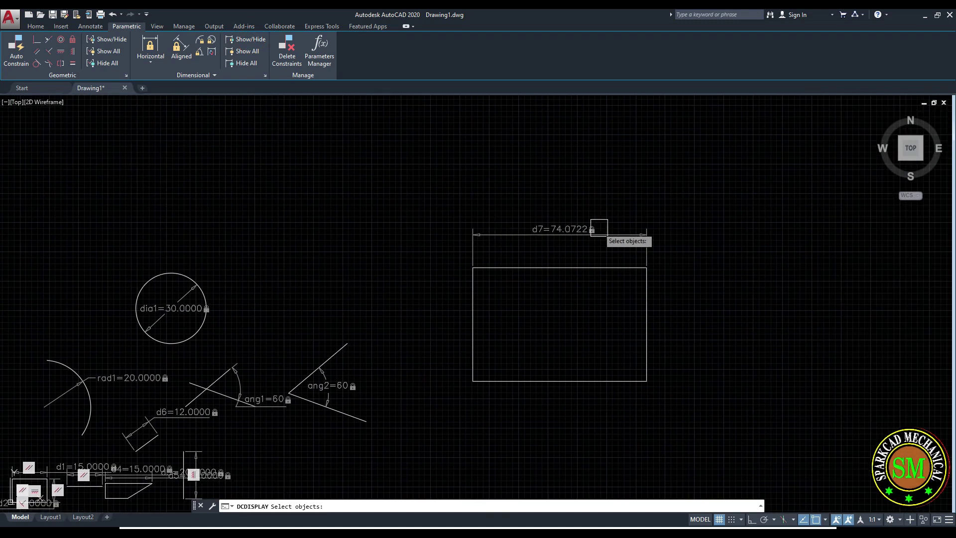
{"action": "left_click", "coordinate": [593, 230]}
{"action": "key", "text": "Return"}
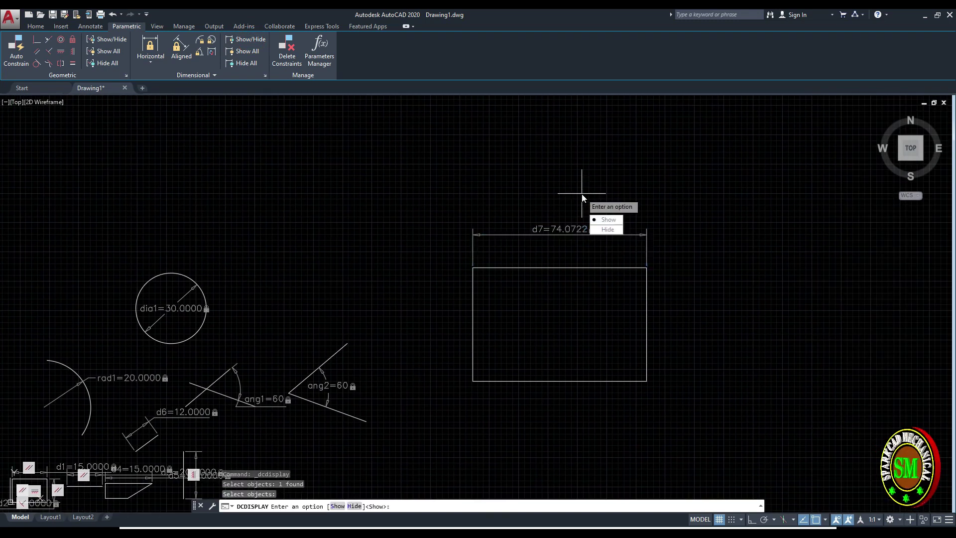
{"action": "left_click", "coordinate": [606, 230]}
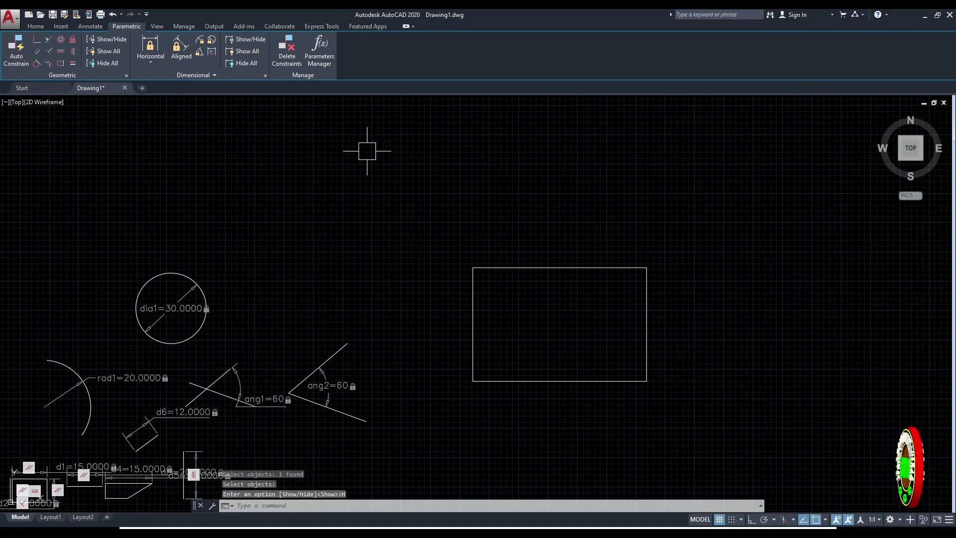
- Redisplay the large rectangle's hidden width constraint by selecting the rectangle and choosing the Show option
{"action": "left_click", "coordinate": [244, 39]}
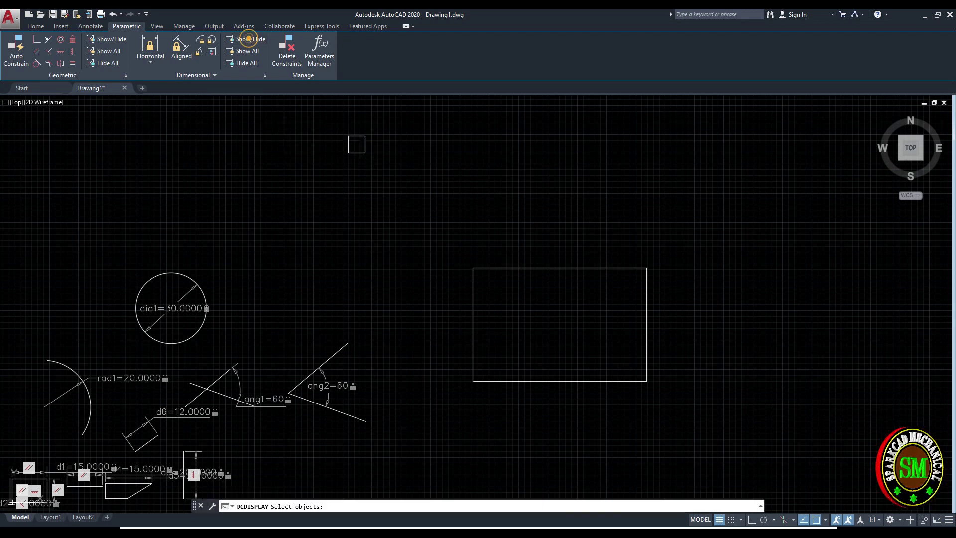
{"action": "left_click", "coordinate": [556, 261]}
{"action": "key", "text": "Return"}
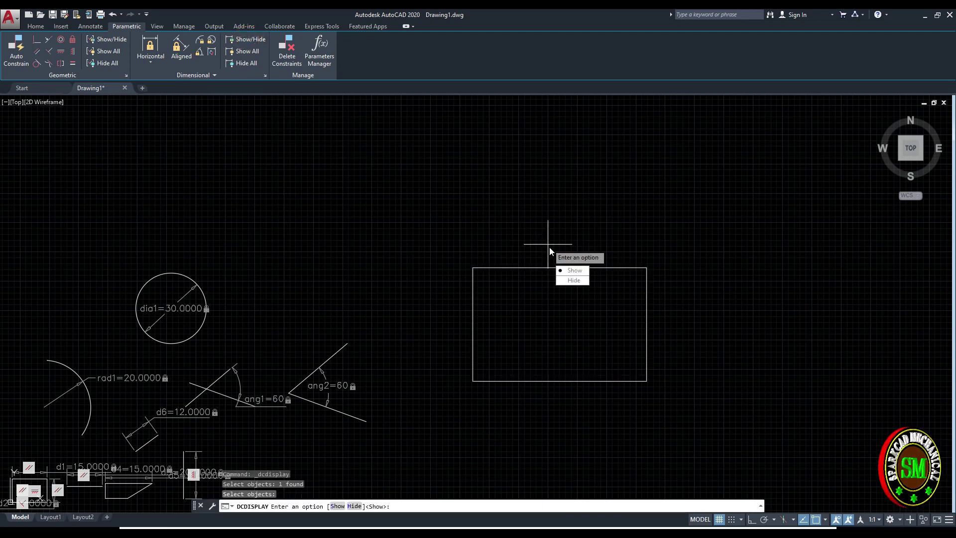
{"action": "left_click", "coordinate": [571, 271]}
{"action": "middle_click_drag", "start_coordinate": [512, 207], "coordinate": [568, 206]}
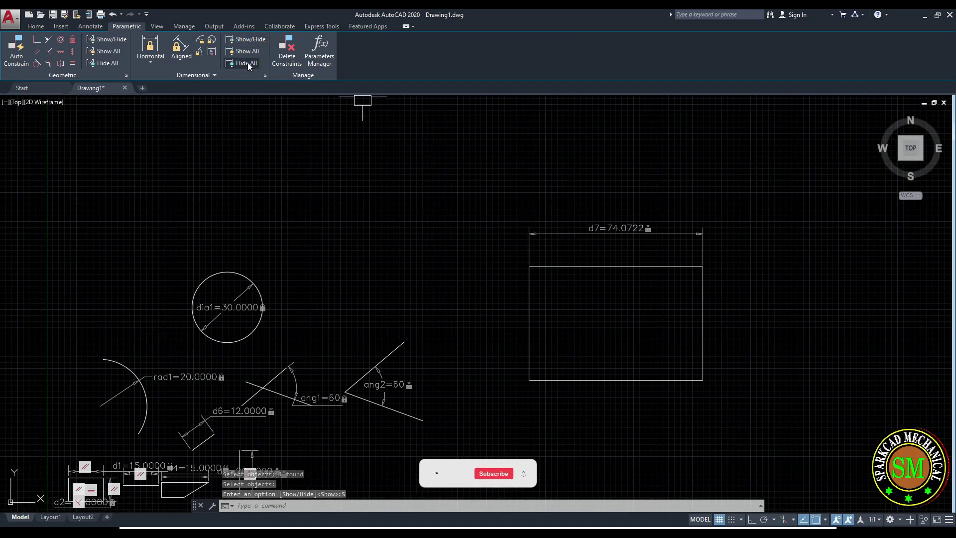
- Hide all dimensional constraints and all geometric constraint markers in the drawing
{"action": "middle_click_drag", "start_coordinate": [388, 282], "coordinate": [585, 200]}
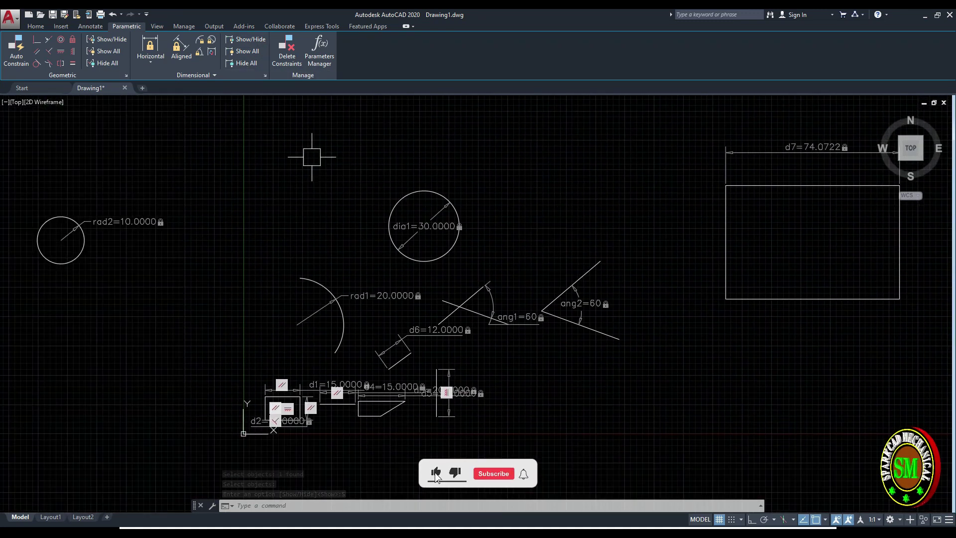
{"action": "left_click", "coordinate": [246, 63]}
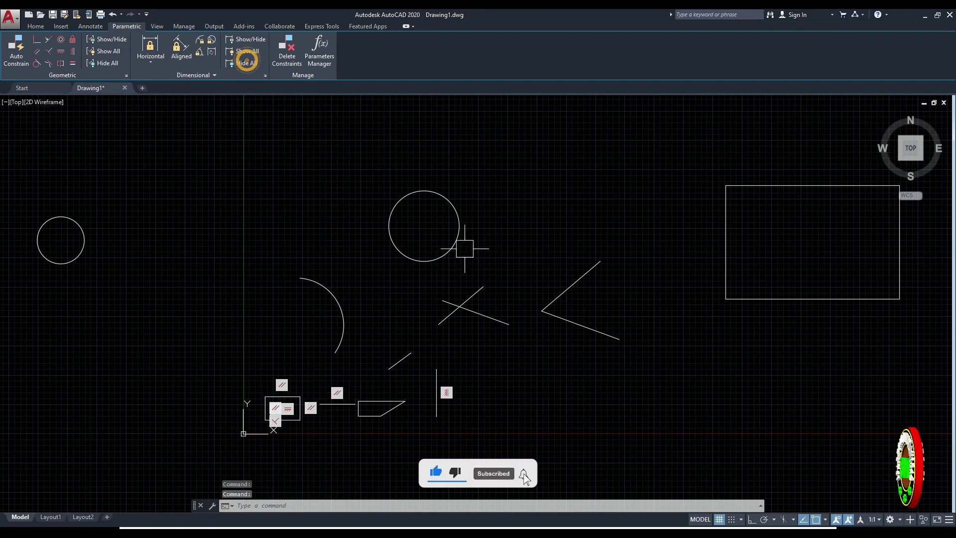
{"action": "middle_click_drag", "start_coordinate": [485, 227], "coordinate": [466, 235]}
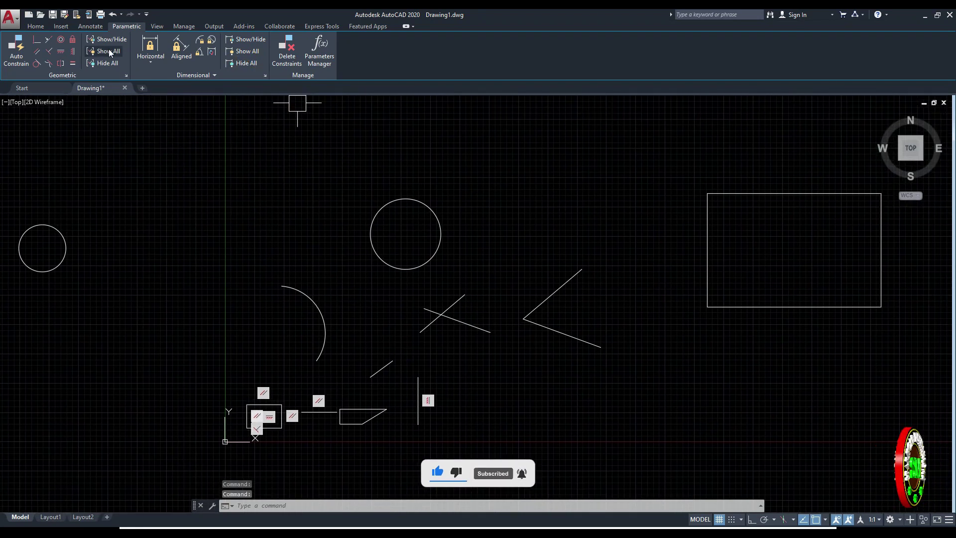
{"action": "left_click", "coordinate": [105, 63]}
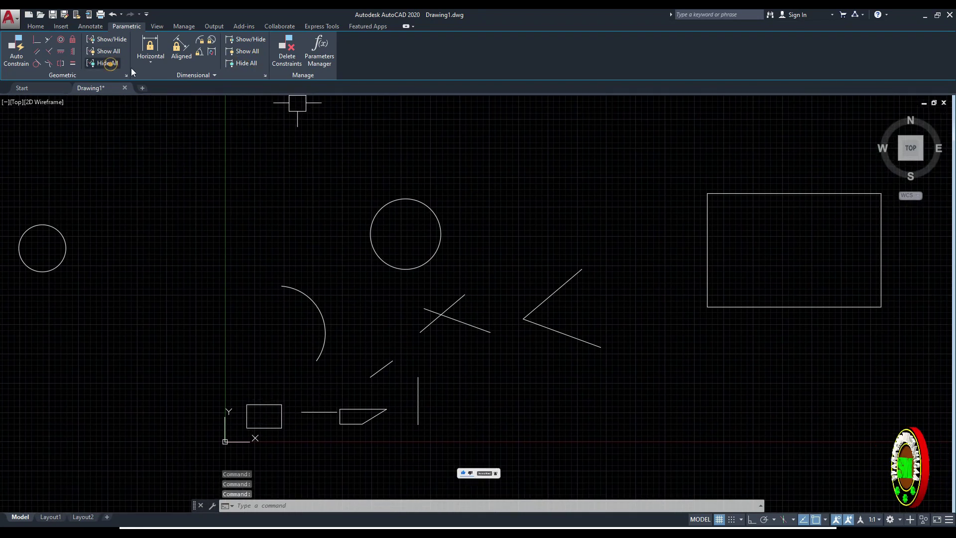
- Redisplay all dimensional constraints in the drawing and delete the diameter constraint of the 30-diameter circle
{"action": "left_click", "coordinate": [247, 56]}
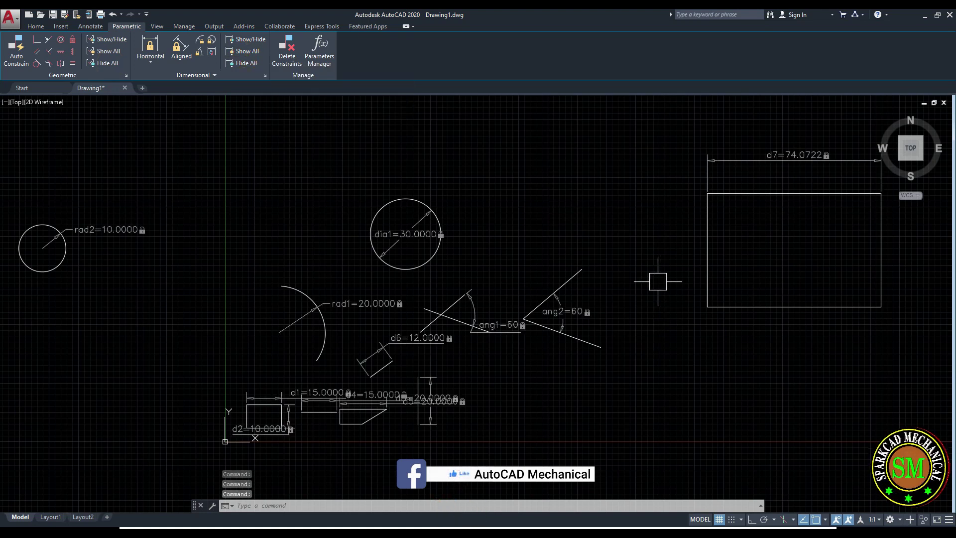
{"action": "mouse_move", "coordinate": [596, 240]}
{"action": "middle_mouse_down"}
{"action": "mouse_move", "coordinate": [527, 256]}
{"action": "mouse_move", "coordinate": [536, 263]}
{"action": "middle_mouse_up"}
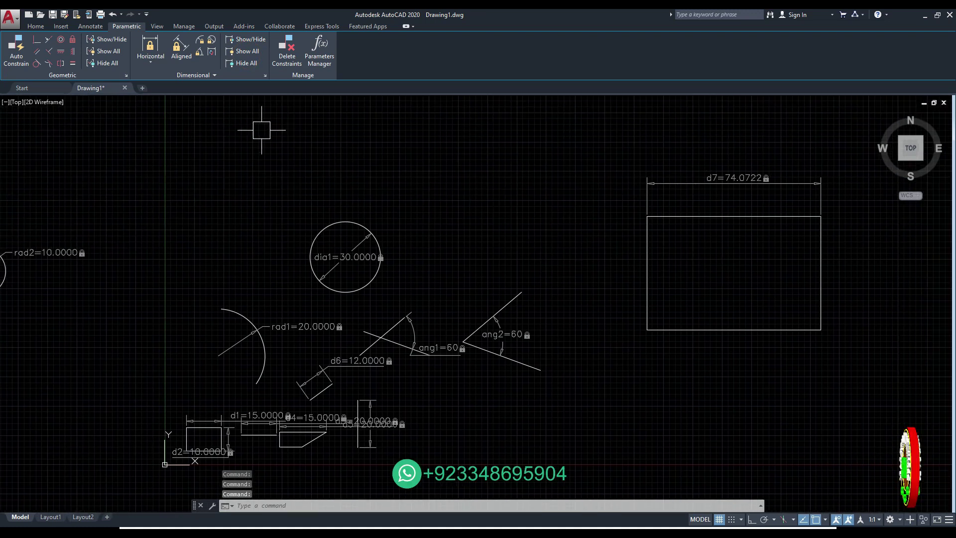
{"action": "left_click", "coordinate": [287, 64]}
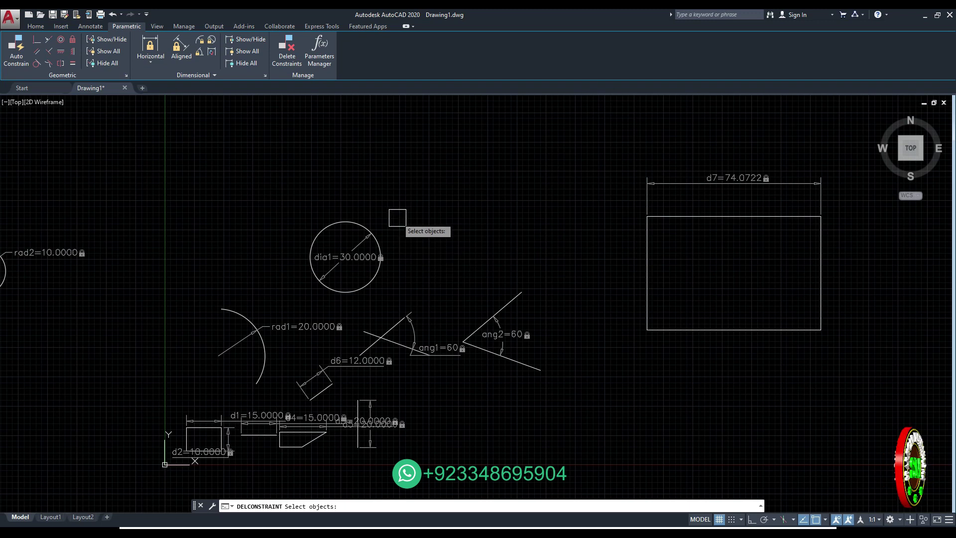
{"action": "scroll", "coordinate": [398, 218], "scroll_direction": "up", "scroll_amount": 2}
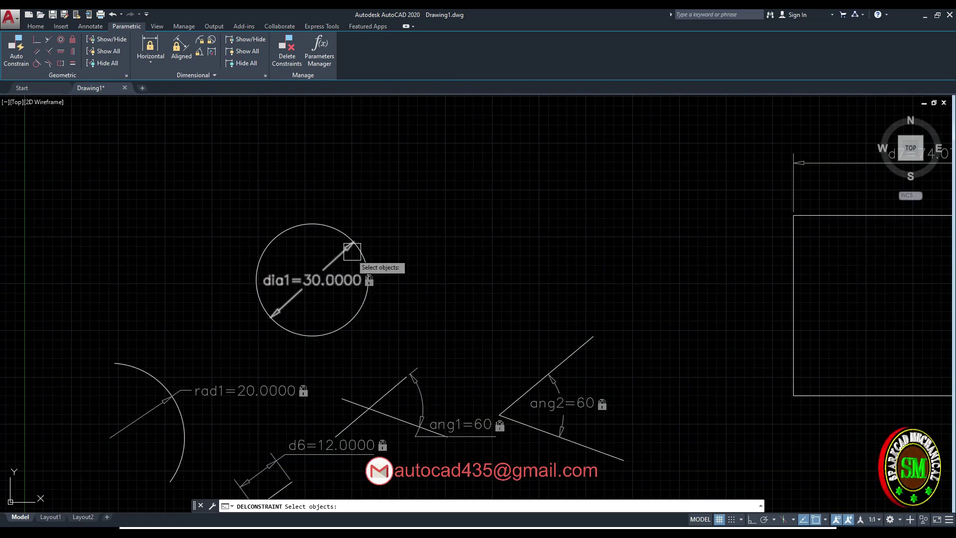
{"action": "left_click", "coordinate": [314, 280]}
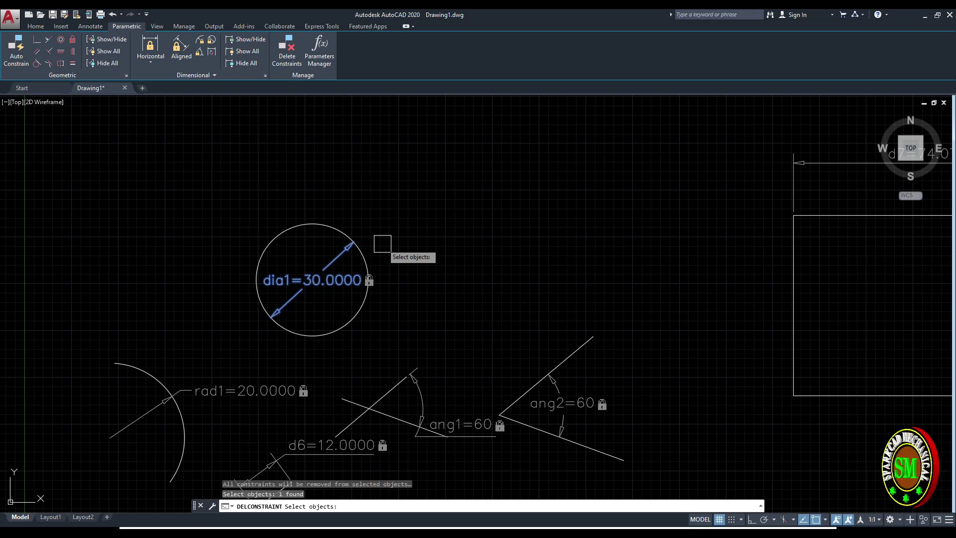
{"action": "key", "text": "Return"}
{"action": "scroll", "coordinate": [393, 227], "scroll_direction": "down", "scroll_amount": 2}
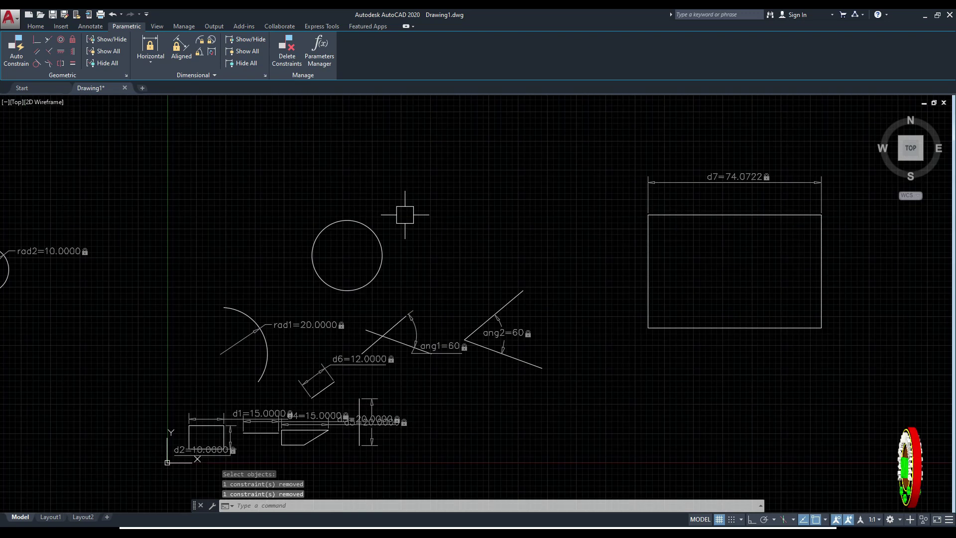
{"action": "mouse_move", "coordinate": [437, 220]}
{"action": "middle_mouse_down"}
{"action": "mouse_move", "coordinate": [414, 223]}
{"action": "mouse_move", "coordinate": [441, 213]}
{"action": "mouse_move", "coordinate": [420, 235]}
{"action": "middle_mouse_up"}
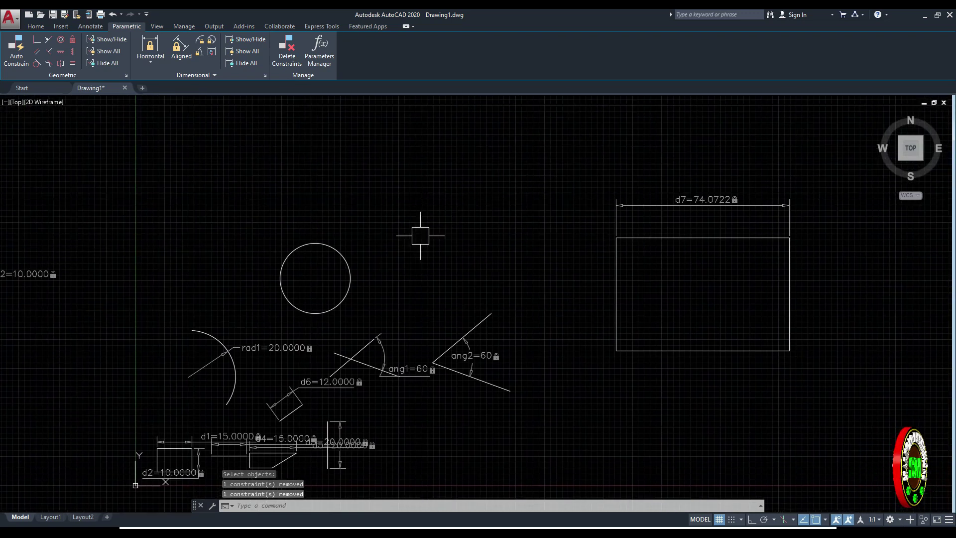
{"action": "mouse_move", "coordinate": [405, 145]}
{"action": "middle_mouse_down"}
{"action": "mouse_move", "coordinate": [358, 185]}
{"action": "mouse_move", "coordinate": [438, 182]}
{"action": "middle_mouse_up"}
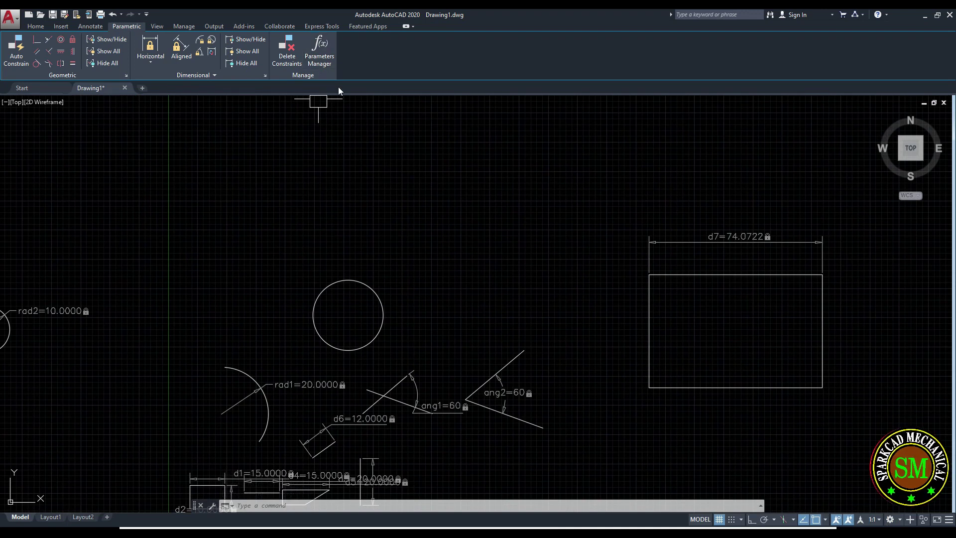
- Erase all shapes together with their constraints from the drawing and turn off the grid display
{"action": "scroll", "coordinate": [429, 193], "scroll_direction": "down", "scroll_amount": 3}
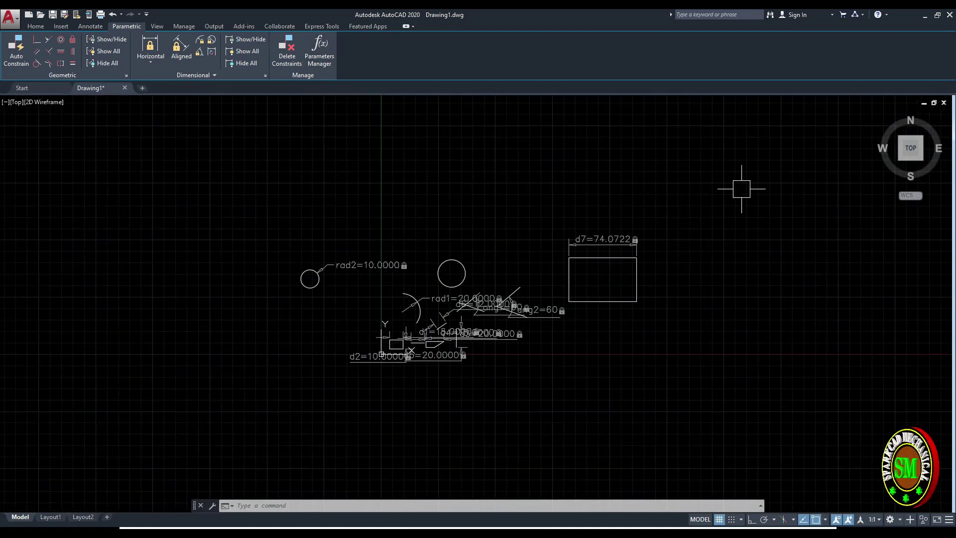
{"action": "left_click", "coordinate": [736, 205]}
{"action": "left_click", "coordinate": [238, 399]}
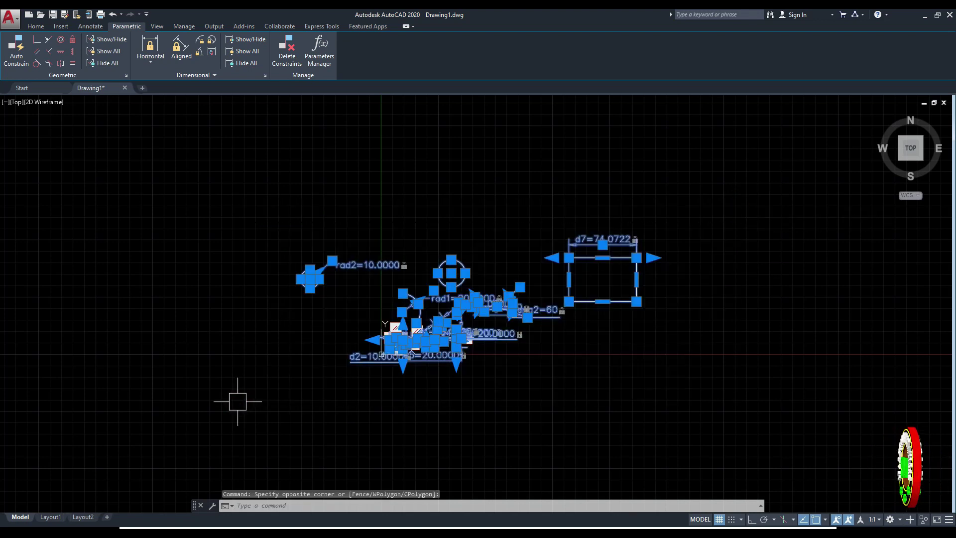
{"action": "key", "text": "Delete"}
{"action": "middle_click_drag", "start_coordinate": [544, 284], "coordinate": [414, 354]}
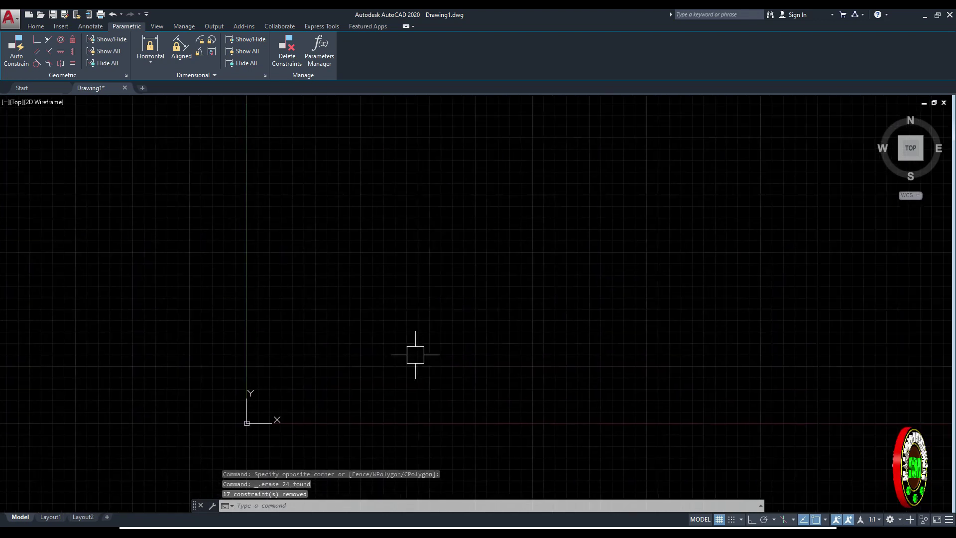
{"action": "key", "text": "Escape"}
{"action": "key", "text": "F7"}
{"action": "middle_click_drag", "start_coordinate": [459, 330], "coordinate": [245, 390]}
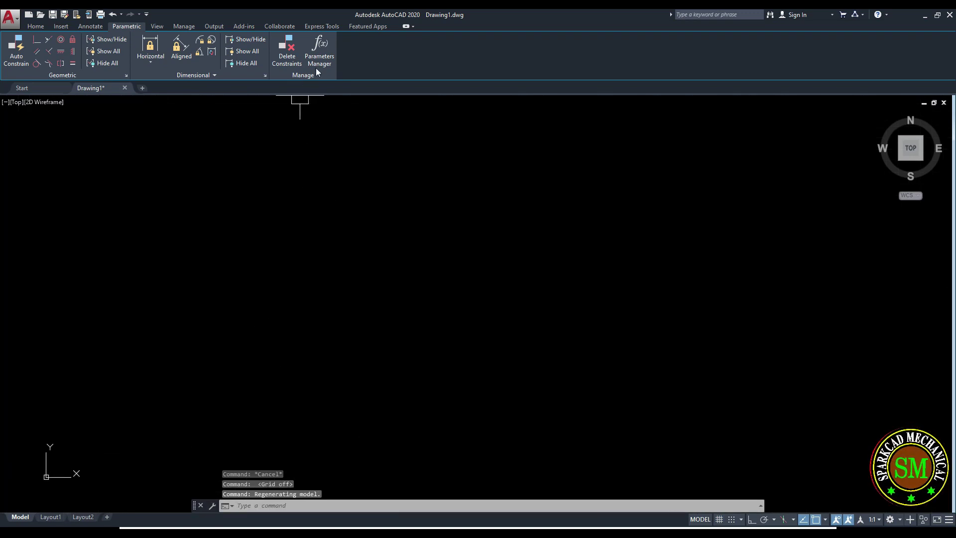
{"action": "key", "text": "Escape"}
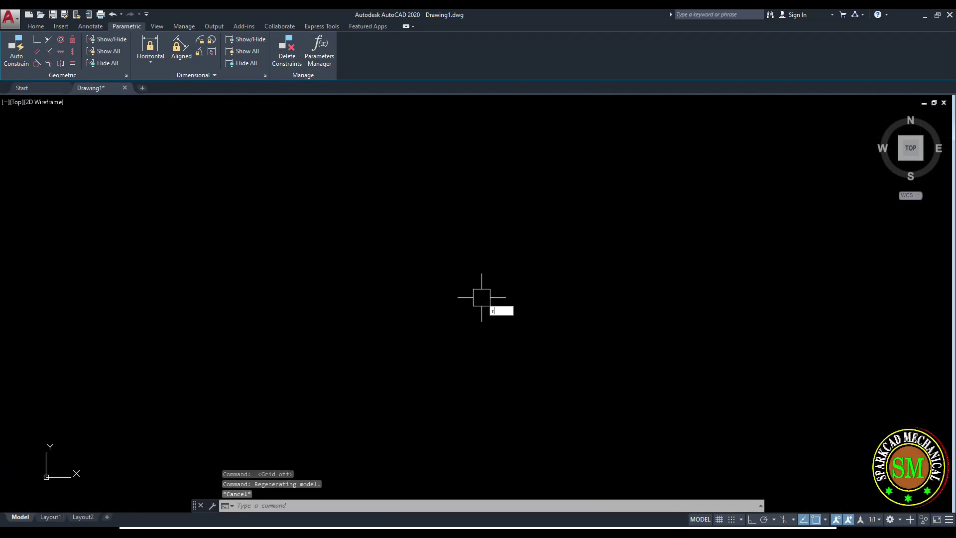
- Draw a rectangle about 115 wide and 74 high in the middle of the empty drawing
{"action": "type", "text": "rec"}
{"action": "key", "text": "Return"}
{"action": "left_click", "coordinate": [365, 273]}
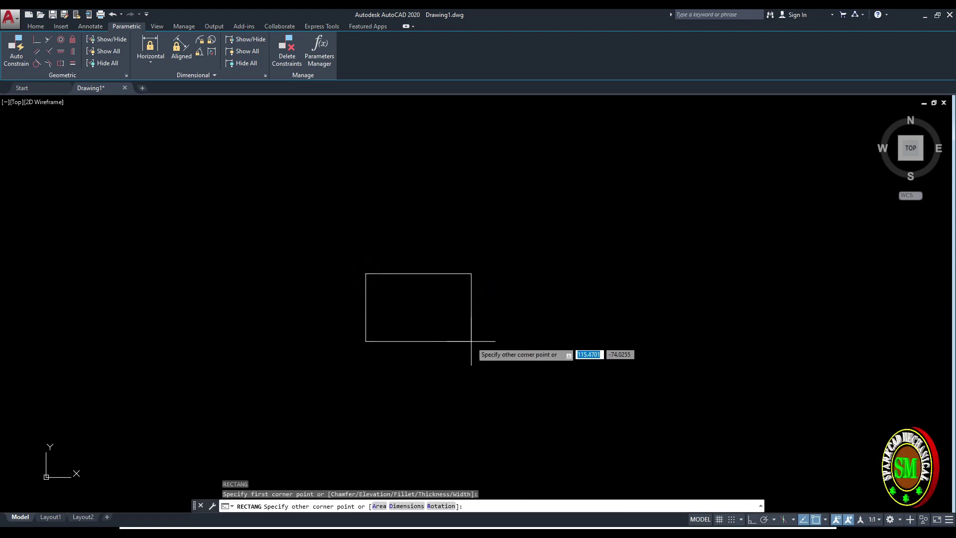
{"action": "left_click", "coordinate": [471, 341]}
{"action": "key", "text": "Escape"}
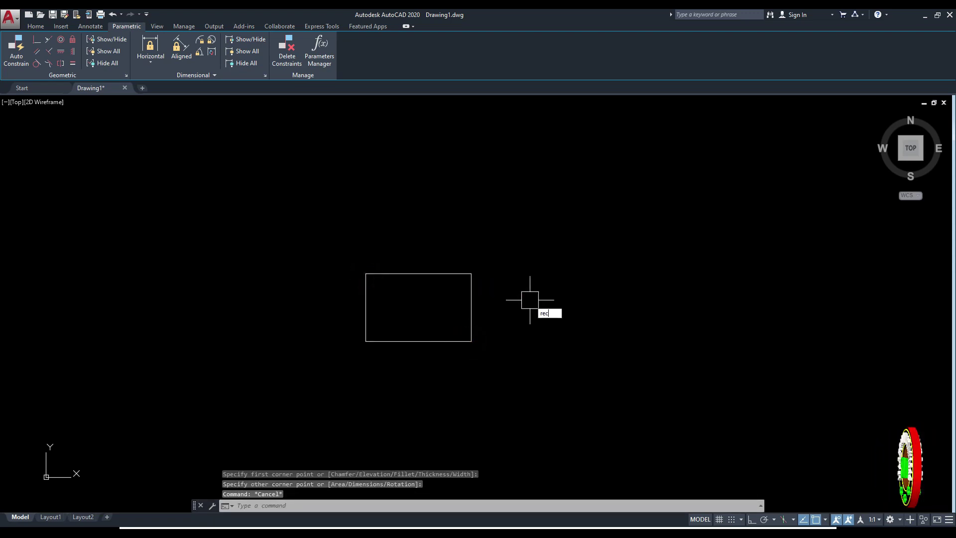
- Draw a second, smaller rectangle to the right of the first, leaving a gap between them
{"action": "type", "text": "rec"}
{"action": "key", "text": "Return"}
{"action": "left_click", "coordinate": [532, 297]}
{"action": "left_click", "coordinate": [625, 344]}
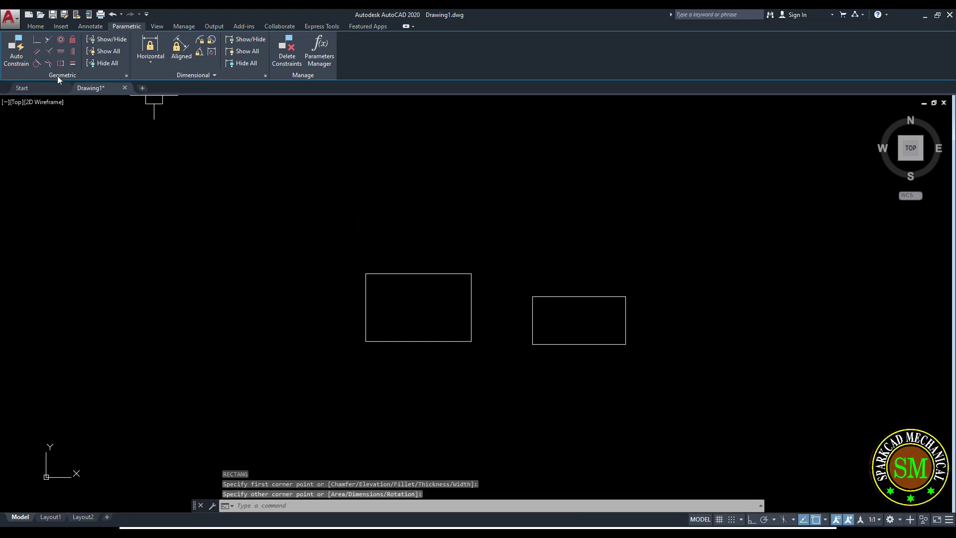
- Apply automatic geometric constraints to both rectangles with Auto Constrain
{"action": "left_click", "coordinate": [16, 50]}
{"action": "left_click", "coordinate": [459, 273]}
{"action": "left_click", "coordinate": [562, 296]}
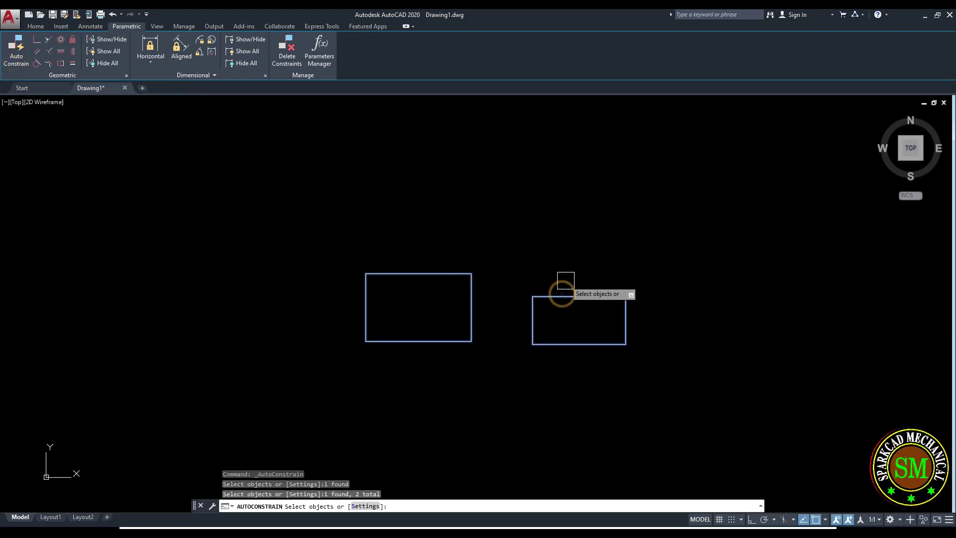
{"action": "key", "text": "Return"}
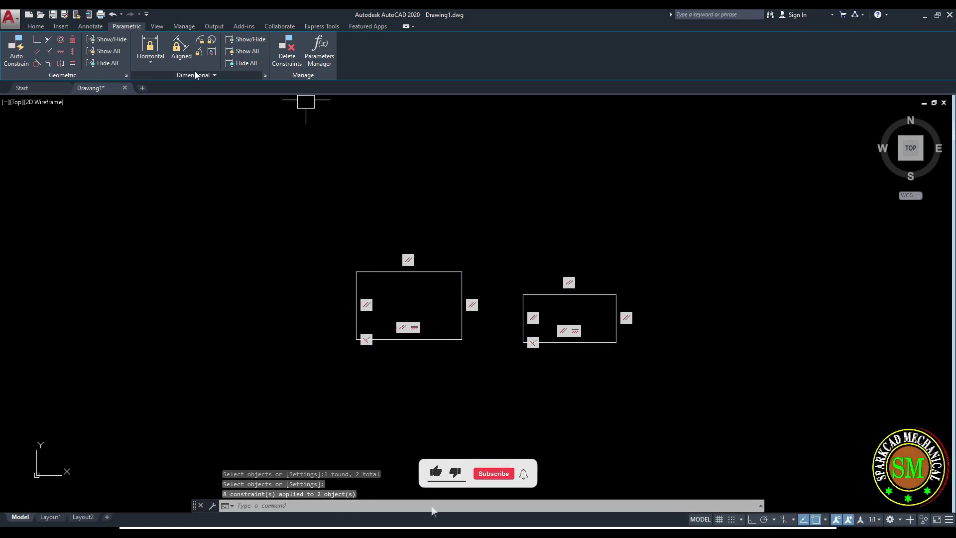
- Add a horizontal dimensional constraint of 100 above the top edge of the larger rectangle
{"action": "left_click", "coordinate": [160, 63]}
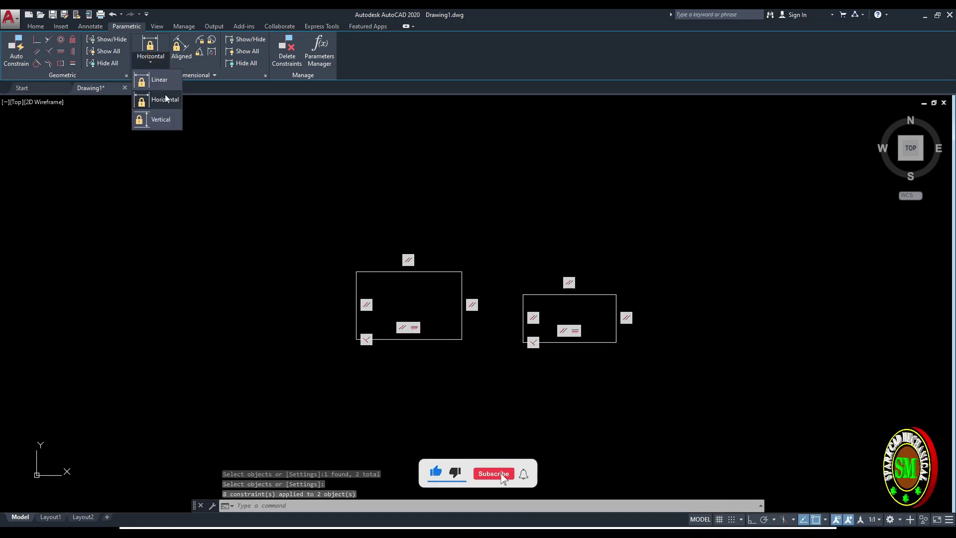
{"action": "left_click", "coordinate": [150, 104]}
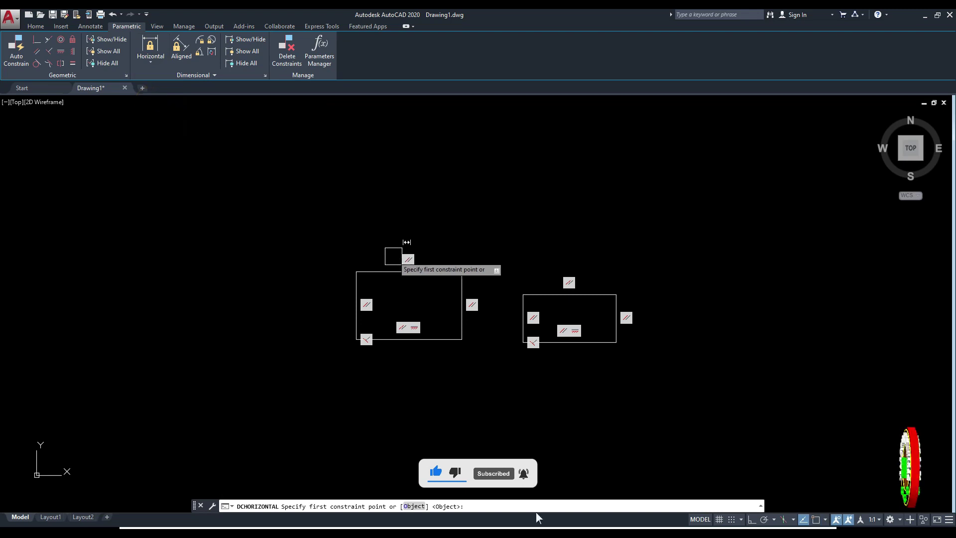
{"action": "left_click", "coordinate": [356, 272]}
{"action": "left_click", "coordinate": [461, 272]}
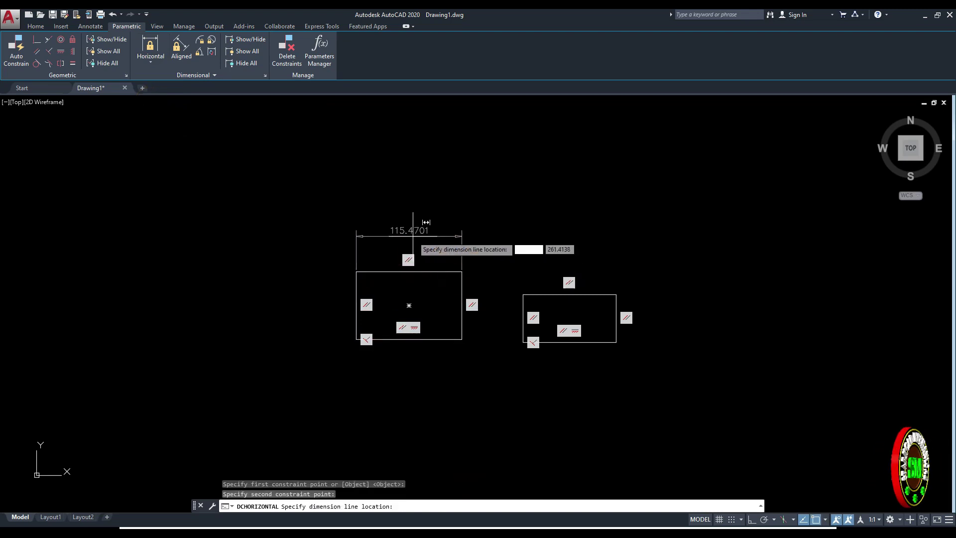
{"action": "left_click", "coordinate": [449, 234]}
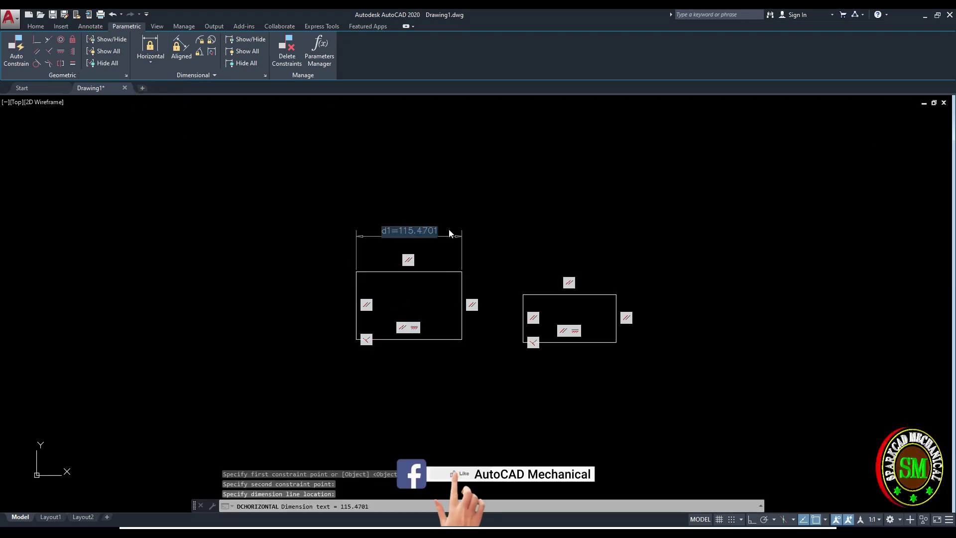
{"action": "type", "text": "100"}
{"action": "key", "text": "Return"}
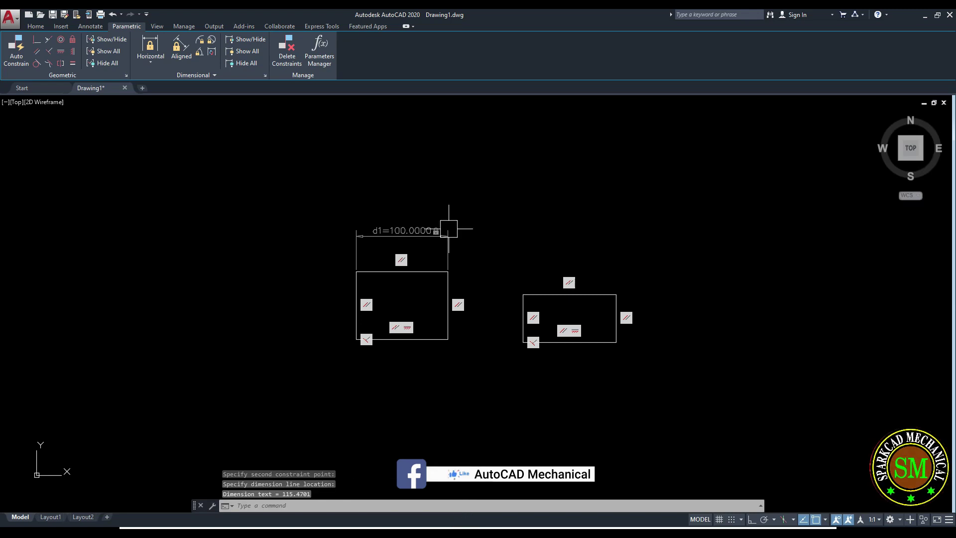
- Add a horizontal dimensional constraint of 80 above the top edge of the smaller rectangle
{"action": "left_click", "coordinate": [149, 56]}
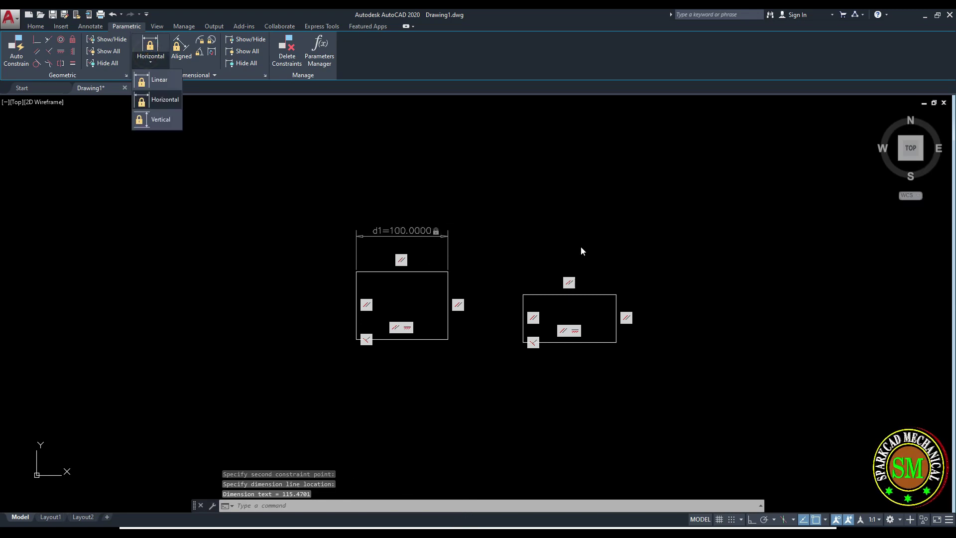
{"action": "left_click", "coordinate": [149, 102]}
{"action": "scroll", "coordinate": [542, 288], "scroll_direction": "up", "scroll_amount": 4}
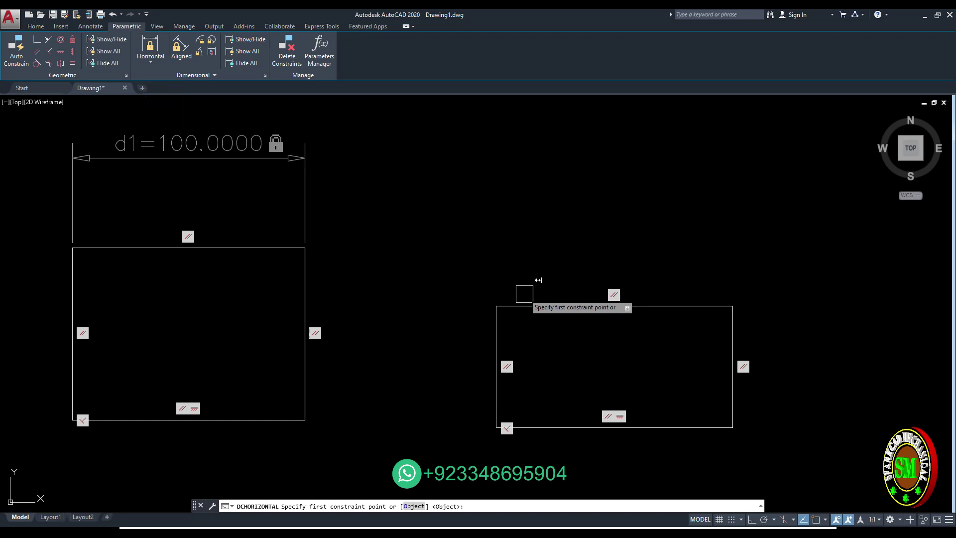
{"action": "left_click", "coordinate": [495, 307]}
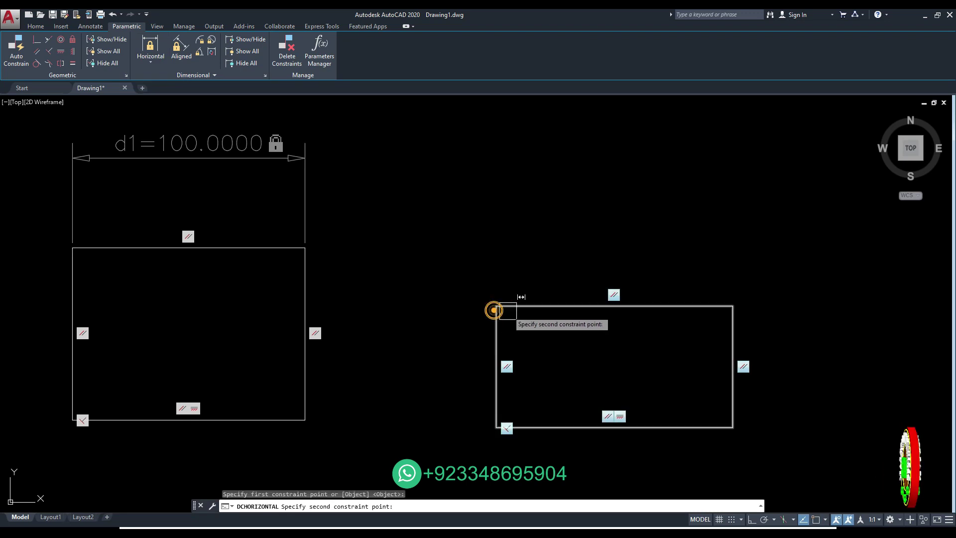
{"action": "left_click", "coordinate": [733, 306]}
{"action": "left_click", "coordinate": [632, 257]}
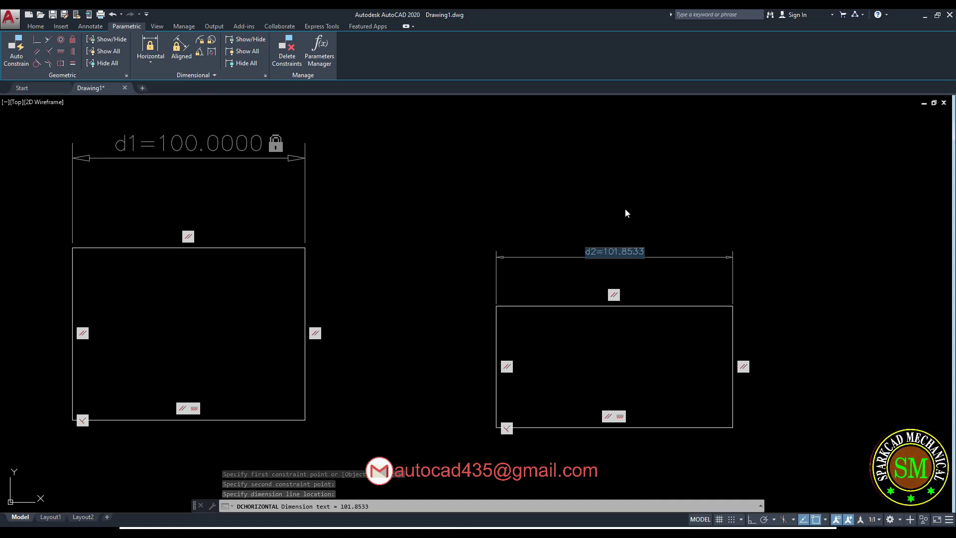
{"action": "type", "text": "80"}
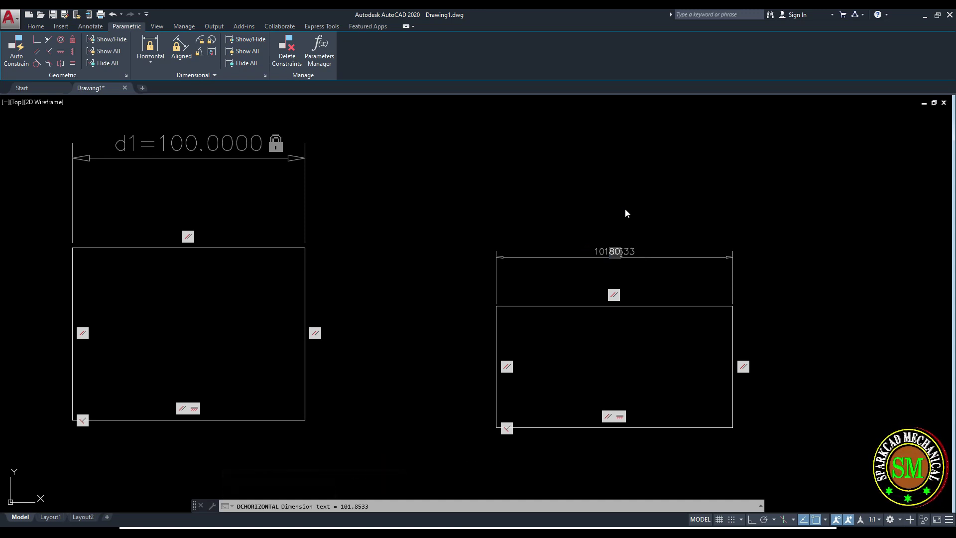
{"action": "key", "text": "Return"}
- Draw a circle about 75 in diameter to the right of the smaller rectangle, leaving a gap between them
{"action": "scroll", "coordinate": [481, 229], "scroll_direction": "down", "scroll_amount": 3}
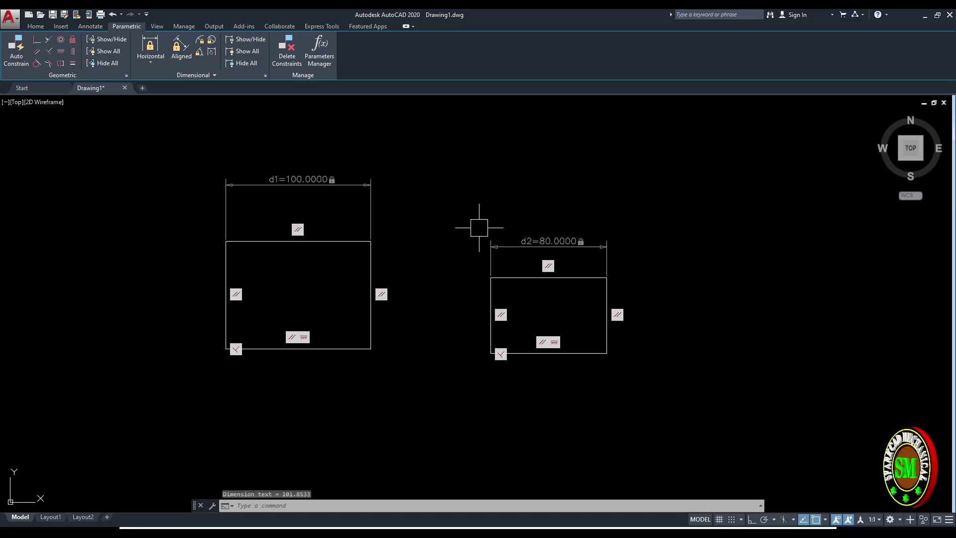
{"action": "middle_click_drag", "start_coordinate": [477, 224], "coordinate": [439, 249]}
{"action": "middle_click_drag", "start_coordinate": [529, 268], "coordinate": [450, 270]}
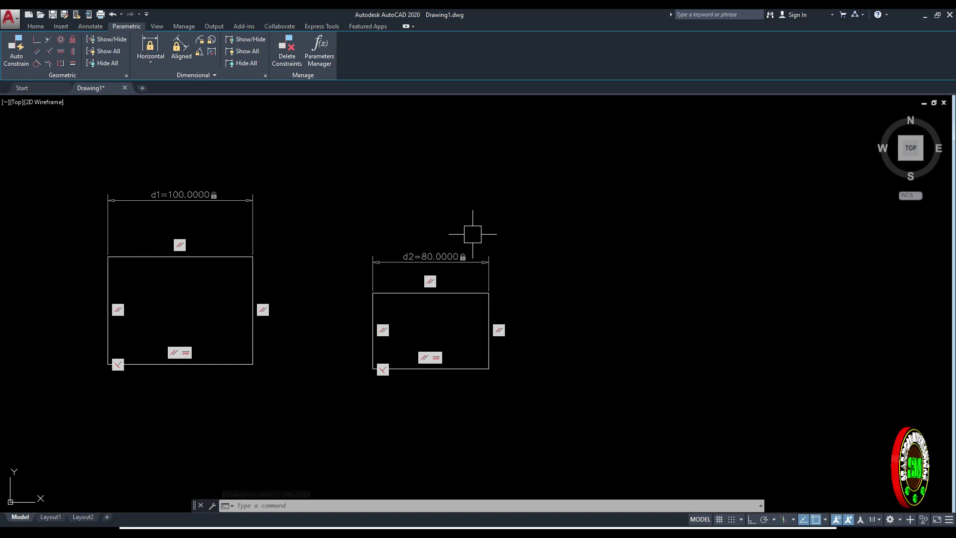
{"action": "middle_click_drag", "start_coordinate": [529, 221], "coordinate": [486, 222]}
{"action": "type", "text": "c"}
{"action": "key", "text": "Return"}
{"action": "left_click", "coordinate": [631, 309]}
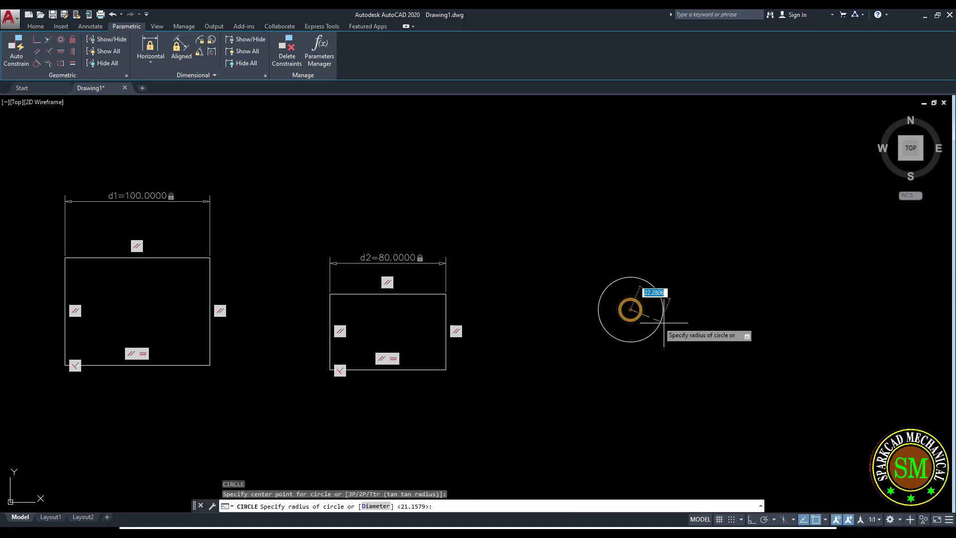
{"action": "left_click", "coordinate": [682, 322]}
{"action": "middle_click_drag", "start_coordinate": [639, 269], "coordinate": [611, 262]}
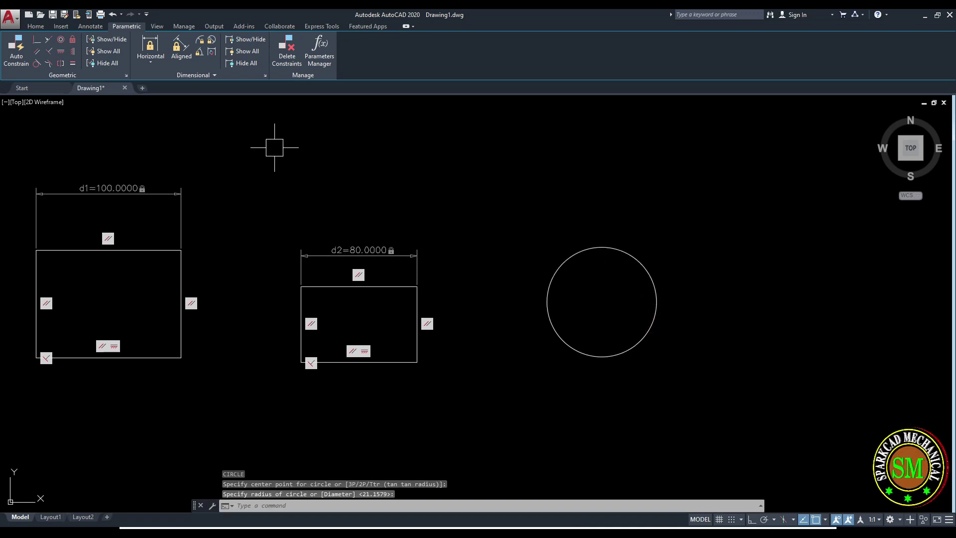
{"action": "left_click", "coordinate": [211, 41]}
{"action": "left_click", "coordinate": [647, 271]}
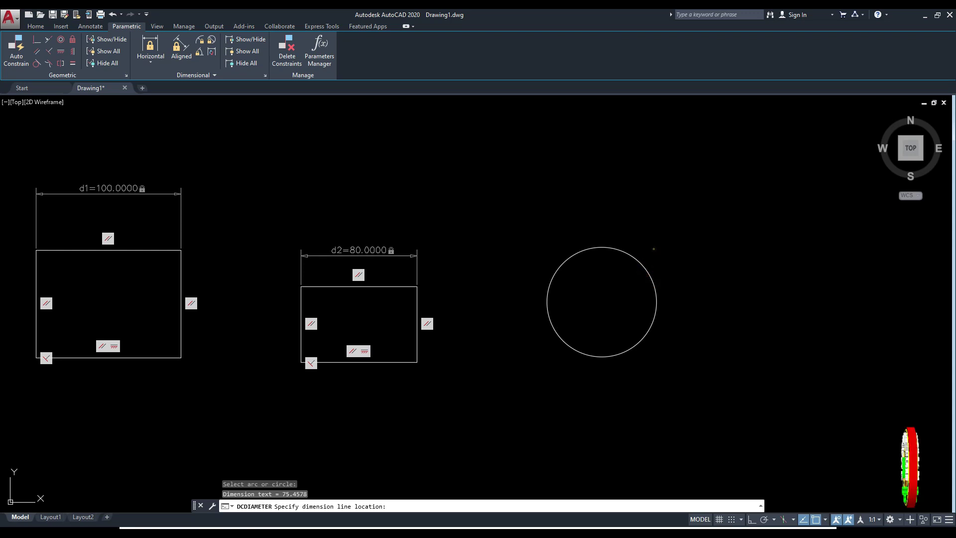
{"action": "left_click", "coordinate": [653, 248]}
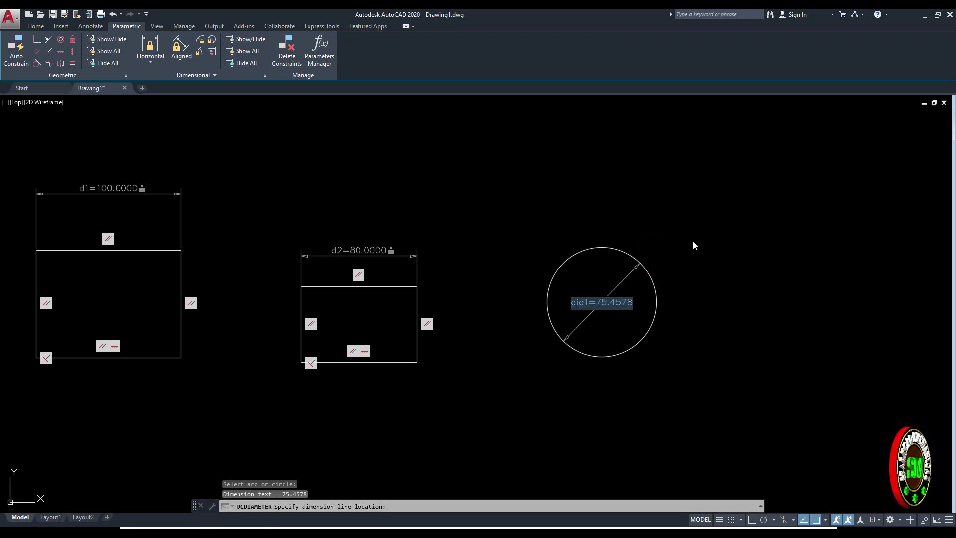
{"action": "key", "text": "Escape"}
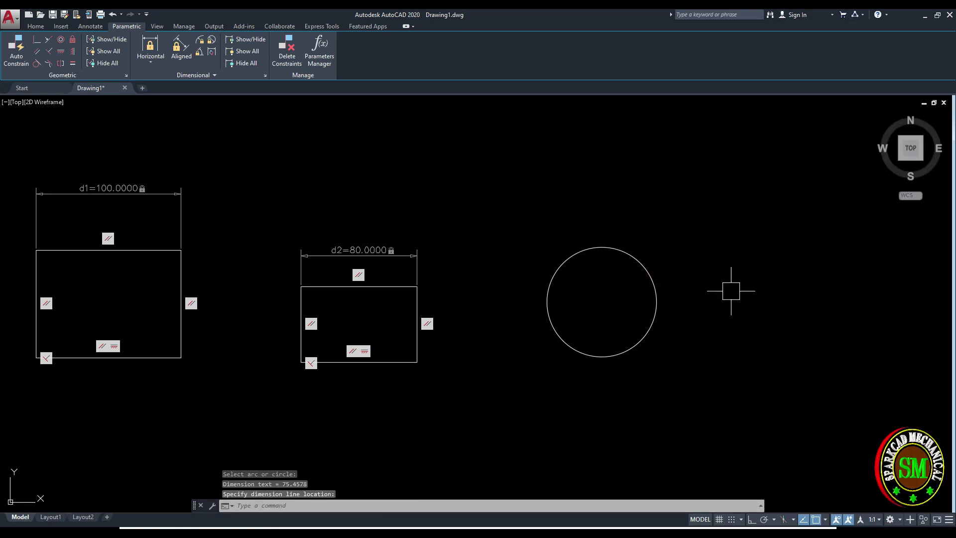
- Apply a diameter dimensional constraint to the circle, keeping its drawn size
{"action": "left_click", "coordinate": [211, 41]}
{"action": "left_click", "coordinate": [648, 278]}
{"action": "left_click", "coordinate": [663, 263]}
{"action": "key", "text": "Return"}
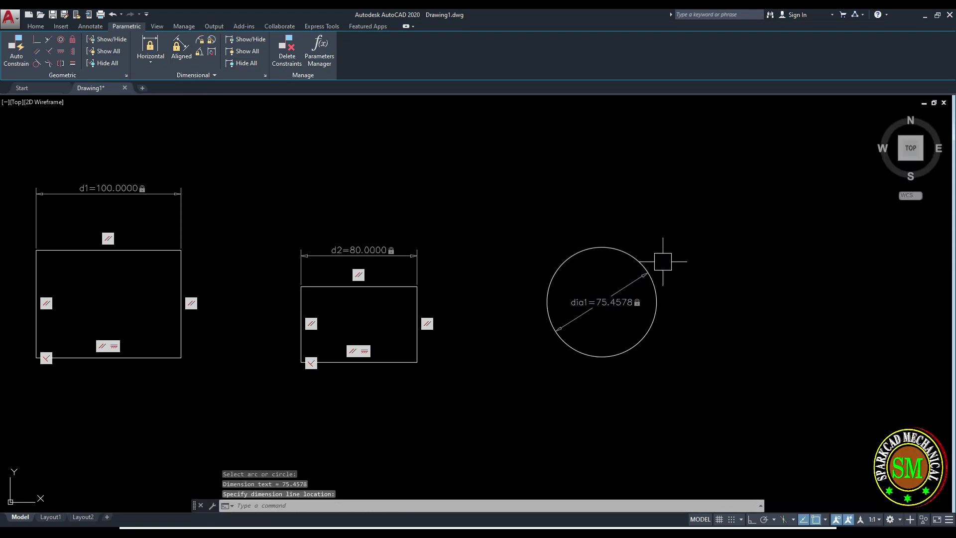
{"action": "middle_click_drag", "start_coordinate": [495, 229], "coordinate": [542, 236]}
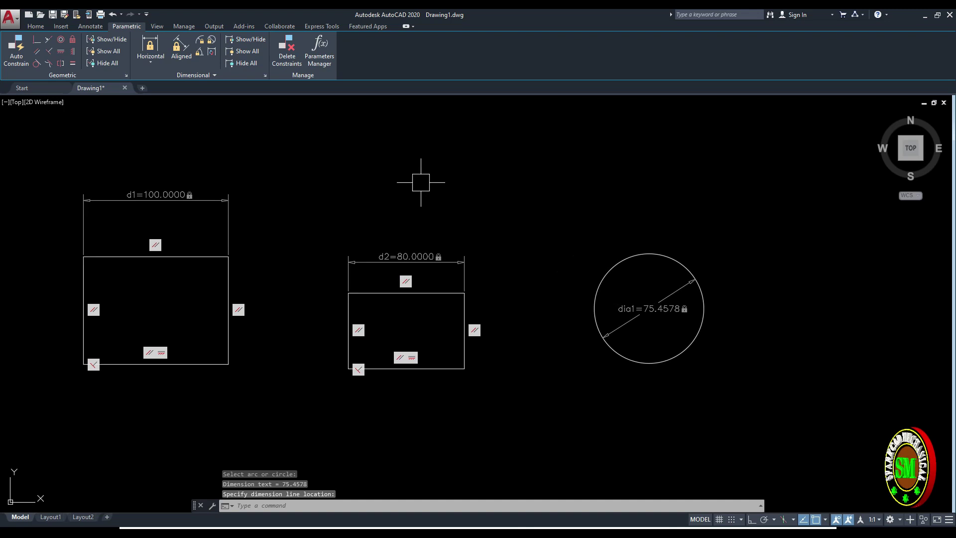
- Open the Parameters Manager, move it beside the first rectangle, enlarge it, and widen its Name and Expression columns
{"action": "left_click", "coordinate": [327, 49]}
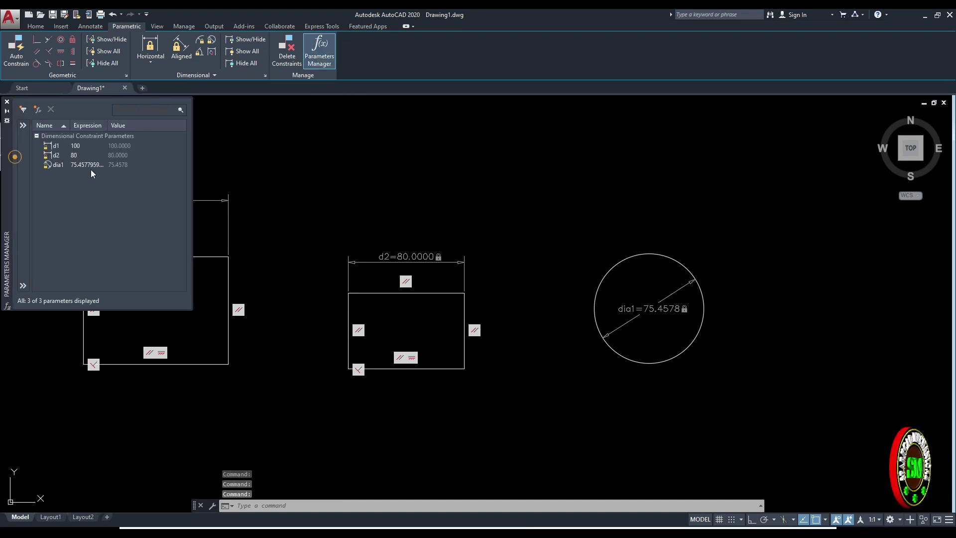
{"action": "left_click_drag", "start_coordinate": [6, 160], "coordinate": [408, 209]}
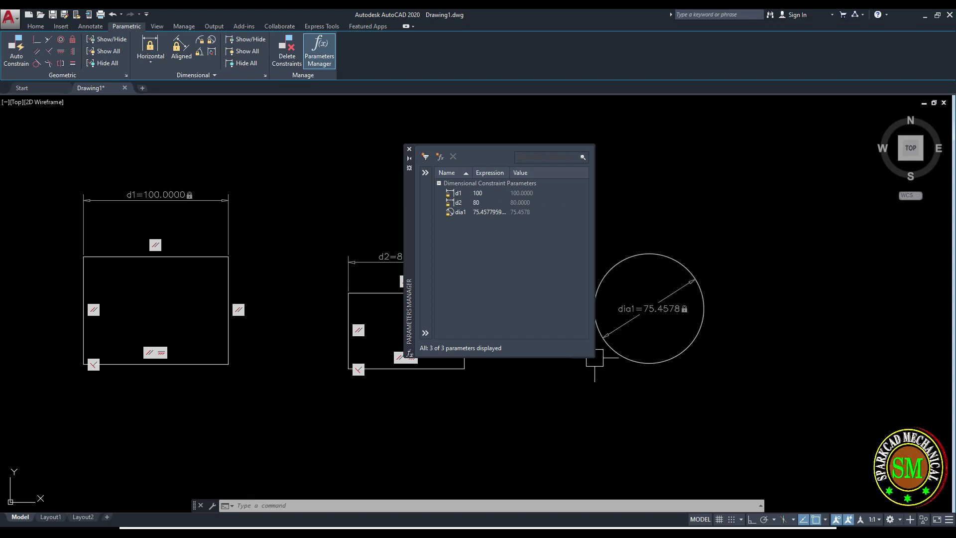
{"action": "left_click_drag", "start_coordinate": [594, 360], "coordinate": [777, 453]}
{"action": "left_click_drag", "start_coordinate": [508, 172], "coordinate": [557, 173]}
{"action": "left_click_drag", "start_coordinate": [477, 175], "coordinate": [515, 174]}
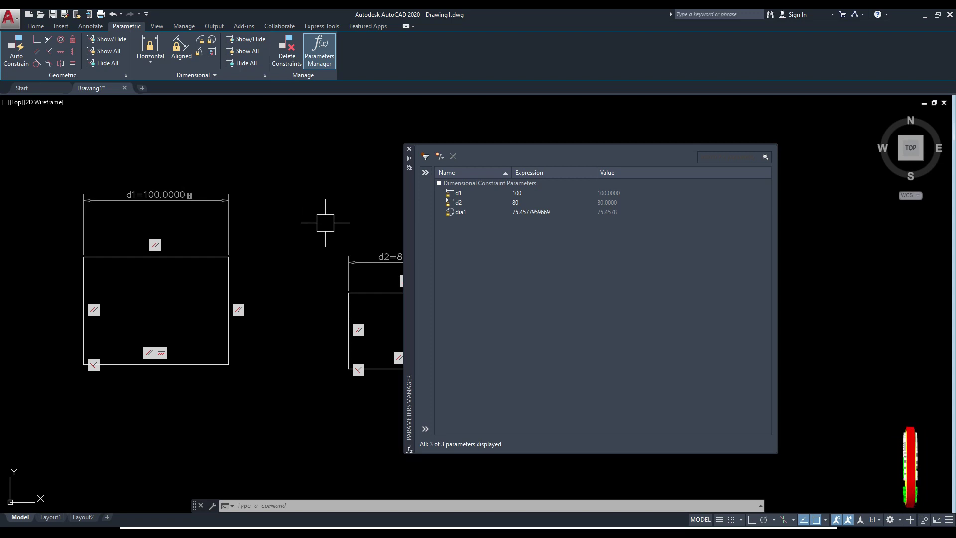
- Create a user parameter named DIA with the expression d1*d2
{"action": "scroll", "coordinate": [325, 223], "scroll_direction": "down", "scroll_amount": 4}
{"action": "mouse_move", "coordinate": [325, 223]}
{"action": "middle_mouse_down"}
{"action": "mouse_move", "coordinate": [264, 239]}
{"action": "mouse_move", "coordinate": [178, 240]}
{"action": "middle_mouse_up"}
{"action": "scroll", "coordinate": [316, 242], "scroll_direction": "up", "scroll_amount": 4}
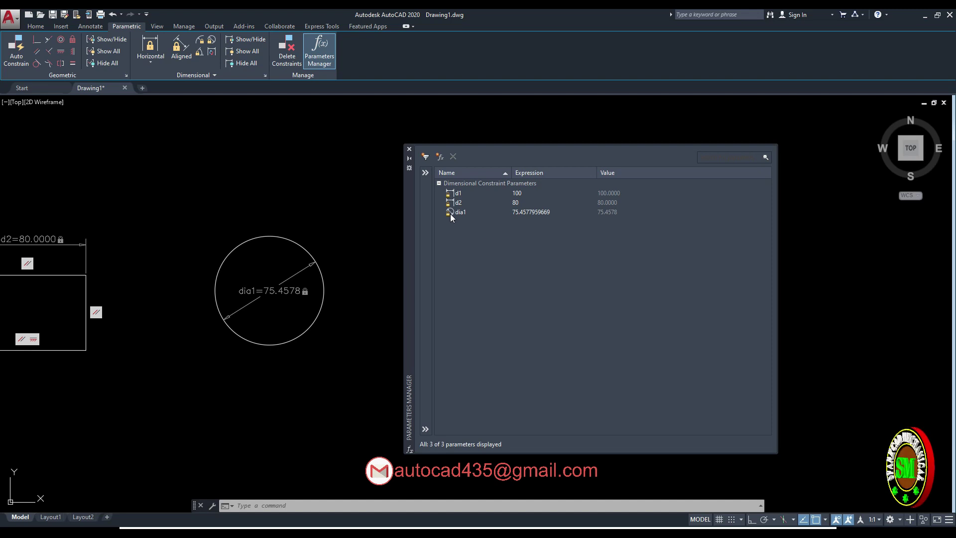
{"action": "left_click", "coordinate": [440, 157]}
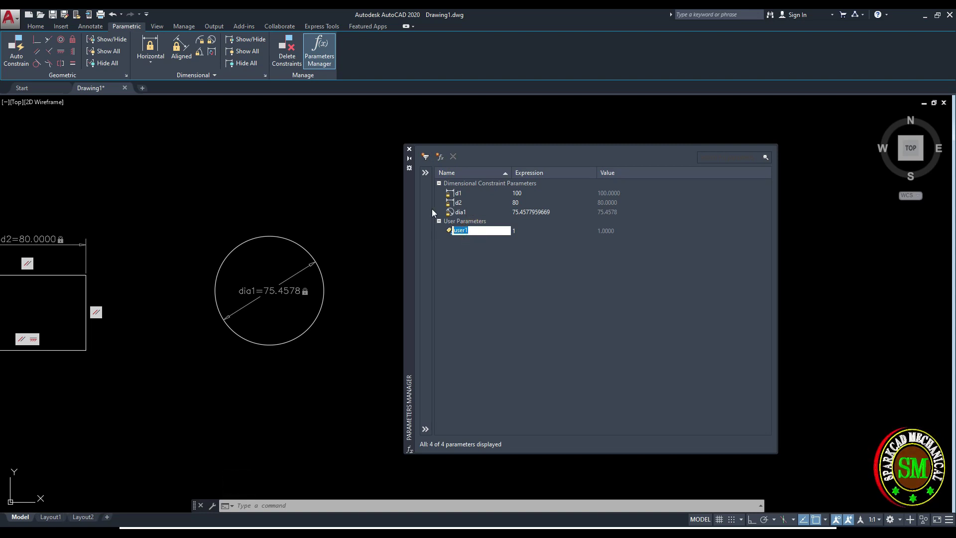
{"action": "key", "text": "BackSpace"}
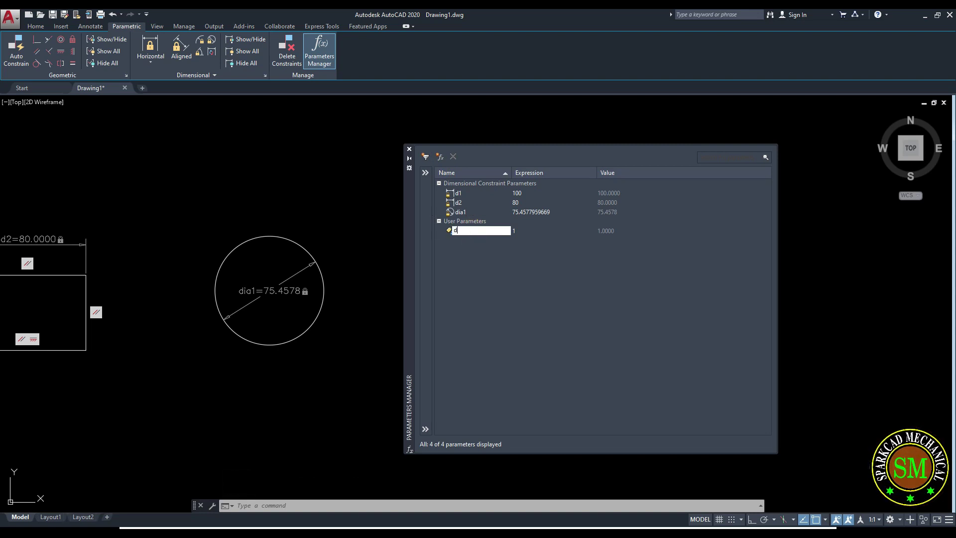
{"action": "left_click", "coordinate": [525, 277]}
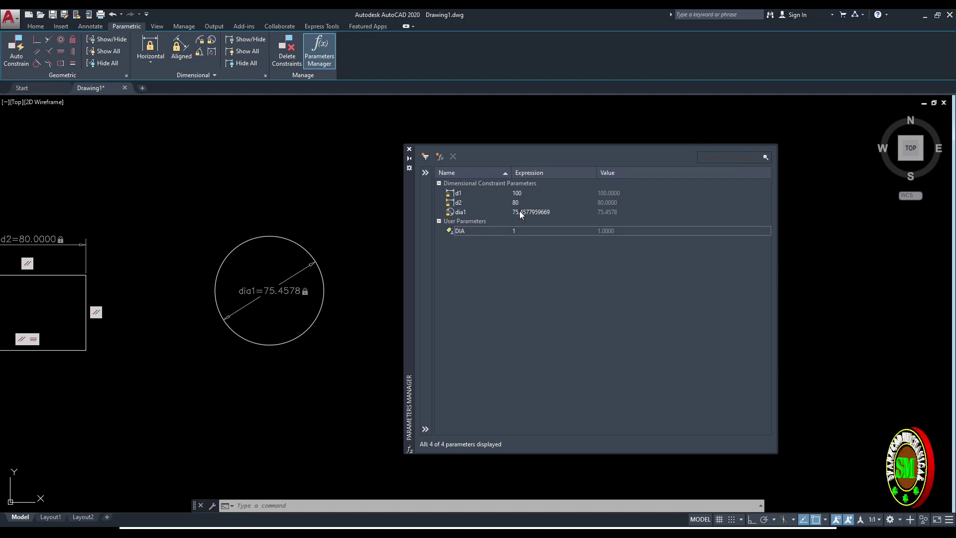
{"action": "double_click", "coordinate": [514, 232]}
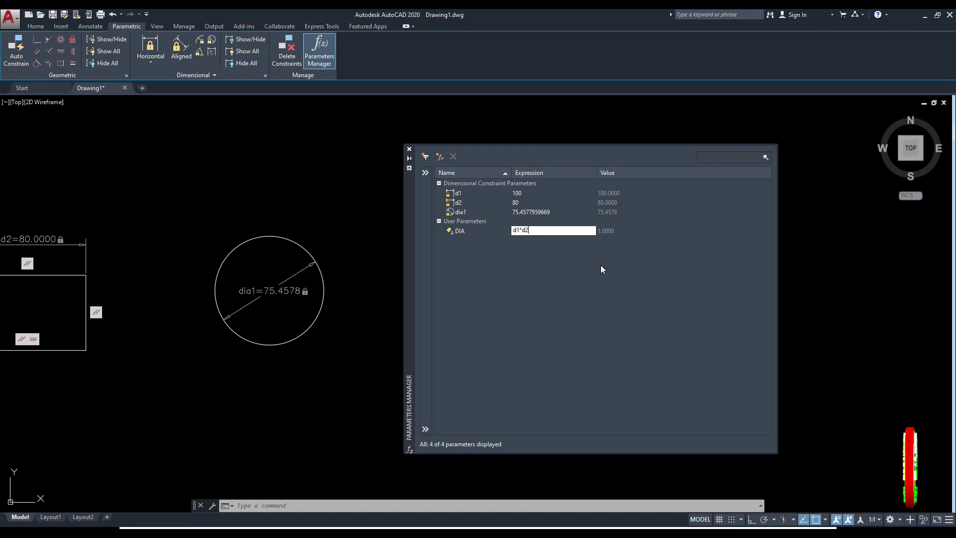
{"action": "key", "text": "Return"}
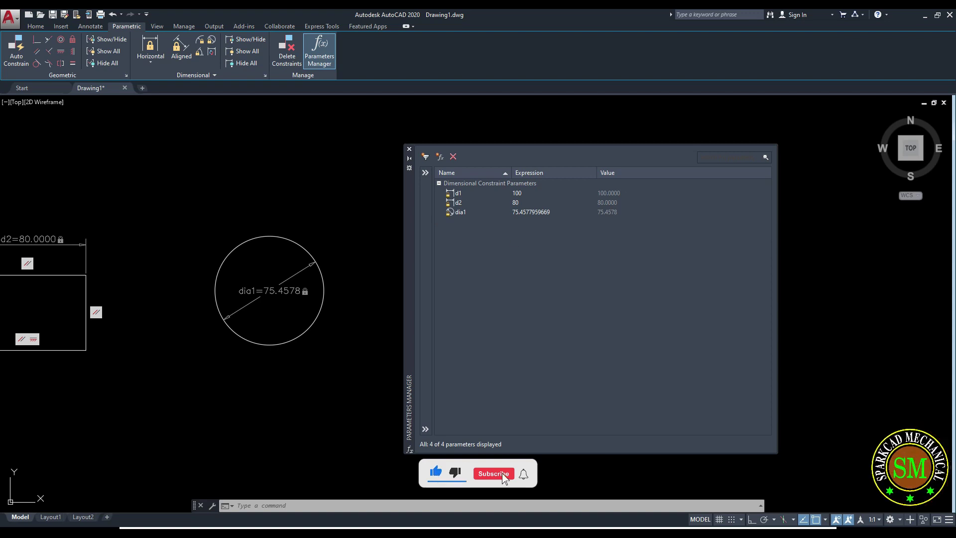
- Change the expression of the DIA user parameter to d1+d2
{"action": "scroll", "coordinate": [241, 121], "scroll_direction": "down", "scroll_amount": 2}
{"action": "middle_click_drag", "start_coordinate": [235, 193], "coordinate": [336, 249]}
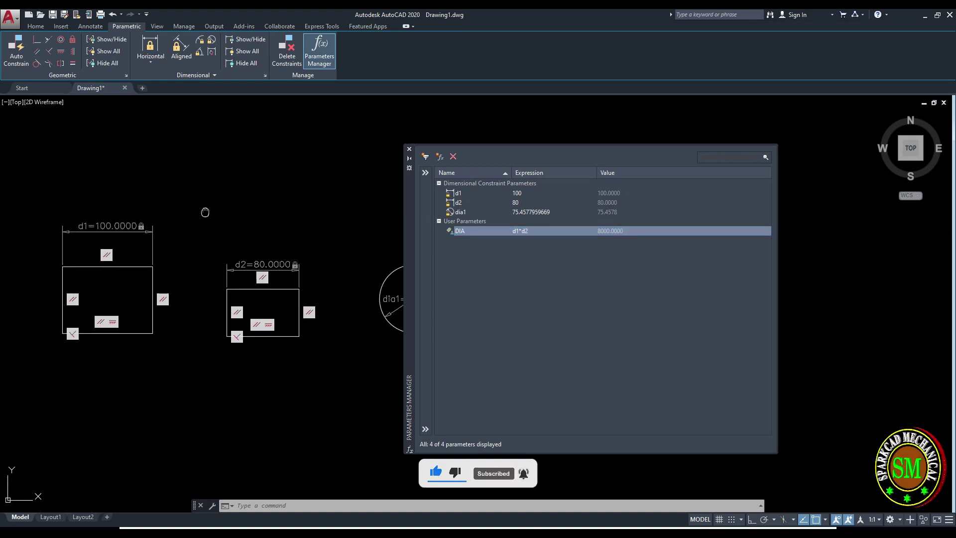
{"action": "middle_click_drag", "start_coordinate": [205, 213], "coordinate": [181, 197]}
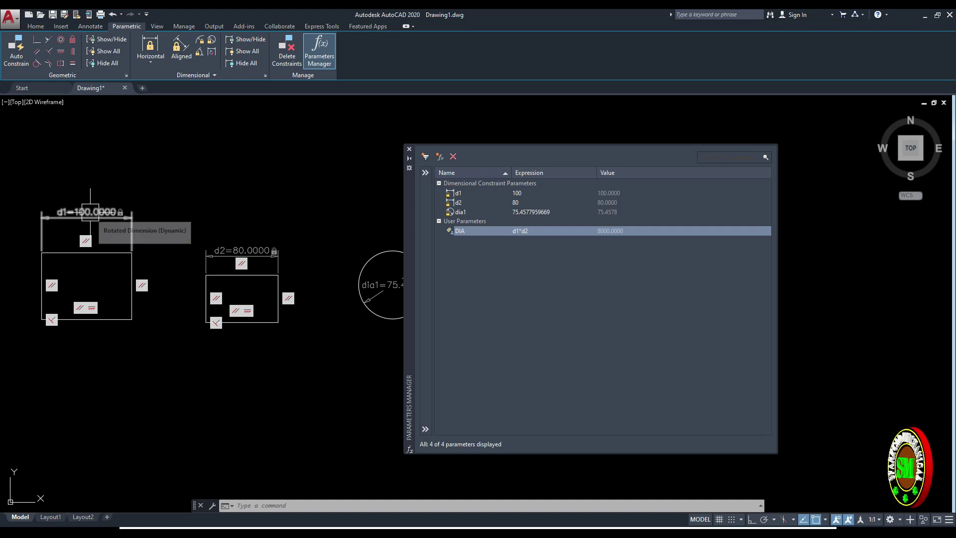
{"action": "double_click", "coordinate": [521, 231]}
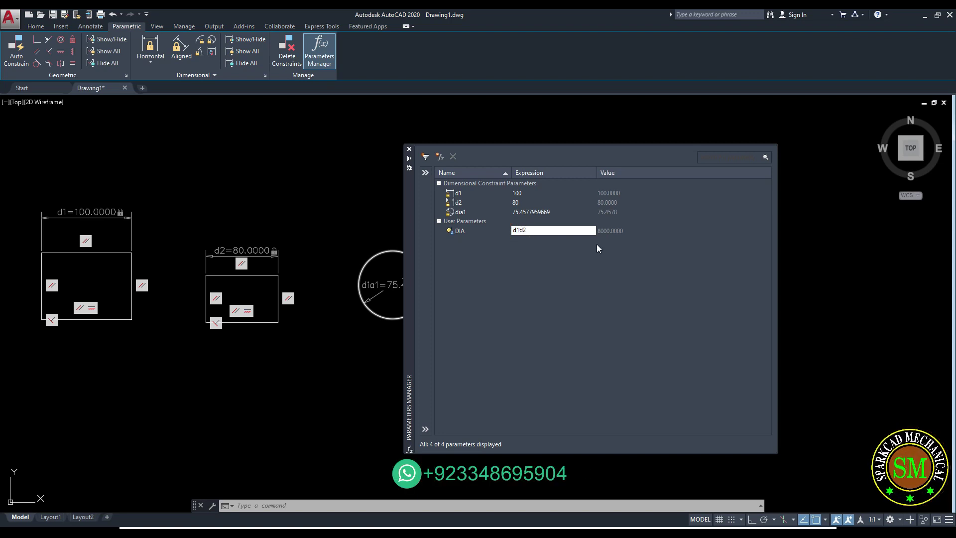
{"action": "type", "text": "+"}
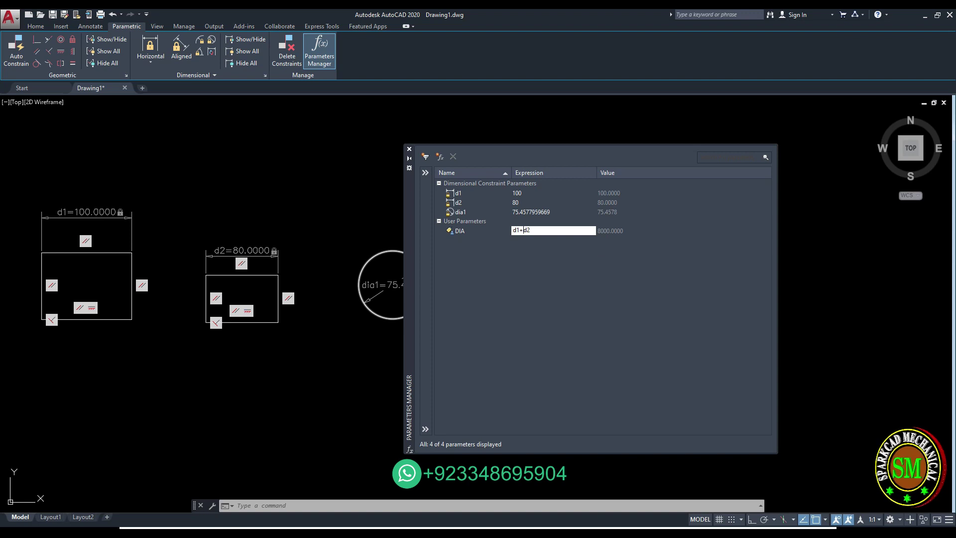
{"action": "key", "text": "Return"}
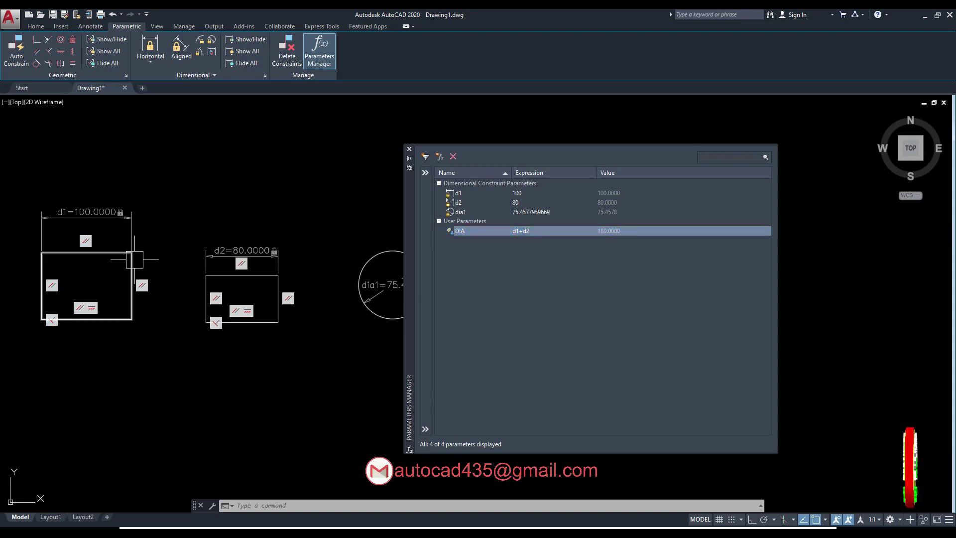
{"action": "middle_click_drag", "start_coordinate": [234, 216], "coordinate": [139, 220]}
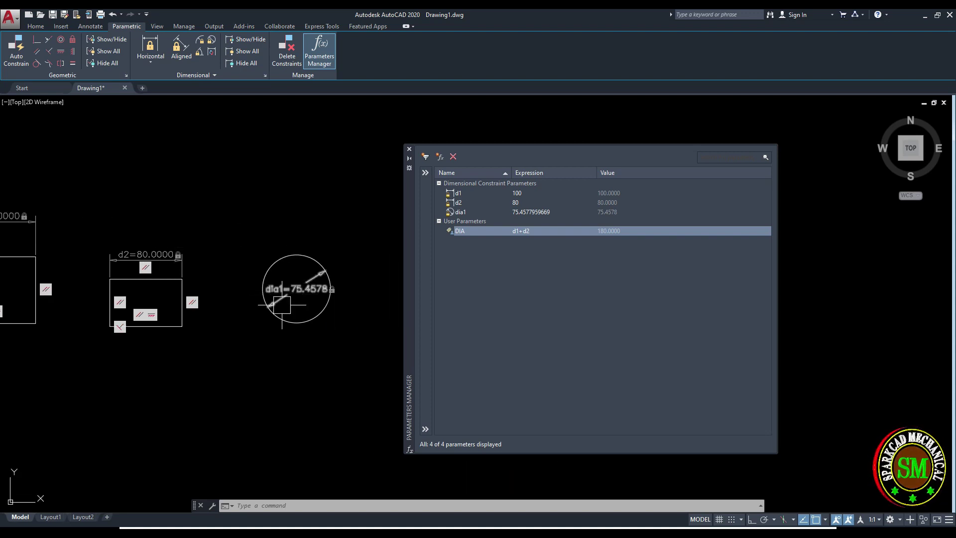
{"action": "scroll", "coordinate": [309, 288], "scroll_direction": "up", "scroll_amount": 3}
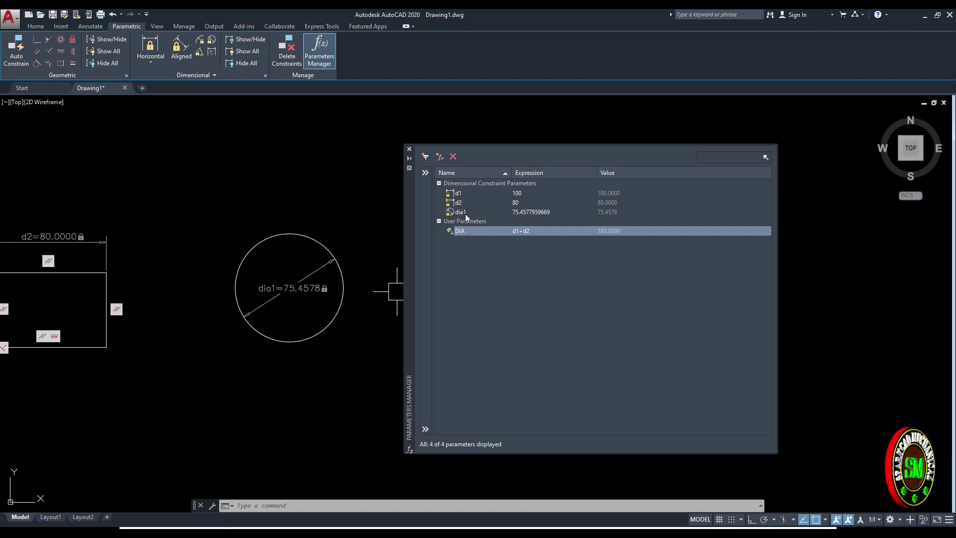
- Set the expression of the circle's diameter constraint dia1 to the user parameter DIA
{"action": "double_click", "coordinate": [530, 211]}
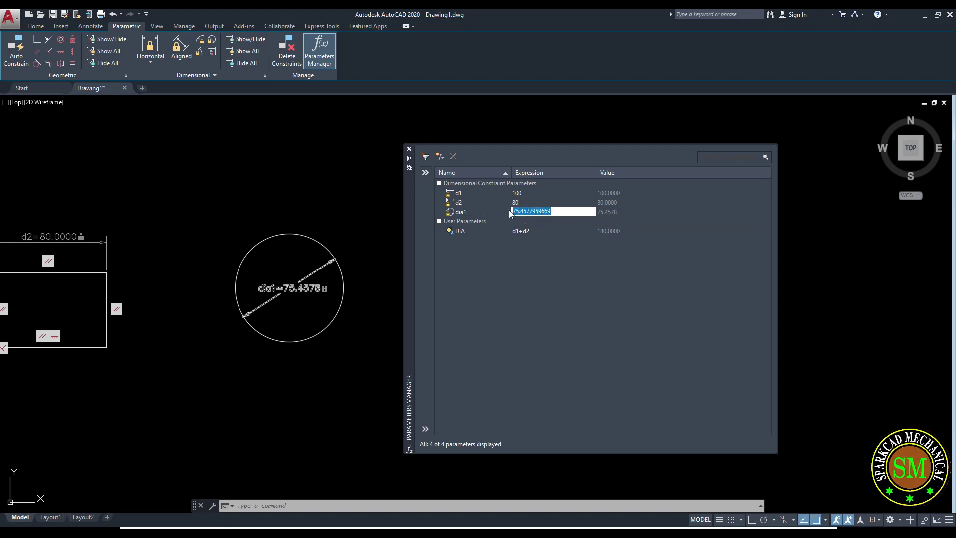
{"action": "type", "text": "di"}
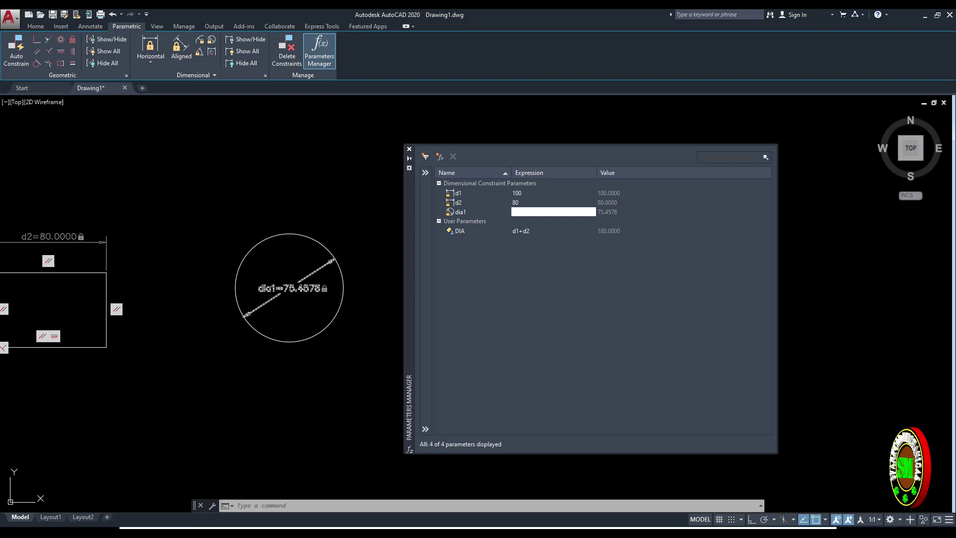
{"action": "type", "text": "A"}
{"action": "key", "text": "Return"}
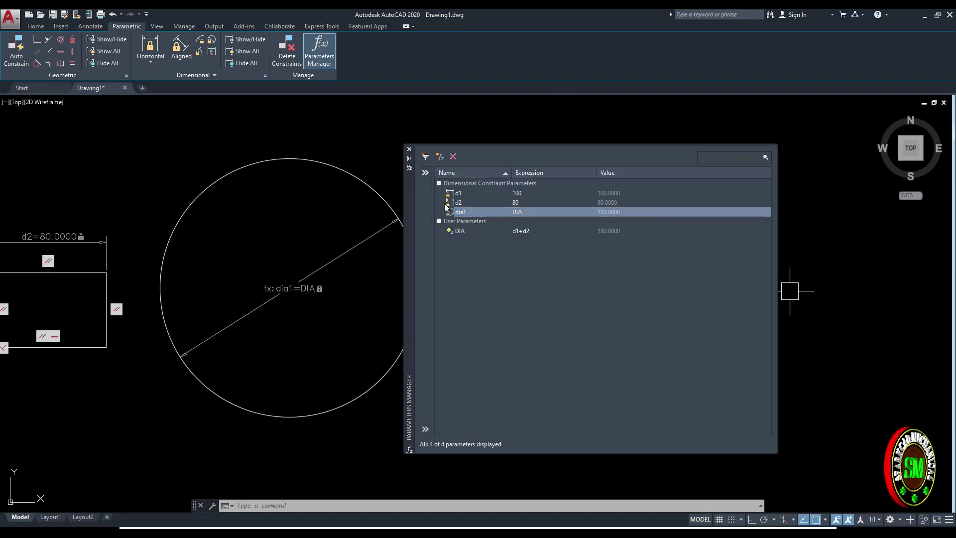
- Move the Parameters Manager clear of the circle, compare the circle with both rectangles, and close the palette
{"action": "left_click_drag", "start_coordinate": [411, 228], "coordinate": [525, 230]}
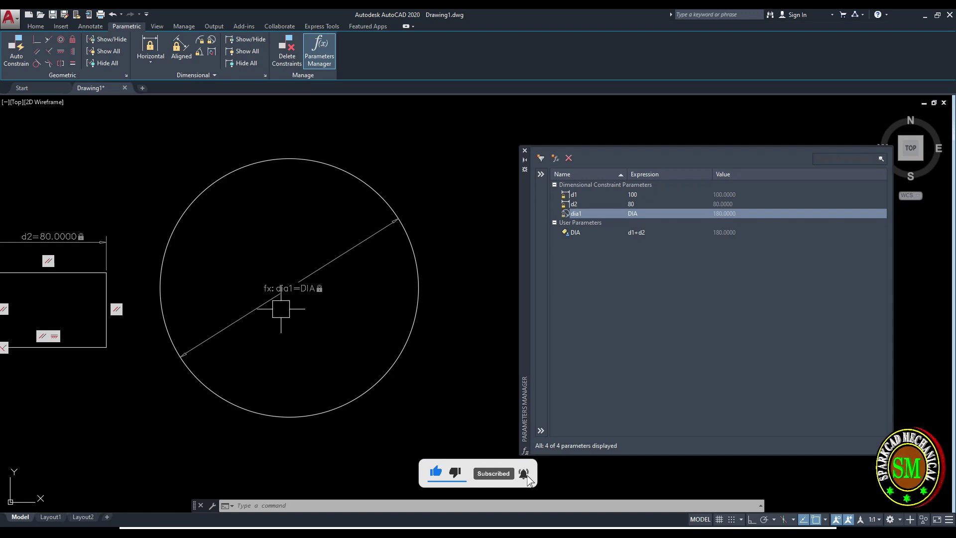
{"action": "scroll", "coordinate": [300, 294], "scroll_direction": "up", "scroll_amount": 5}
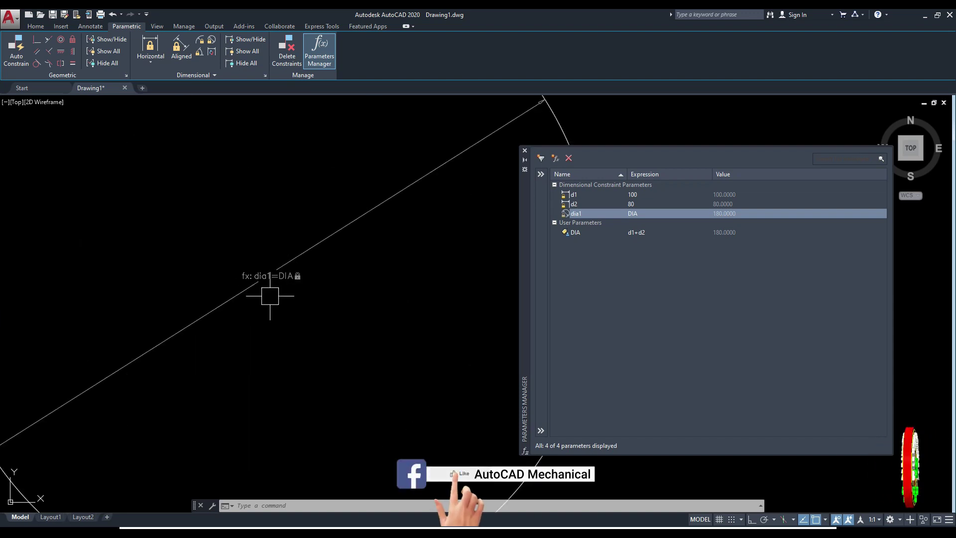
{"action": "scroll", "coordinate": [273, 284], "scroll_direction": "down", "scroll_amount": 4}
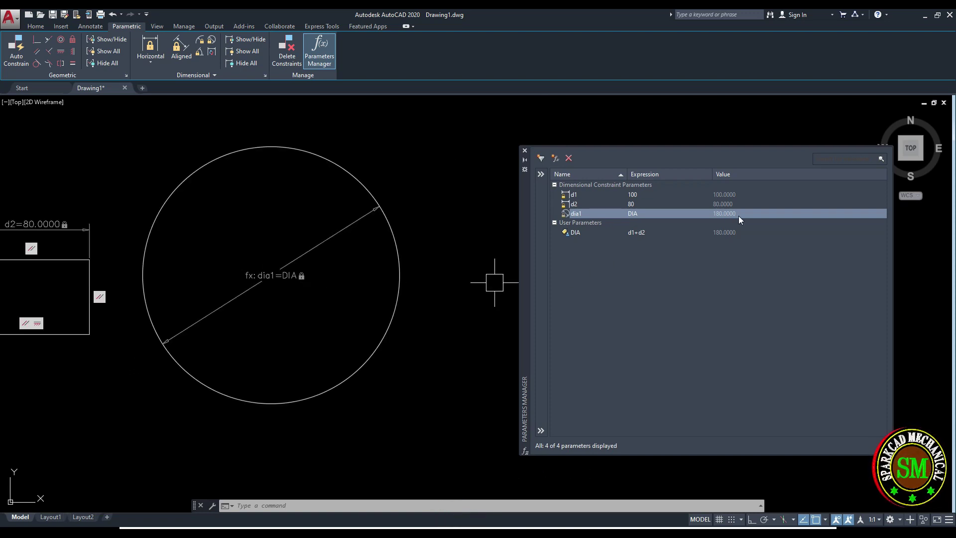
{"action": "scroll", "coordinate": [309, 269], "scroll_direction": "down", "scroll_amount": 4}
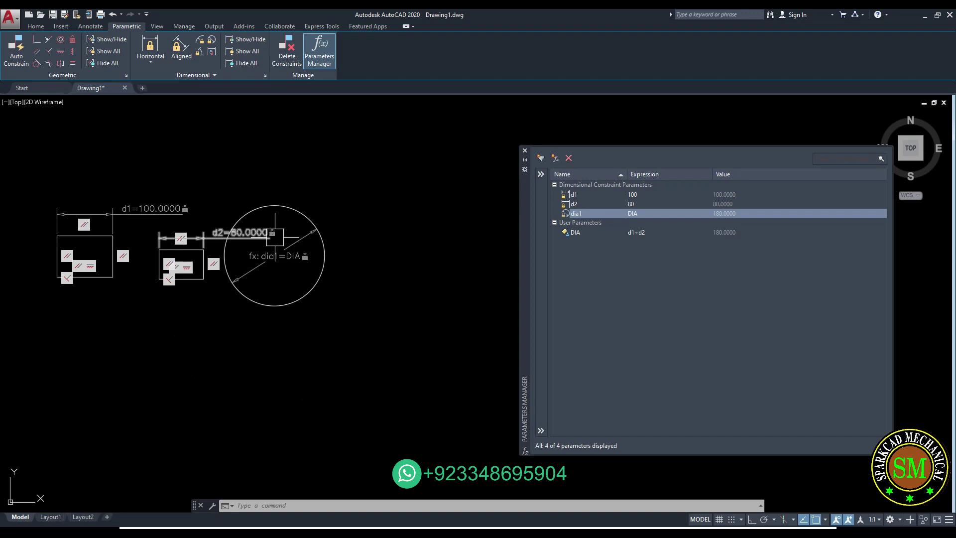
{"action": "scroll", "coordinate": [324, 241], "scroll_direction": "up", "scroll_amount": 4}
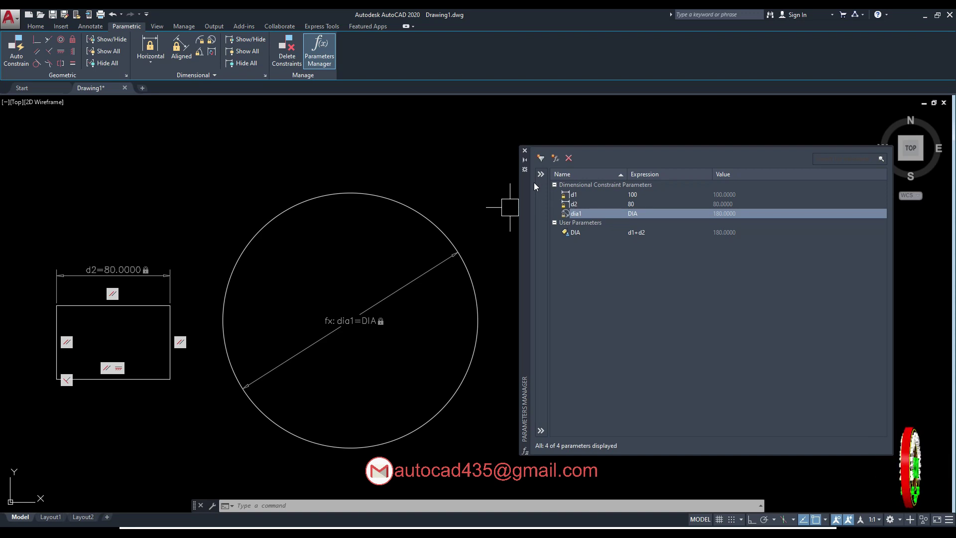
{"action": "scroll", "coordinate": [354, 207], "scroll_direction": "down", "scroll_amount": 4}
{"action": "mouse_move", "coordinate": [299, 234]}
{"action": "middle_mouse_down"}
{"action": "mouse_move", "coordinate": [308, 218]}
{"action": "mouse_move", "coordinate": [310, 306]}
{"action": "middle_mouse_up"}
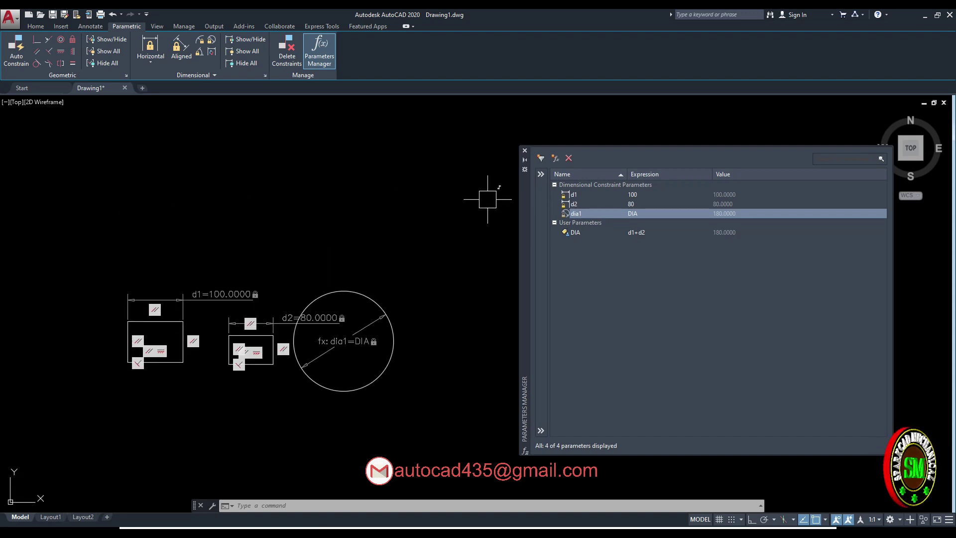
{"action": "left_click", "coordinate": [525, 151]}
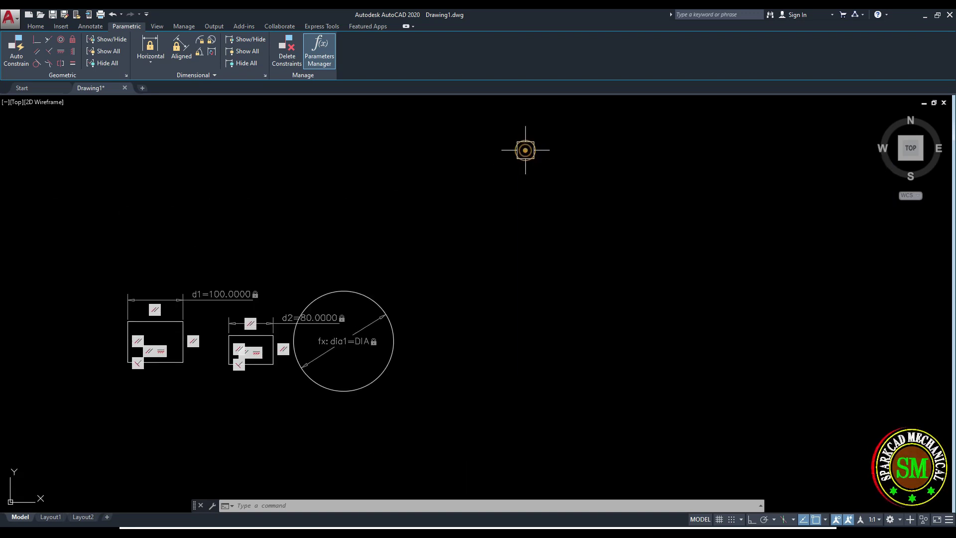
{"action": "middle_click_drag", "start_coordinate": [285, 296], "coordinate": [487, 305]}
{"action": "scroll", "coordinate": [438, 310], "scroll_direction": "up", "scroll_amount": 4}
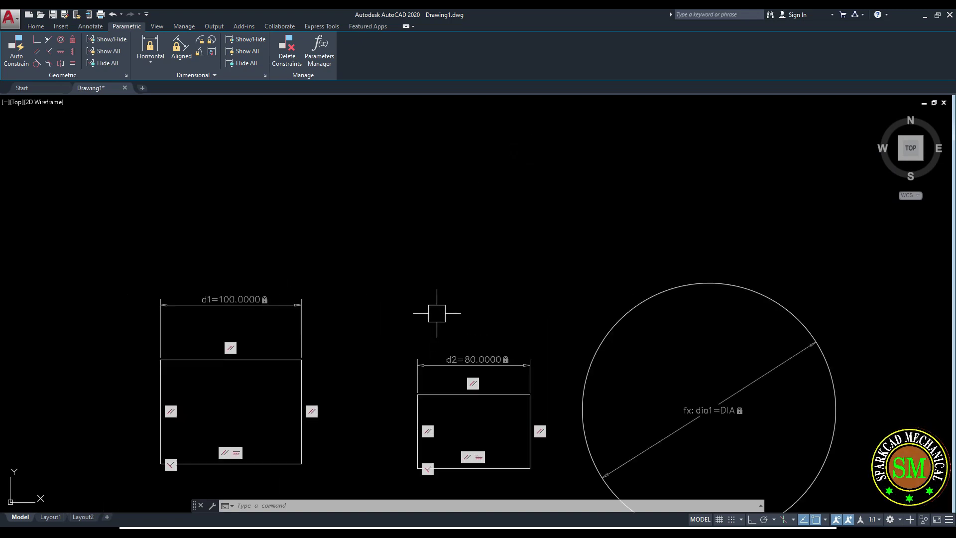
{"action": "left_click", "coordinate": [216, 76]}
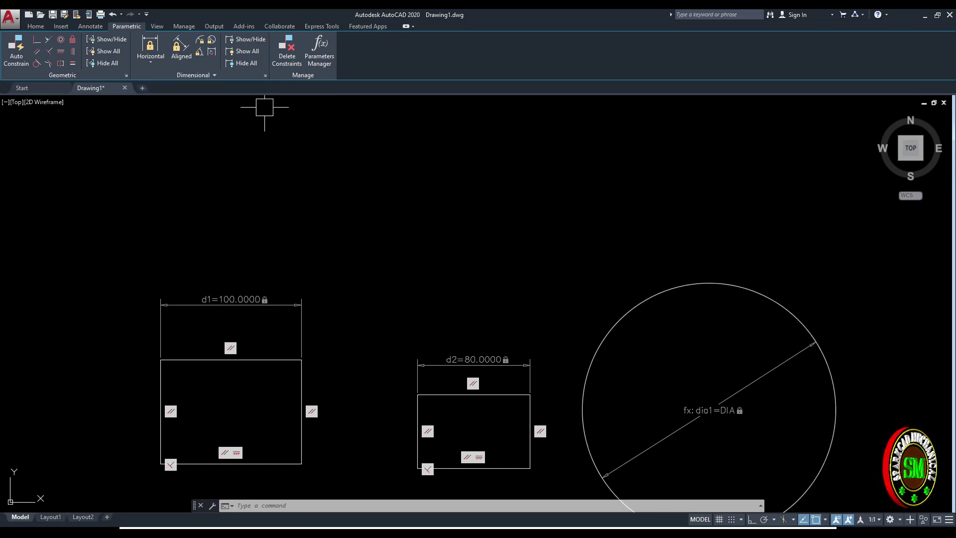
{"action": "left_click", "coordinate": [337, 188]}
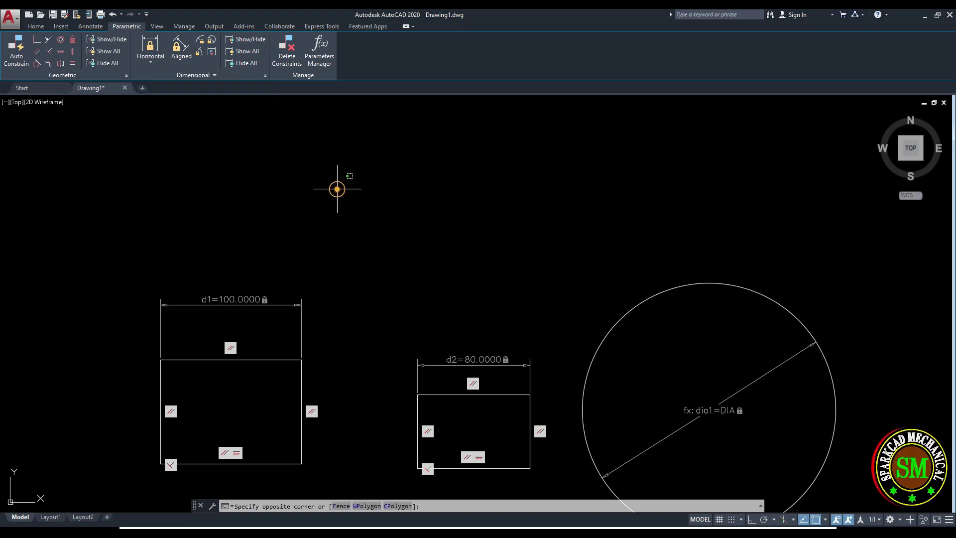
{"action": "left_click", "coordinate": [413, 186]}
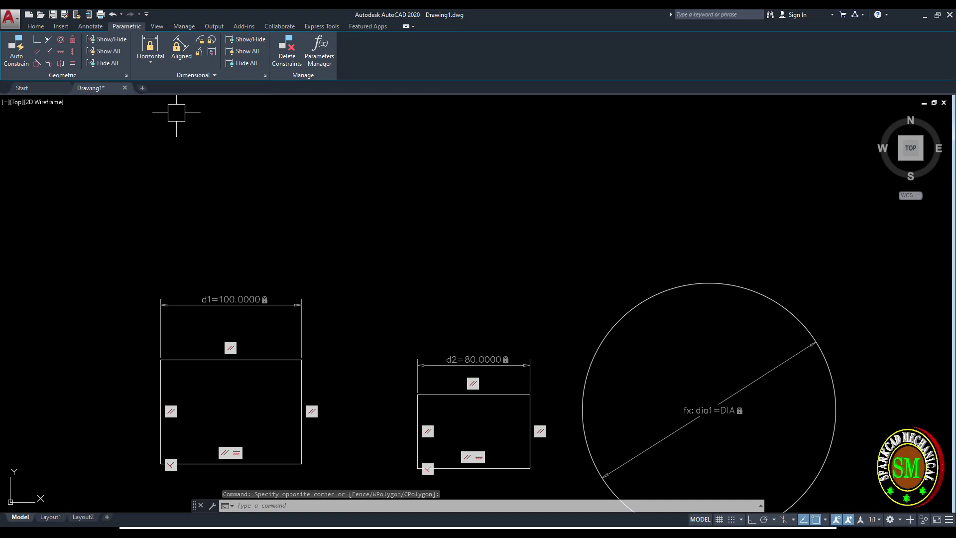
{"action": "left_click", "coordinate": [214, 73]}
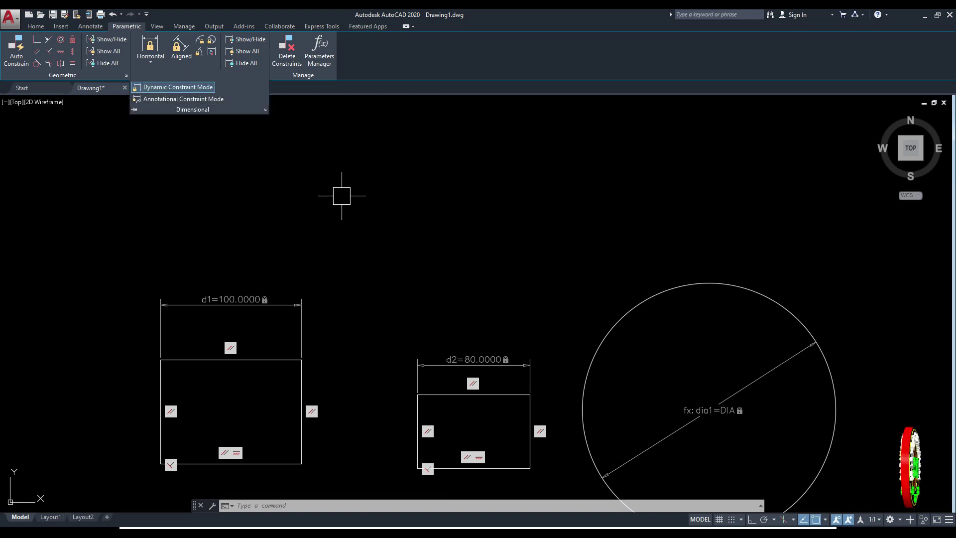
{"action": "scroll", "coordinate": [341, 195], "scroll_direction": "down", "scroll_amount": 2}
{"action": "left_click", "coordinate": [580, 207]}
{"action": "key", "text": "Escape"}
- Erase both rectangles, the circle and all their constraints from the drawing
{"action": "left_click", "coordinate": [757, 192]}
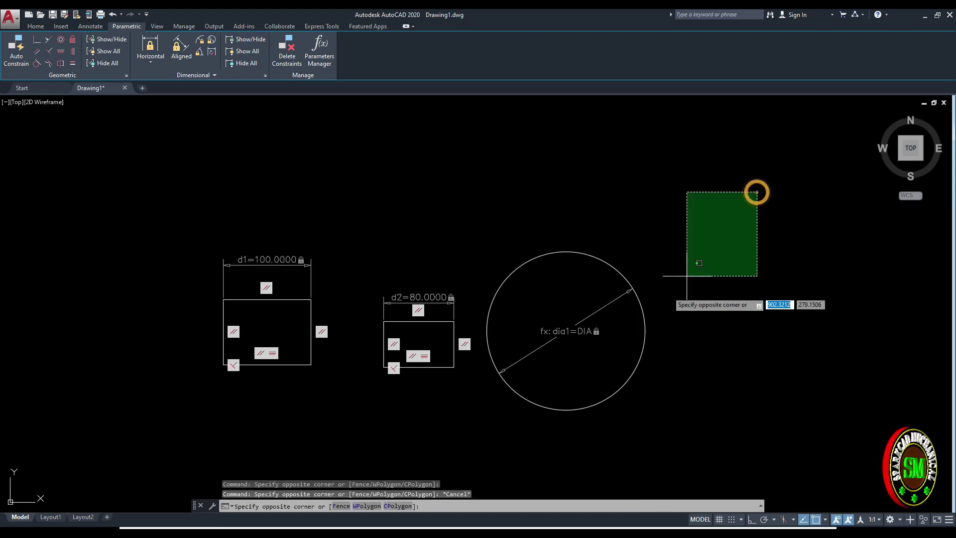
{"action": "left_click", "coordinate": [154, 451]}
{"action": "key", "text": "Delete"}
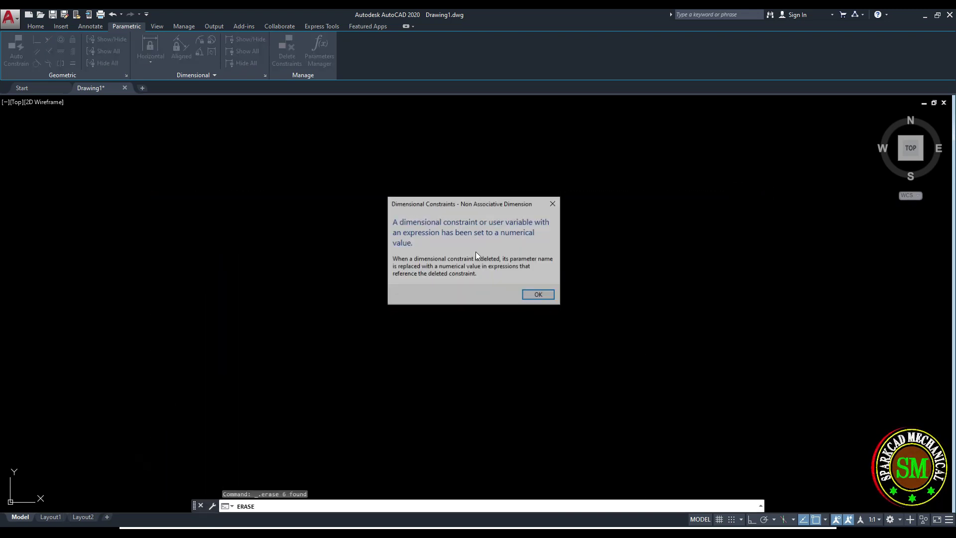
{"action": "left_click", "coordinate": [544, 297]}
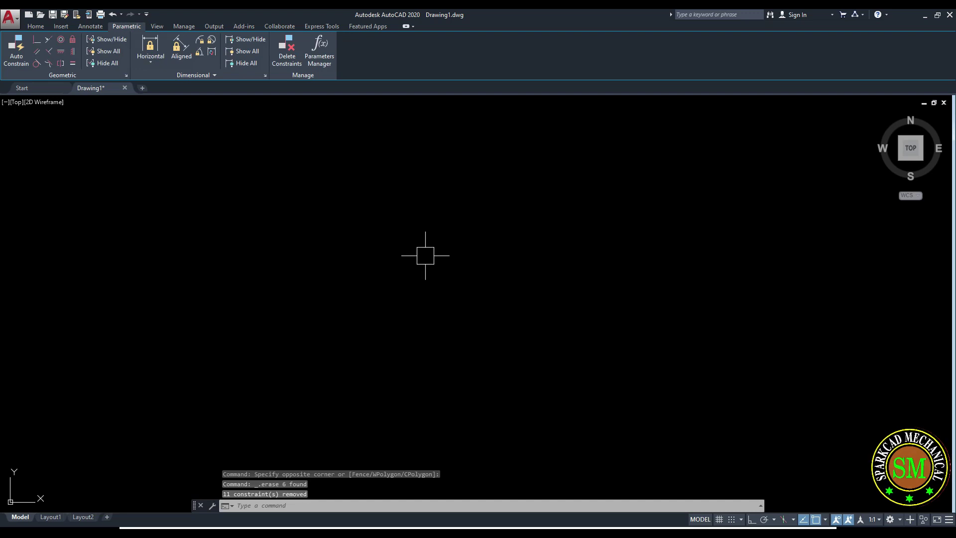
- Draw a rectangle about 190 units wide in the empty drawing area
{"action": "type", "text": "REC"}
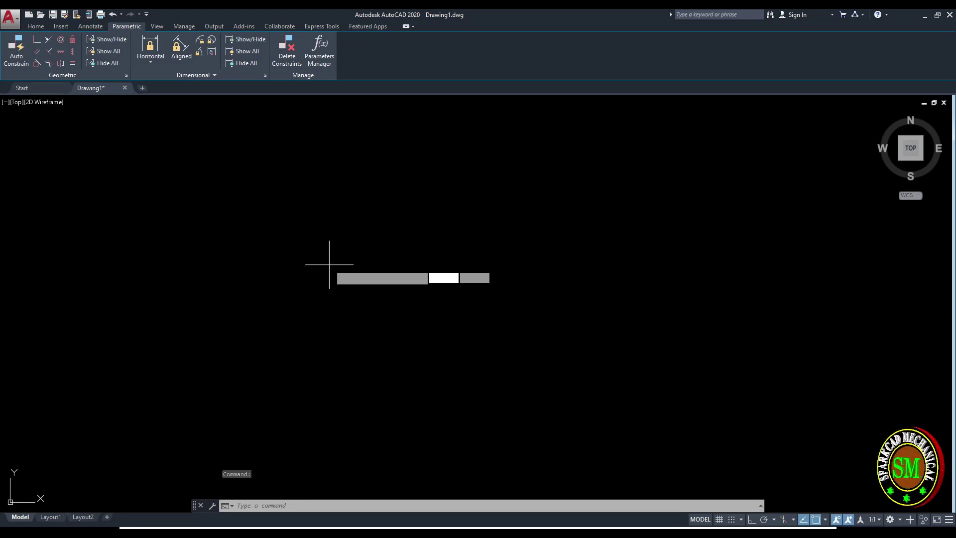
{"action": "key", "text": "Return"}
{"action": "left_click", "coordinate": [278, 253]}
{"action": "left_click", "coordinate": [444, 348]}
{"action": "middle_click_drag", "start_coordinate": [504, 283], "coordinate": [468, 287]}
- In Dynamic Constraint Mode, apply a horizontal dimensional constraint above the rectangle's upper edge, keeping its drawn width
{"action": "left_click", "coordinate": [232, 79]}
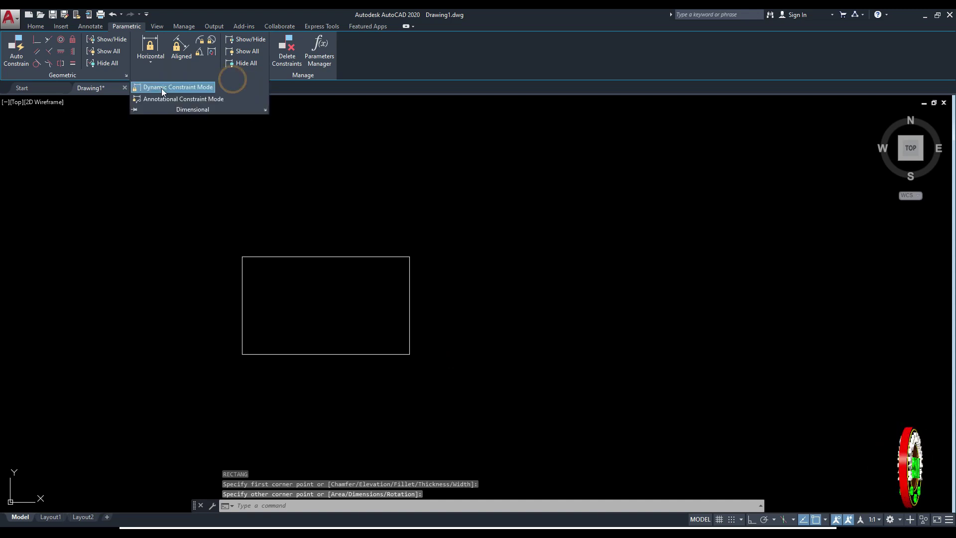
{"action": "left_click", "coordinate": [189, 86]}
{"action": "key", "text": "Escape"}
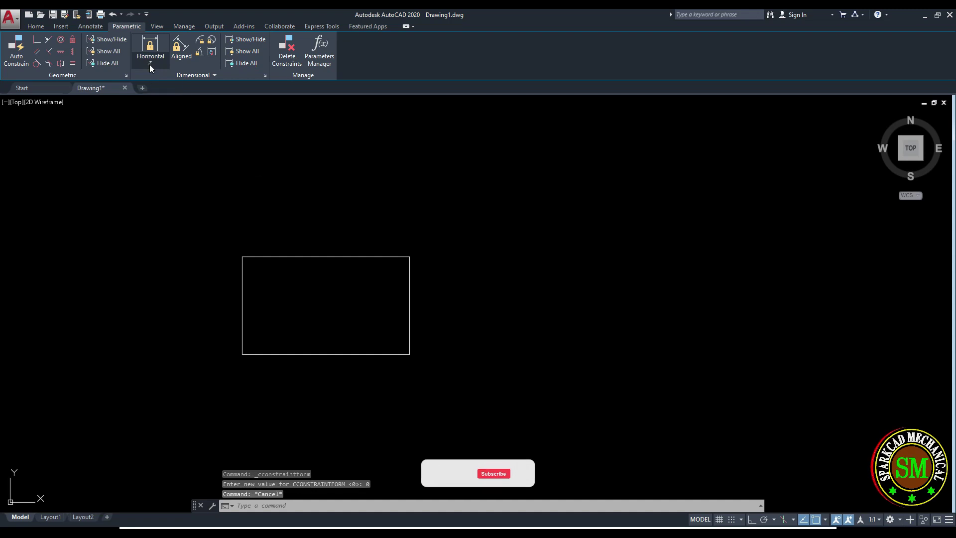
{"action": "left_click", "coordinate": [149, 62]}
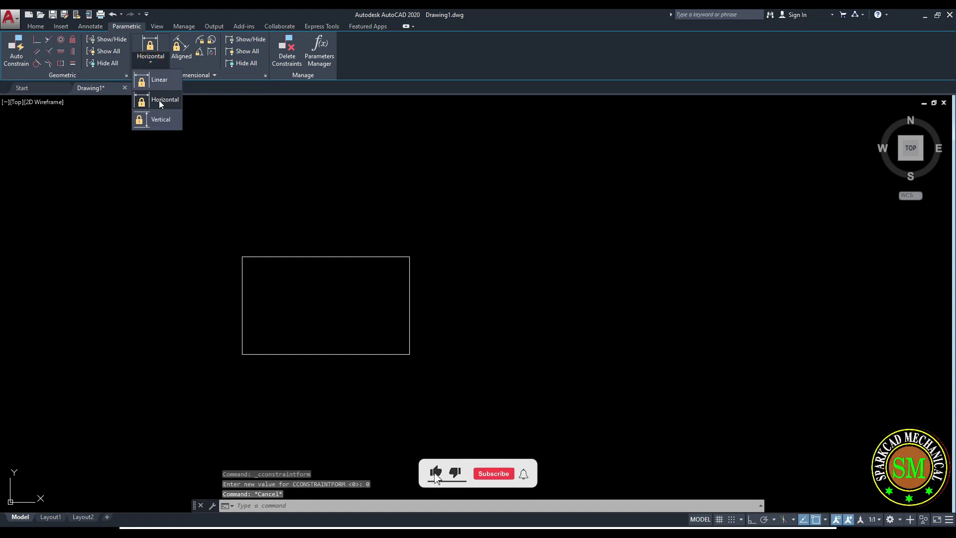
{"action": "left_click", "coordinate": [159, 101]}
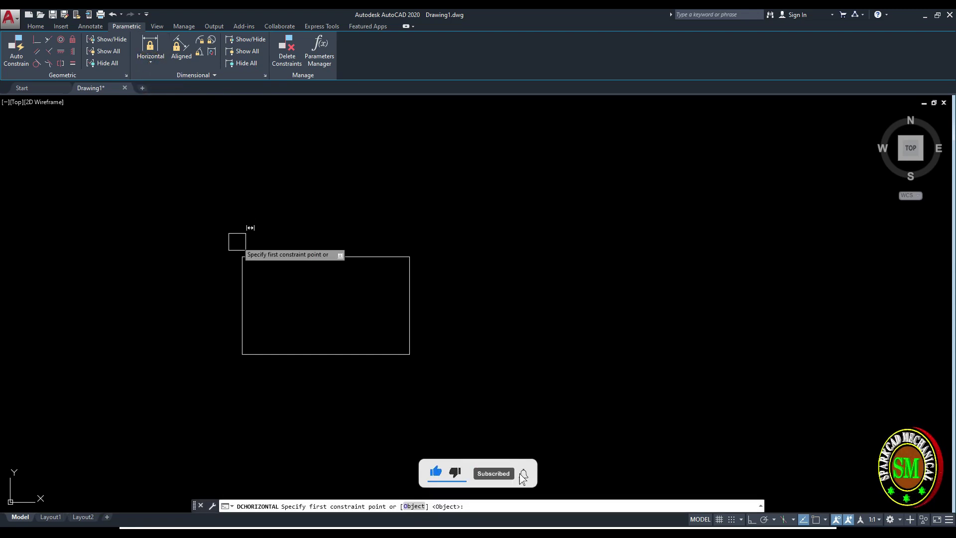
{"action": "left_click", "coordinate": [243, 257]}
{"action": "left_click", "coordinate": [409, 256]}
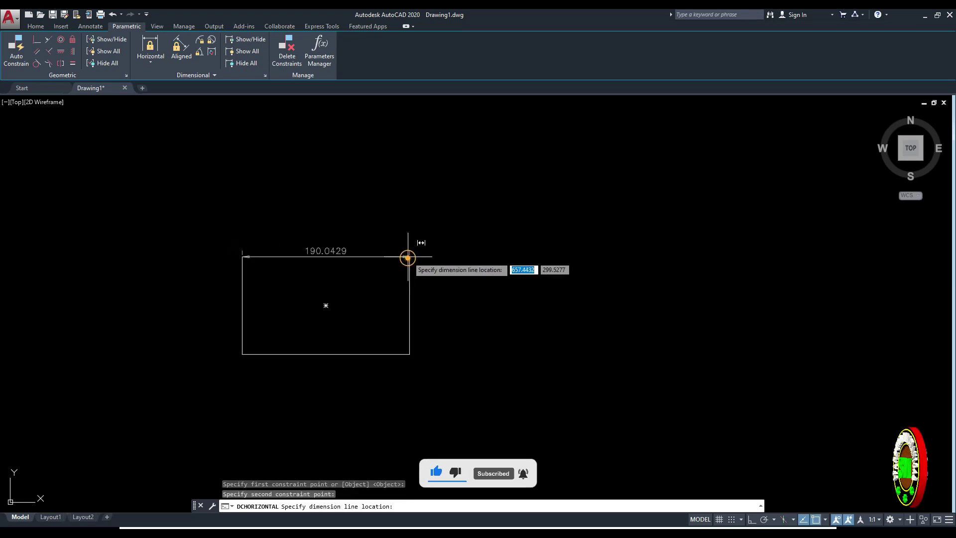
{"action": "left_click", "coordinate": [339, 219]}
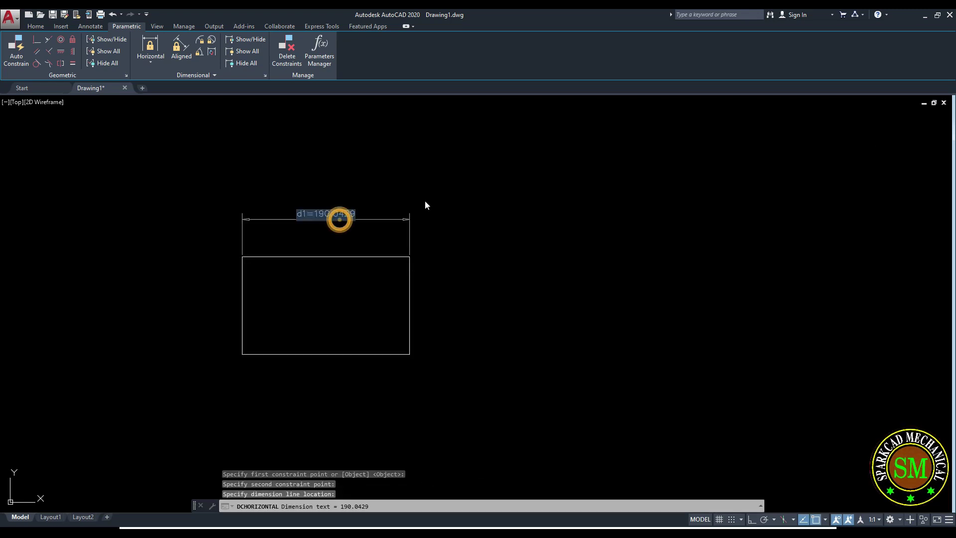
{"action": "left_click", "coordinate": [462, 221]}
{"action": "middle_click_drag", "start_coordinate": [447, 219], "coordinate": [402, 247]}
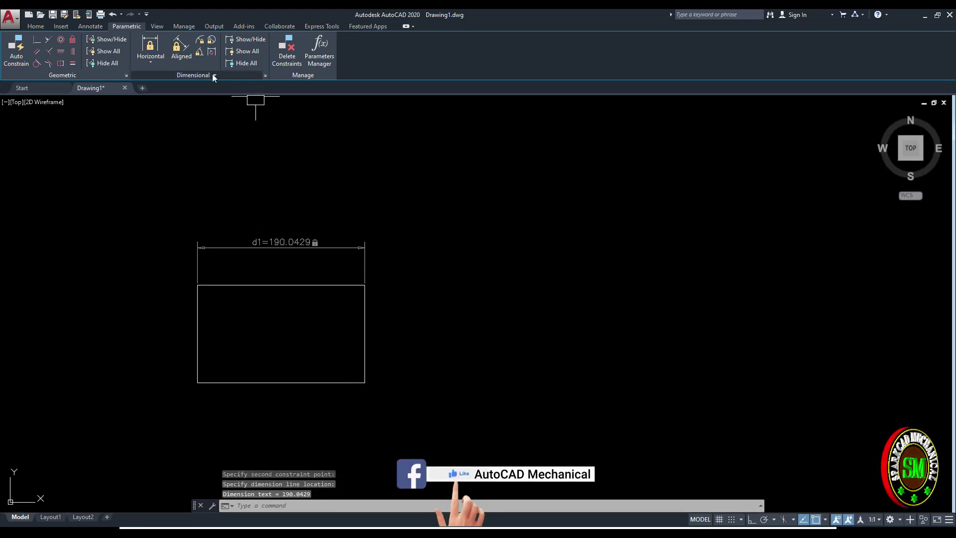
- Copy the rectangle to the right of the original and delete the dimensional constraint on the copy
{"action": "type", "text": "co"}
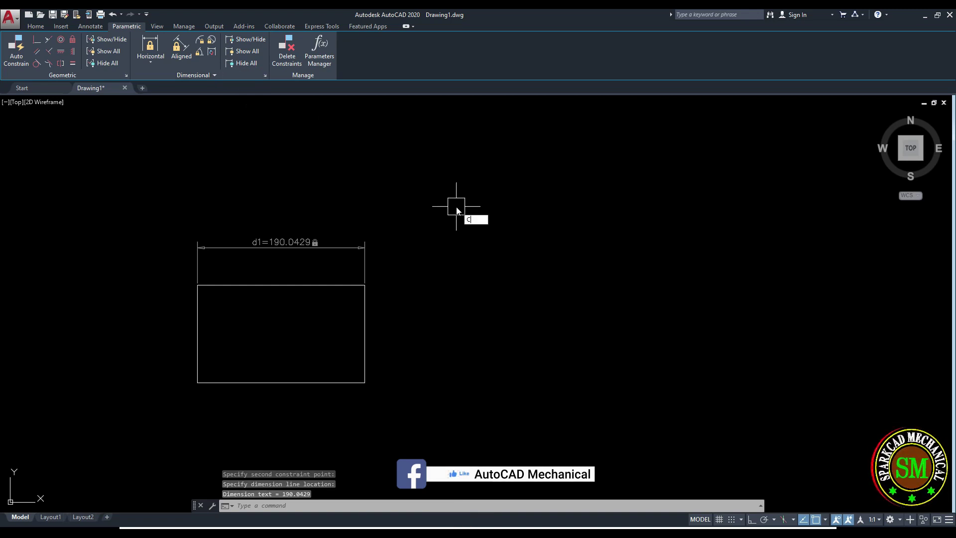
{"action": "key", "text": "Return"}
{"action": "left_click", "coordinate": [369, 318]}
{"action": "key", "text": "Return"}
{"action": "left_click", "coordinate": [458, 337]}
{"action": "left_click", "coordinate": [741, 339]}
{"action": "key", "text": "Escape"}
{"action": "left_click", "coordinate": [559, 240]}
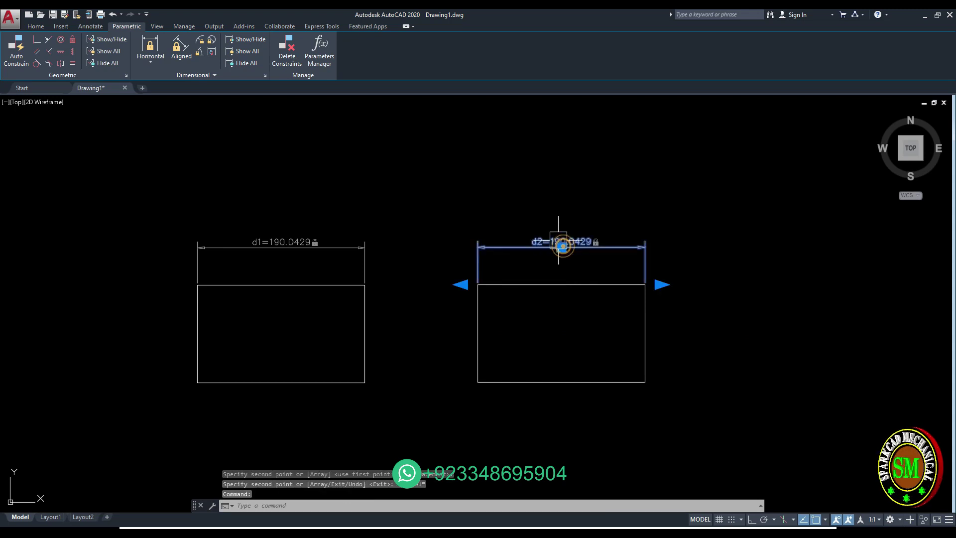
{"action": "key", "text": "Delete"}
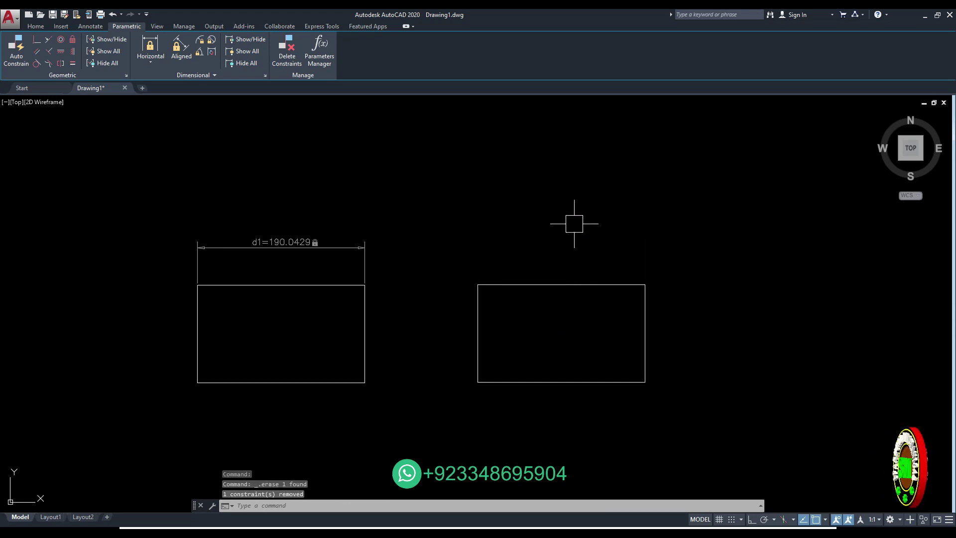
- In Annotational Constraint Mode, apply a horizontal dimensional constraint above the copied rectangle's upper edge, keeping its drawn width
{"action": "middle_click_drag", "start_coordinate": [559, 215], "coordinate": [515, 219]}
{"action": "left_click", "coordinate": [228, 76]}
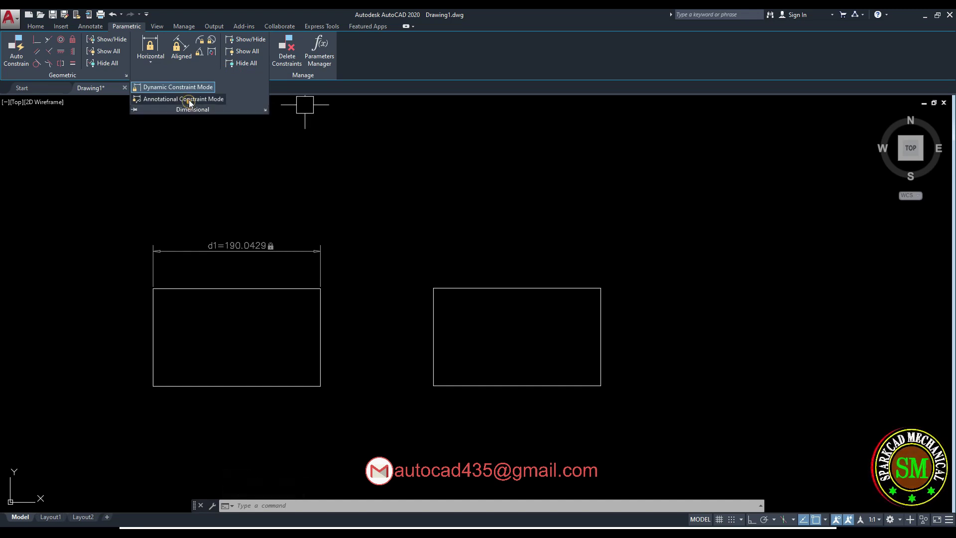
{"action": "left_click", "coordinate": [150, 46]}
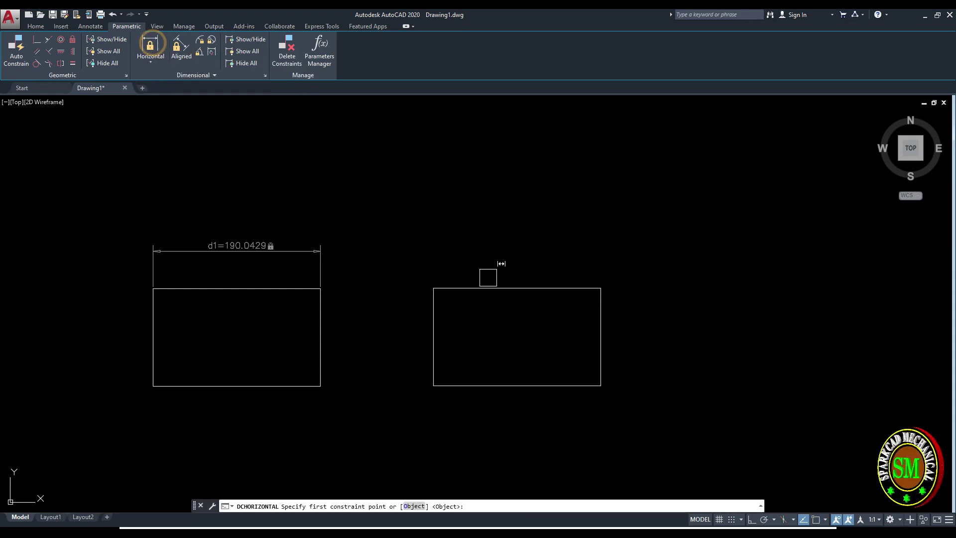
{"action": "left_click", "coordinate": [434, 288]}
{"action": "left_click", "coordinate": [600, 288]}
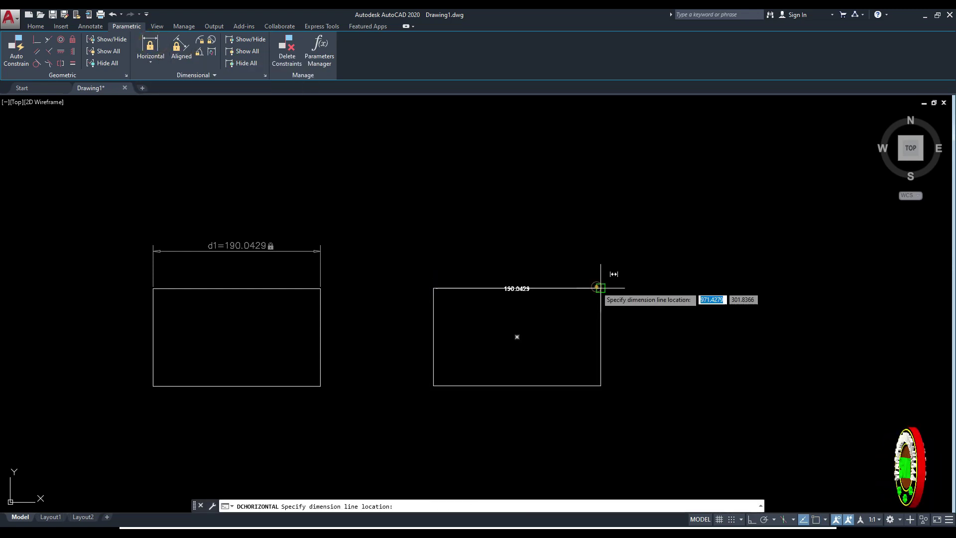
{"action": "left_click", "coordinate": [528, 253]}
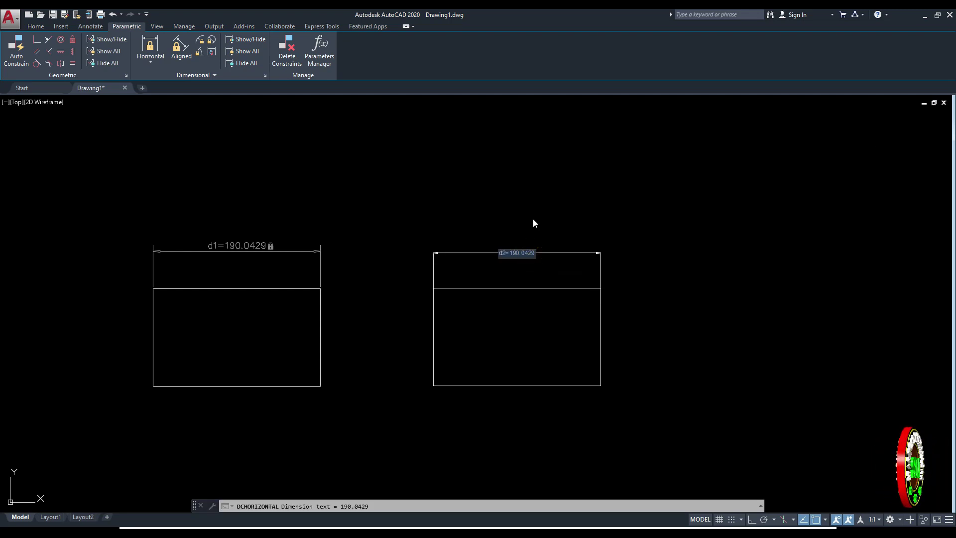
{"action": "key", "text": "Return"}
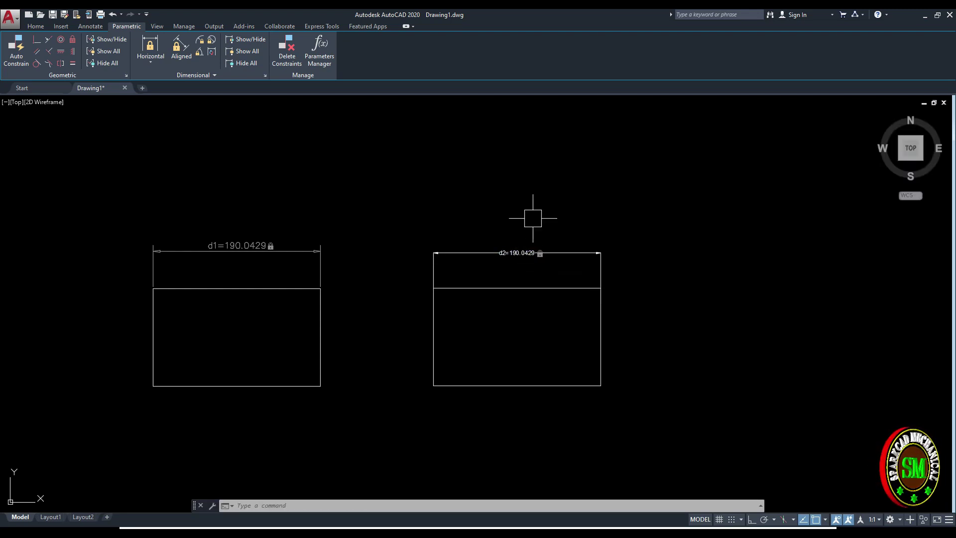
{"action": "scroll", "coordinate": [455, 211], "scroll_direction": "down", "scroll_amount": 2}
{"action": "scroll", "coordinate": [453, 219], "scroll_direction": "up", "scroll_amount": 2}
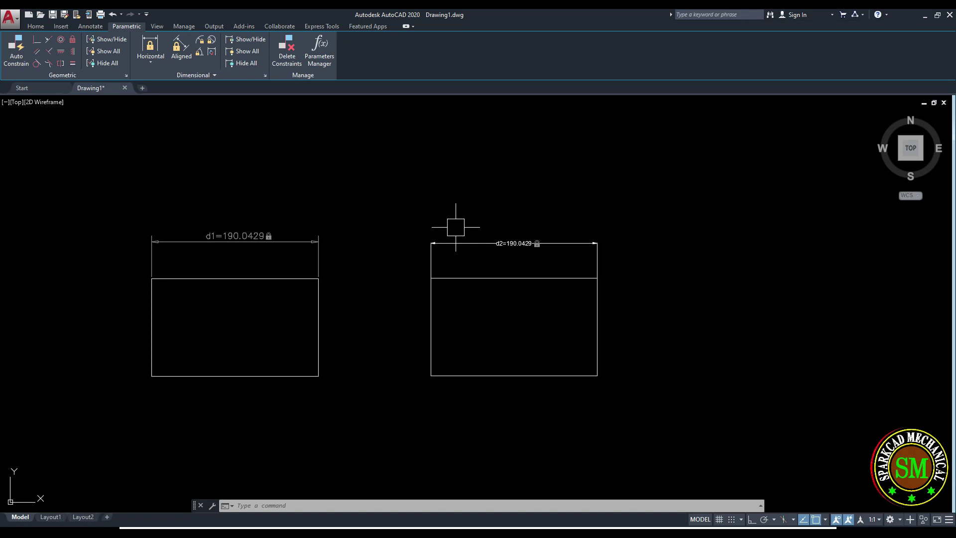
- Examine how the dynamic and annotational constraints above the two rectangles display at different zoom levels
{"action": "middle_click_drag", "start_coordinate": [487, 213], "coordinate": [539, 229]}
{"action": "scroll", "coordinate": [298, 262], "scroll_direction": "down", "scroll_amount": 2}
{"action": "scroll", "coordinate": [298, 262], "scroll_direction": "up", "scroll_amount": 2}
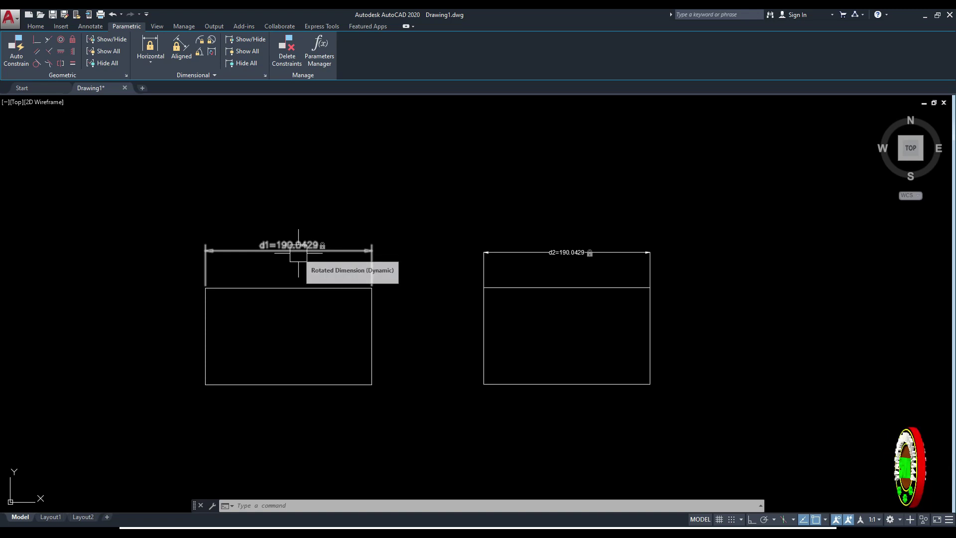
{"action": "scroll", "coordinate": [299, 249], "scroll_direction": "up", "scroll_amount": 2}
{"action": "scroll", "coordinate": [300, 254], "scroll_direction": "down", "scroll_amount": 2}
{"action": "scroll", "coordinate": [300, 255], "scroll_direction": "down", "scroll_amount": 4}
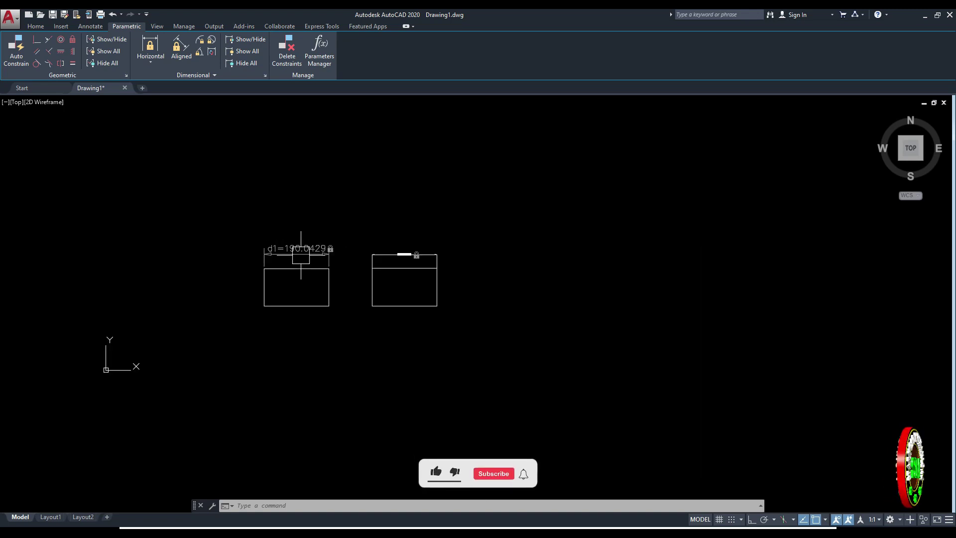
{"action": "scroll", "coordinate": [396, 254], "scroll_direction": "up", "scroll_amount": 4}
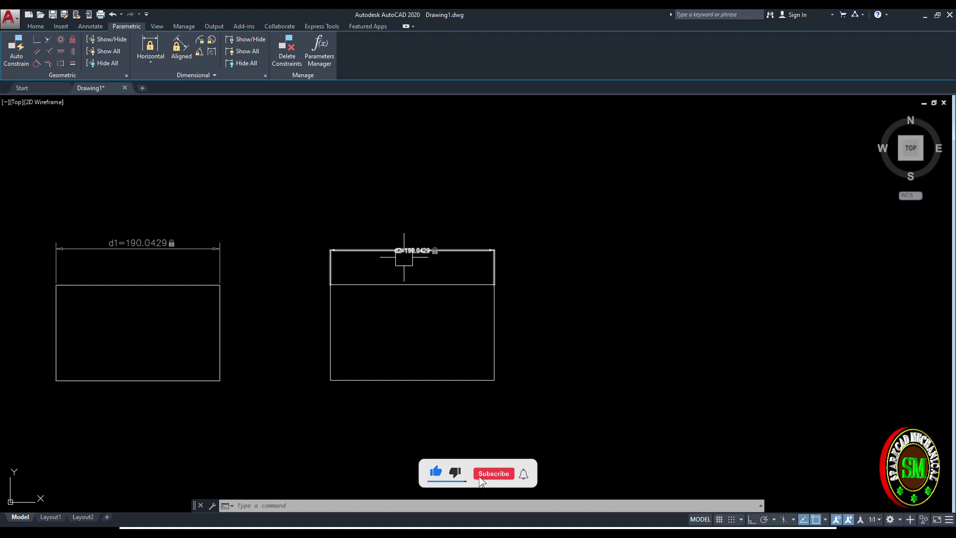
{"action": "scroll", "coordinate": [430, 246], "scroll_direction": "down", "scroll_amount": 2}
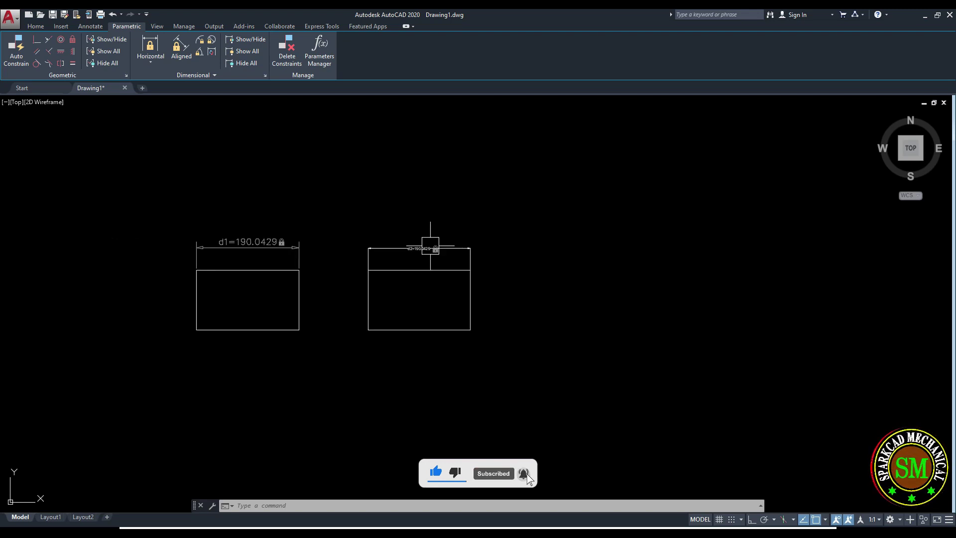
{"action": "scroll", "coordinate": [276, 257], "scroll_direction": "up", "scroll_amount": 4}
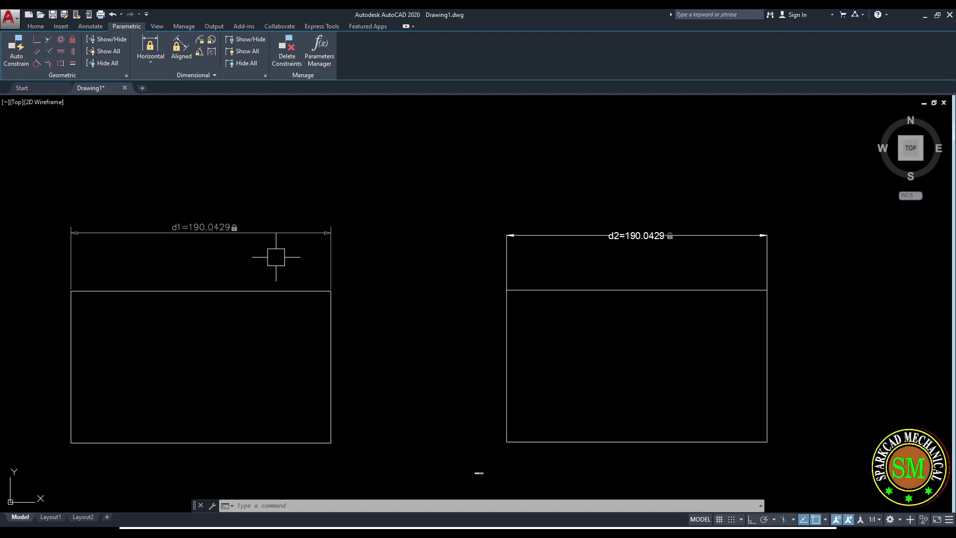
{"action": "scroll", "coordinate": [236, 266], "scroll_direction": "down", "scroll_amount": 2}
{"action": "middle_click_drag", "start_coordinate": [214, 269], "coordinate": [254, 266]}
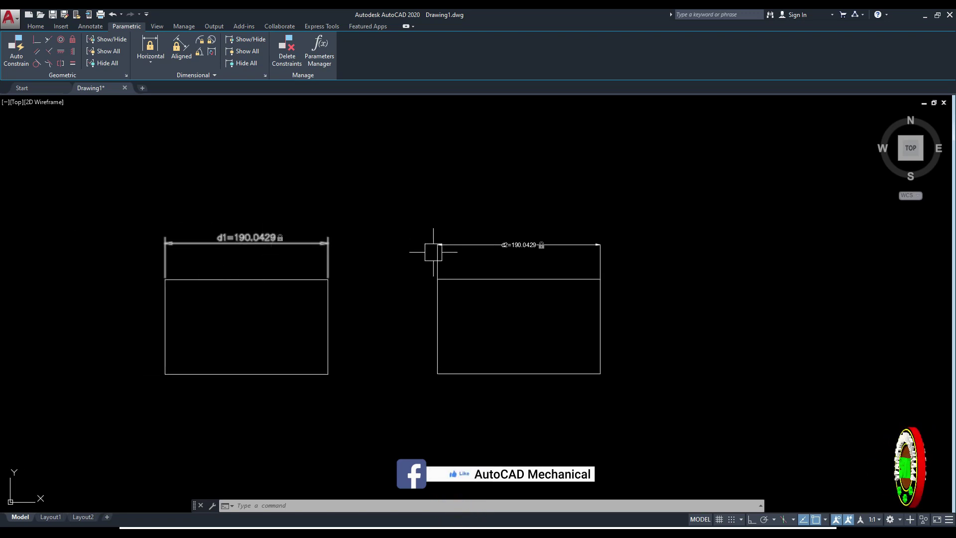
{"action": "scroll", "coordinate": [541, 227], "scroll_direction": "up", "scroll_amount": 4}
{"action": "scroll", "coordinate": [481, 241], "scroll_direction": "down", "scroll_amount": 4}
{"action": "scroll", "coordinate": [480, 240], "scroll_direction": "up", "scroll_amount": 4}
{"action": "scroll", "coordinate": [522, 242], "scroll_direction": "down", "scroll_amount": 4}
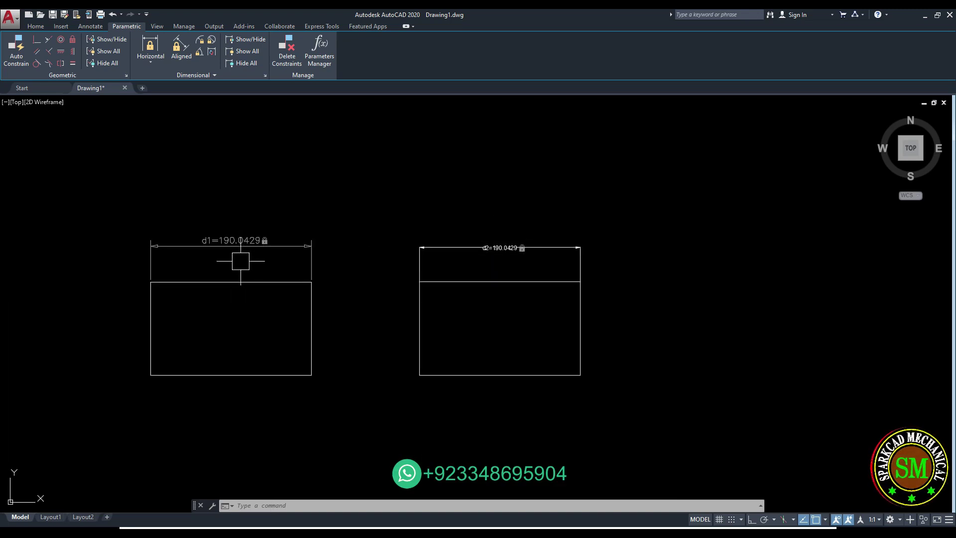
{"action": "middle_click_drag", "start_coordinate": [240, 261], "coordinate": [265, 262]}
{"action": "middle_click_drag", "start_coordinate": [420, 254], "coordinate": [376, 254]}
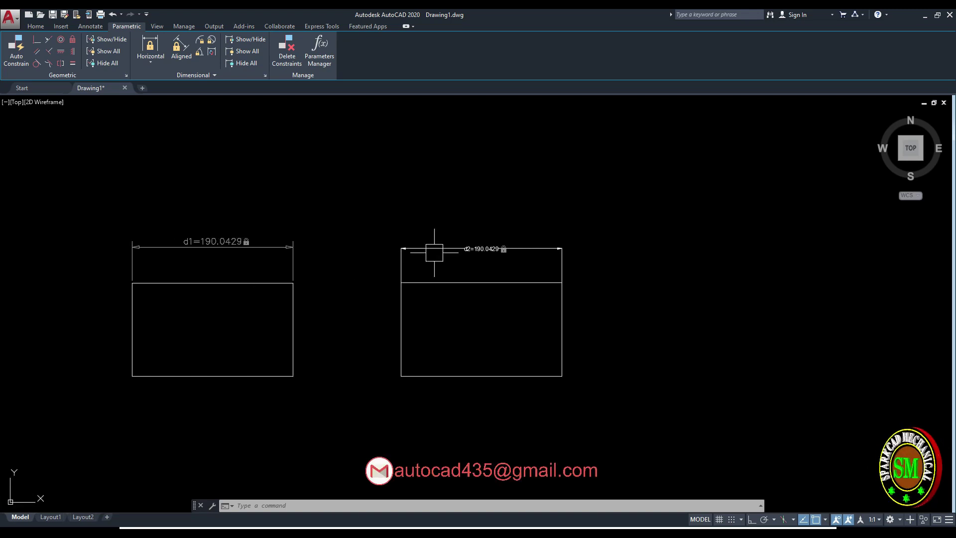
{"action": "scroll", "coordinate": [454, 244], "scroll_direction": "up", "scroll_amount": 2}
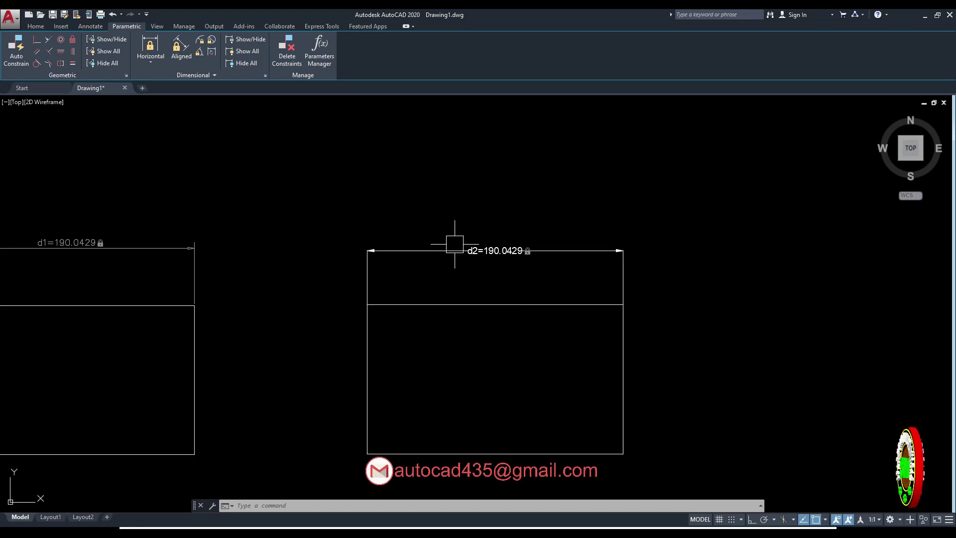
- Override the Standard dimension style with a text height of 10 and an arrow size of 10
{"action": "type", "text": "d"}
{"action": "key", "text": "Return"}
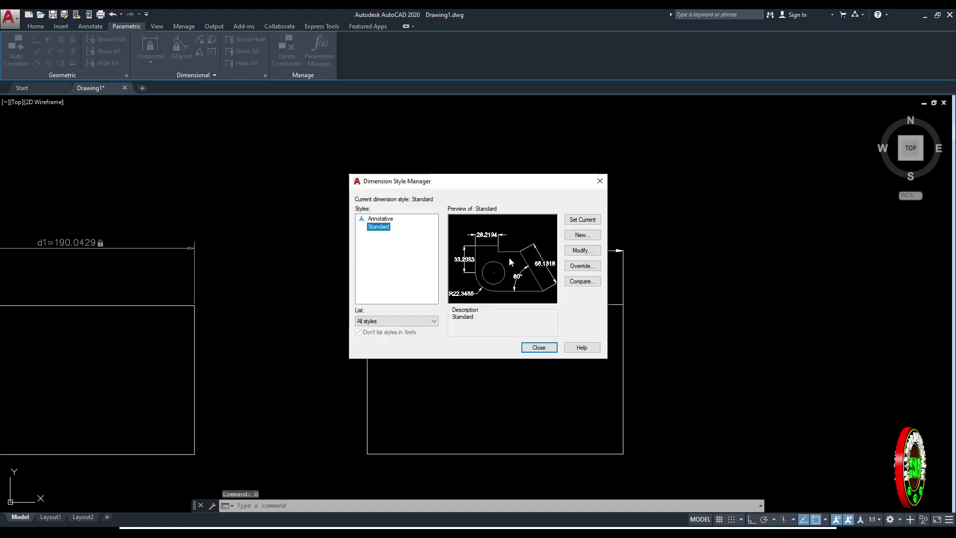
{"action": "left_click", "coordinate": [583, 266]}
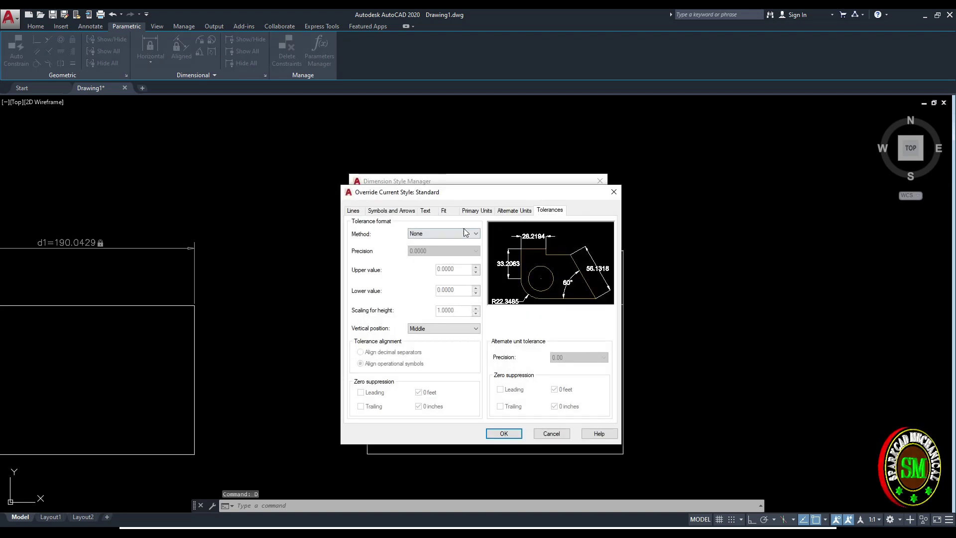
{"action": "left_click", "coordinate": [426, 211]}
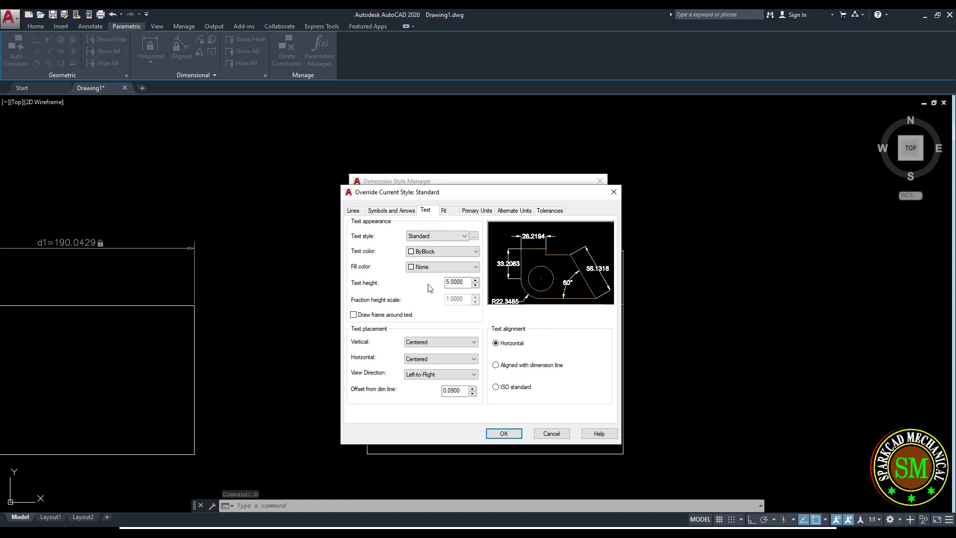
{"action": "double_click", "coordinate": [465, 284]}
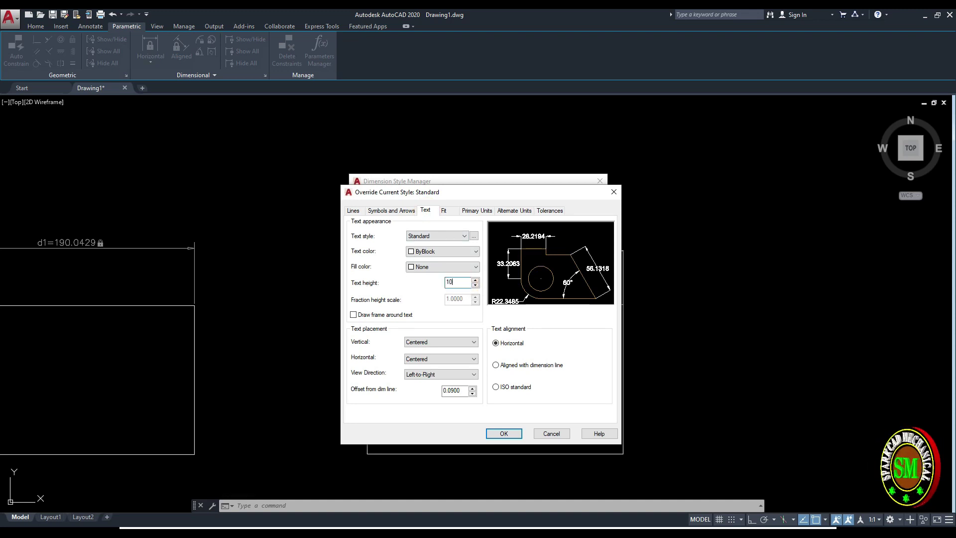
{"action": "left_click", "coordinate": [395, 211]}
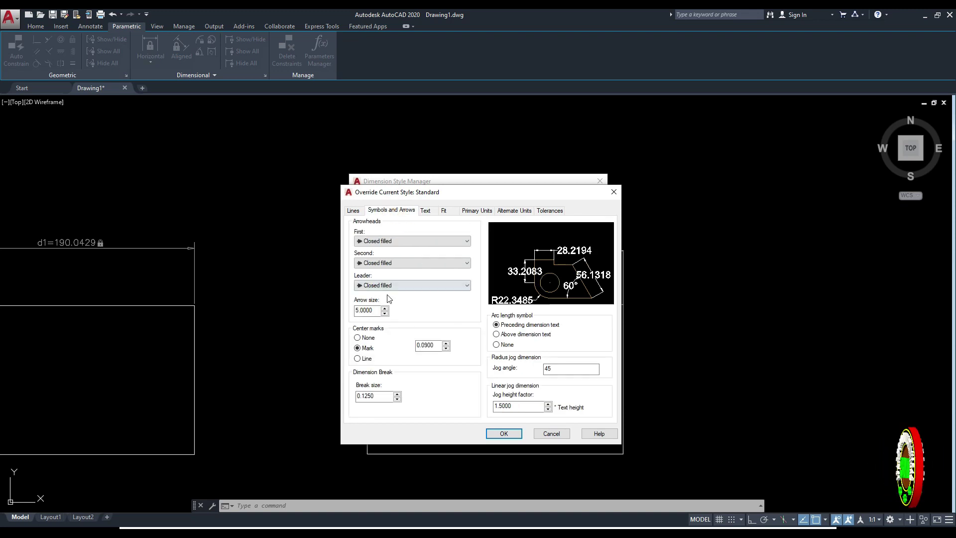
{"action": "double_click", "coordinate": [368, 310]}
{"action": "type", "text": "10"}
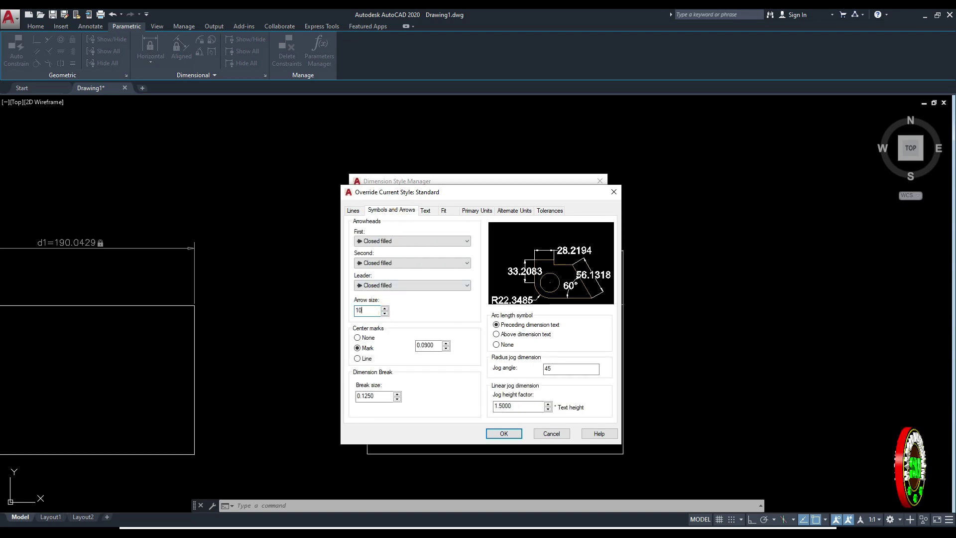
{"action": "left_click", "coordinate": [504, 433]}
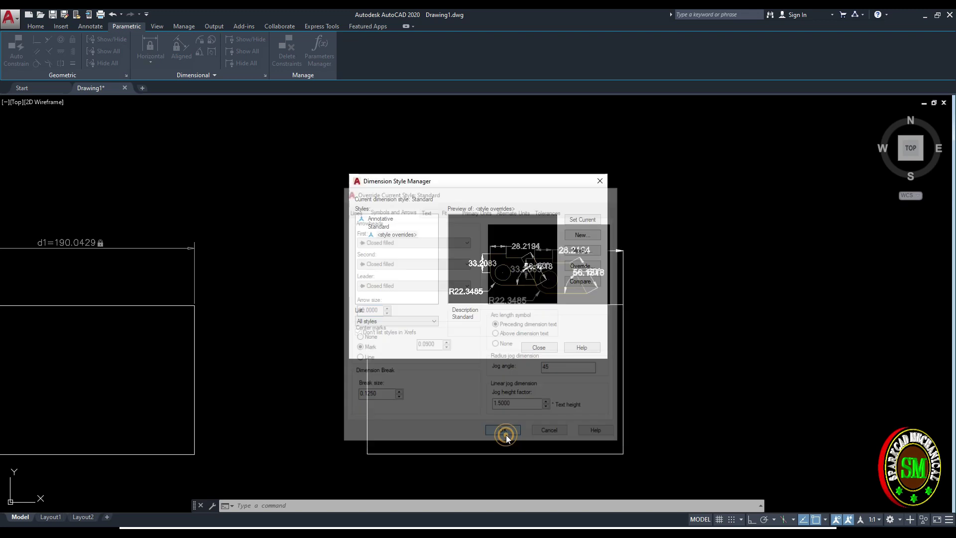
{"action": "left_click", "coordinate": [538, 347]}
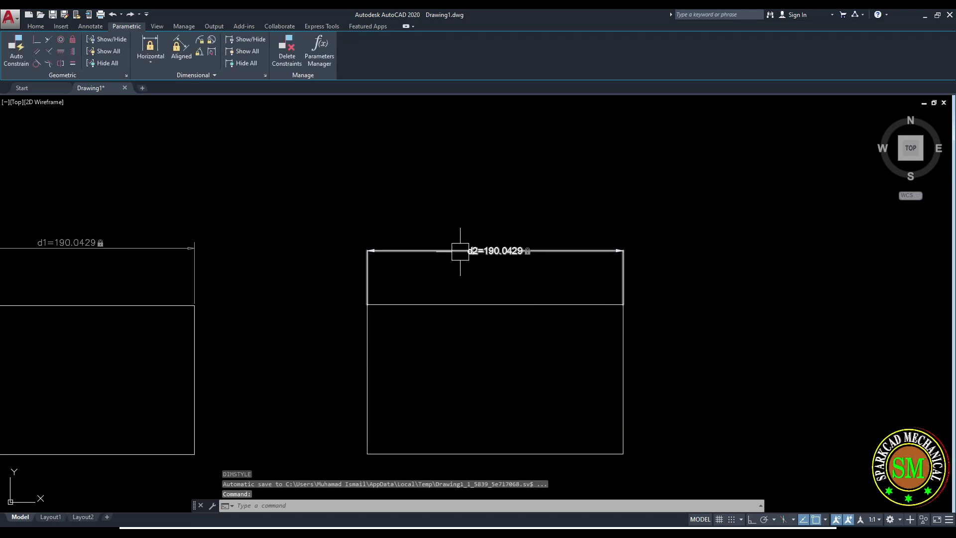
- Check the text and arrows of both rectangles' dimensional constraints against the dimension style override
{"action": "scroll", "coordinate": [502, 266], "scroll_direction": "up", "scroll_amount": 1}
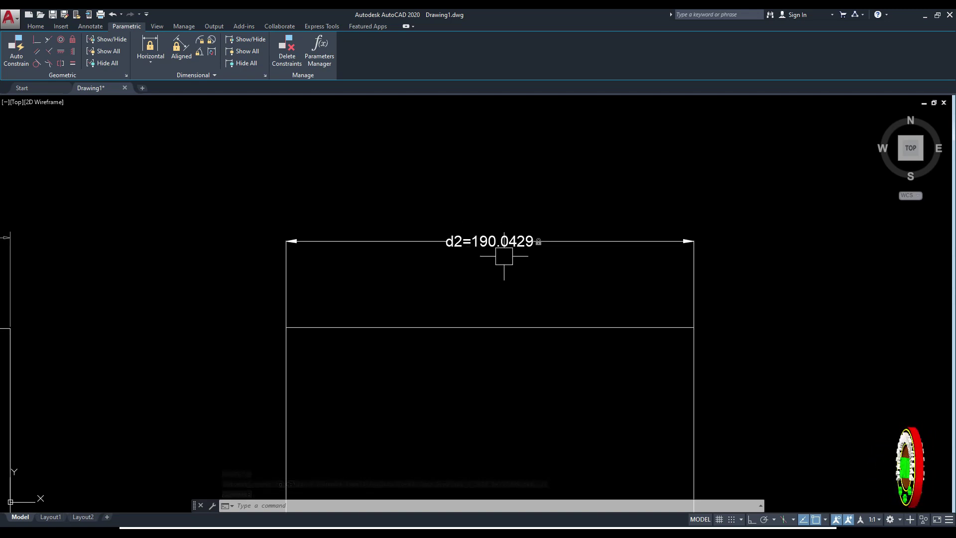
{"action": "scroll", "coordinate": [503, 264], "scroll_direction": "down", "scroll_amount": 1}
{"action": "middle_click_drag", "start_coordinate": [153, 267], "coordinate": [300, 258]}
{"action": "scroll", "coordinate": [239, 249], "scroll_direction": "down", "scroll_amount": 2}
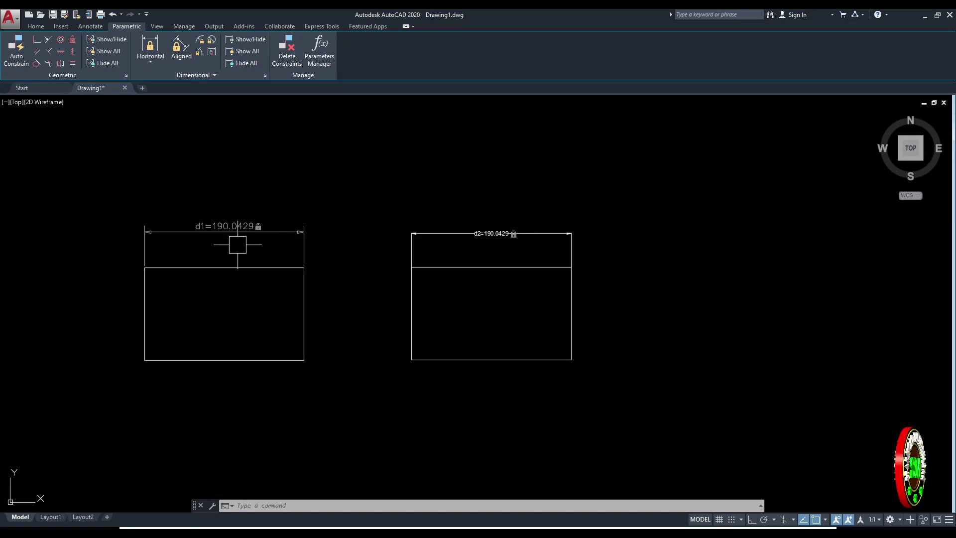
{"action": "scroll", "coordinate": [220, 235], "scroll_direction": "down", "scroll_amount": 2}
{"action": "scroll", "coordinate": [220, 236], "scroll_direction": "up", "scroll_amount": 4}
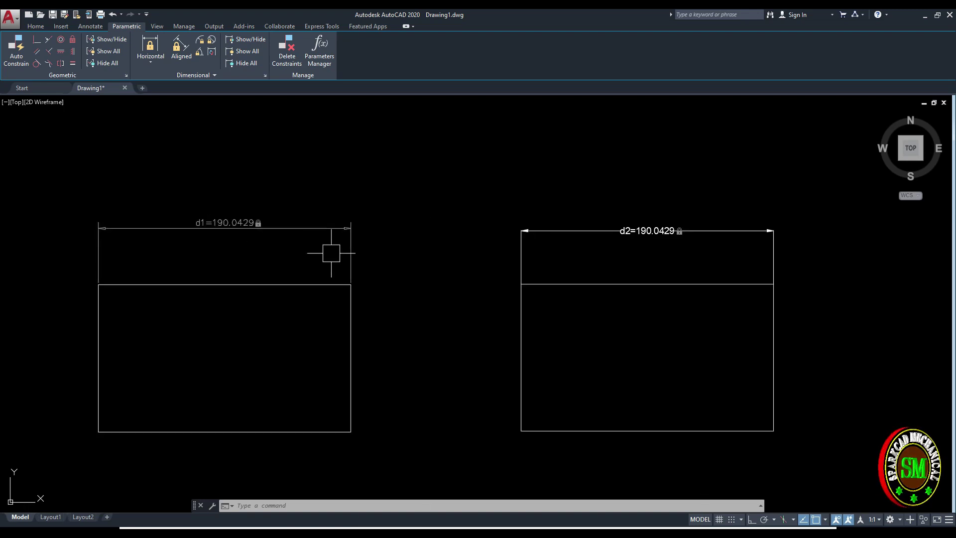
{"action": "middle_click_drag", "start_coordinate": [389, 259], "coordinate": [374, 246]}
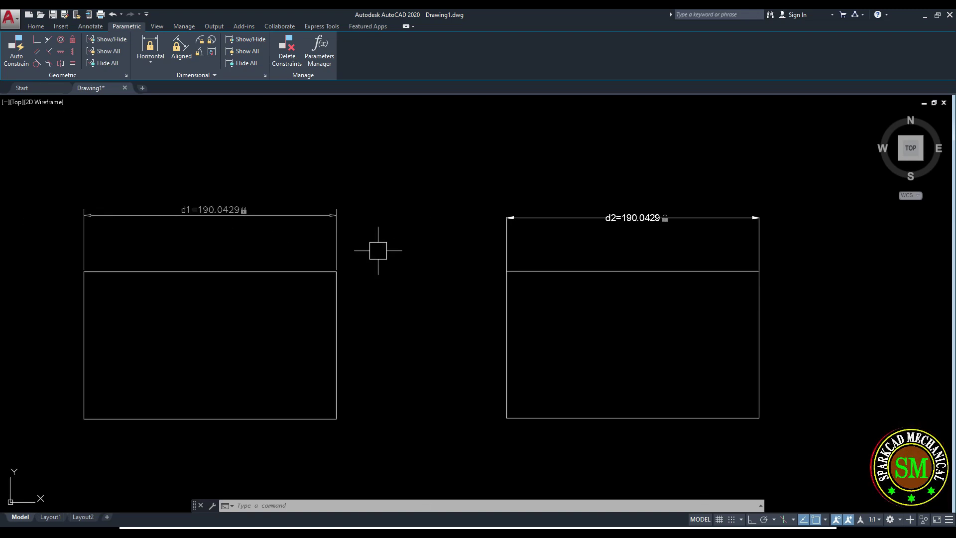
- Switch to the PowerPoint slide show to review the Dynamic Constraint Mode slide, and return to the AutoCAD drawing
{"action": "key", "text": "alt+Tab"}
{"action": "key", "text": "Tab"}
{"action": "key", "text": "Tab"}
{"action": "key", "text": "Tab"}
{"action": "key", "text": "Tab"}
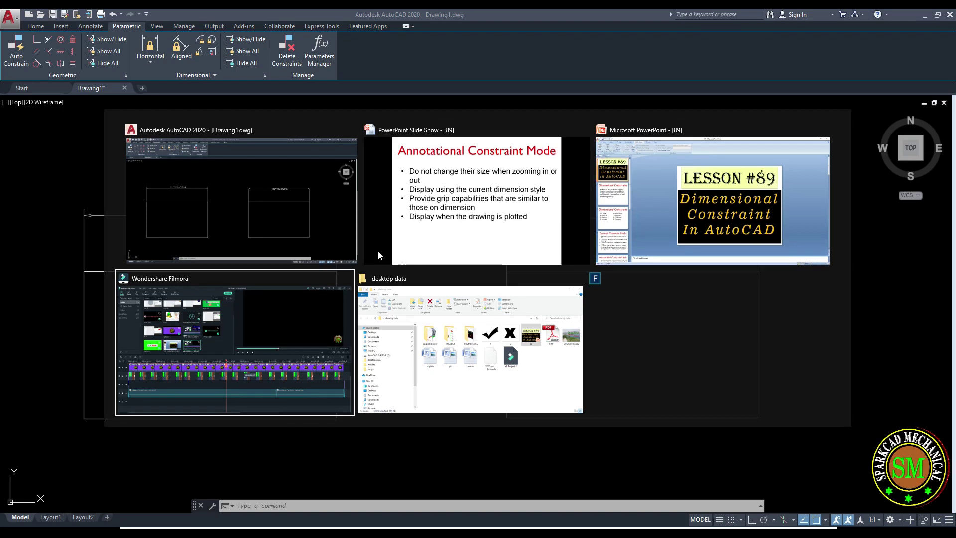
{"action": "left_click", "coordinate": [378, 251]}
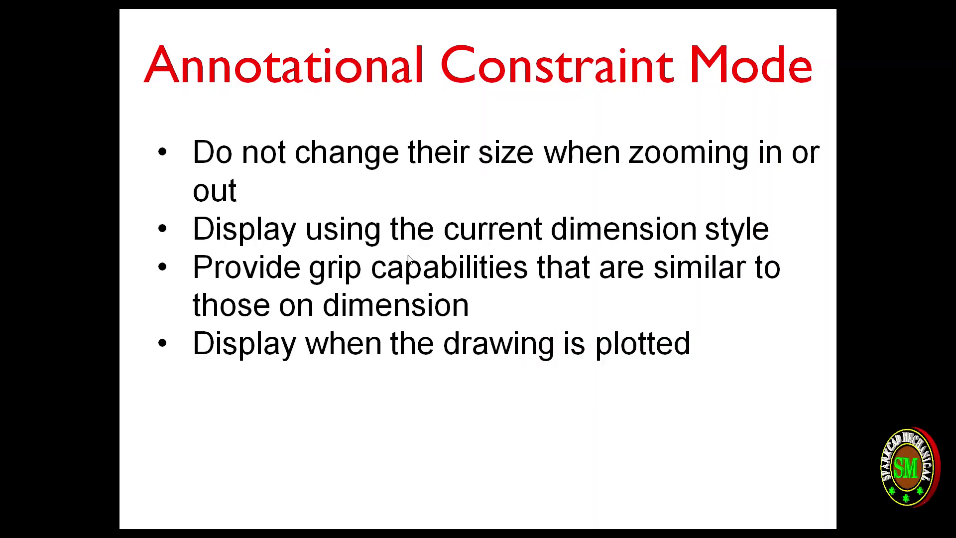
{"action": "left_click", "coordinate": [386, 126]}
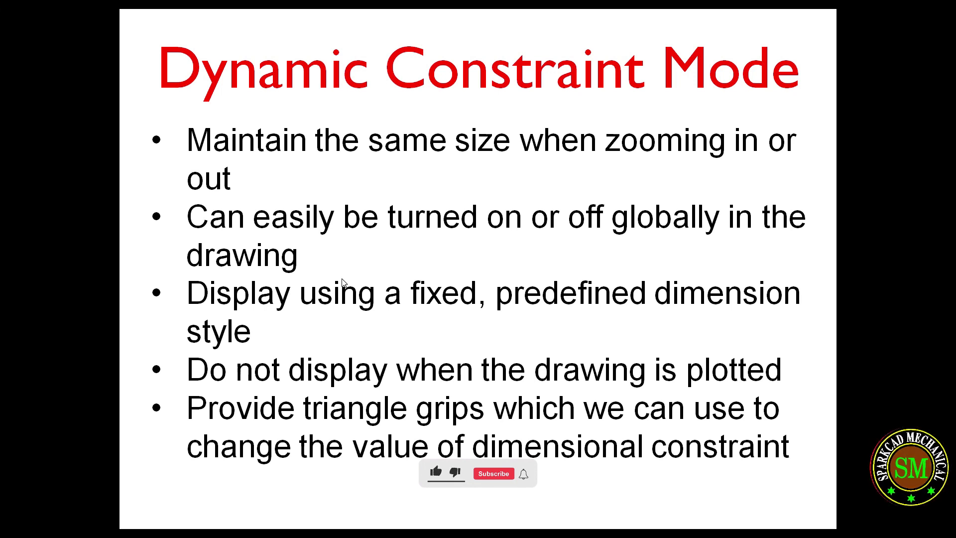
{"action": "key", "text": "alt+Tab"}
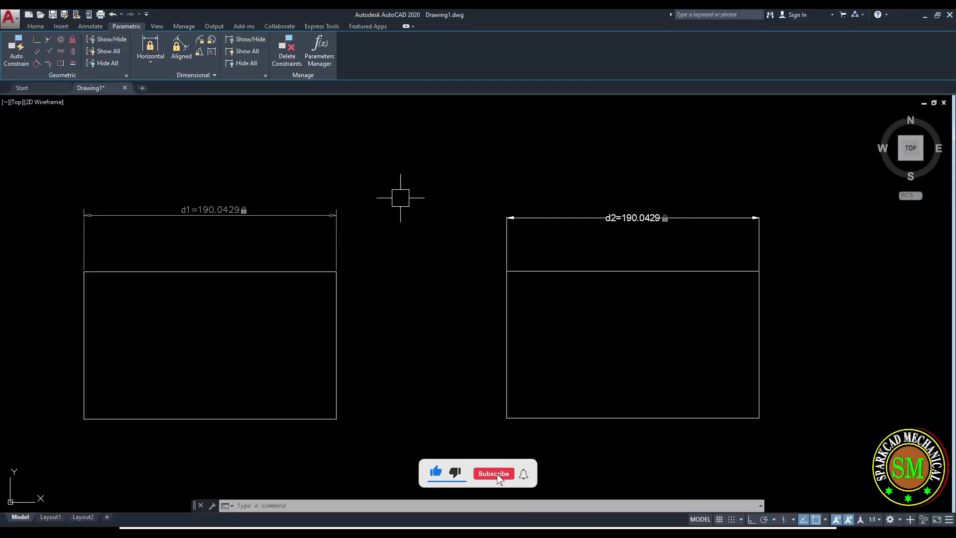
- Hide and re-show all dynamic dimensional constraints in the drawing, and switch back to the PowerPoint slide show
{"action": "middle_click_drag", "start_coordinate": [410, 200], "coordinate": [430, 203]}
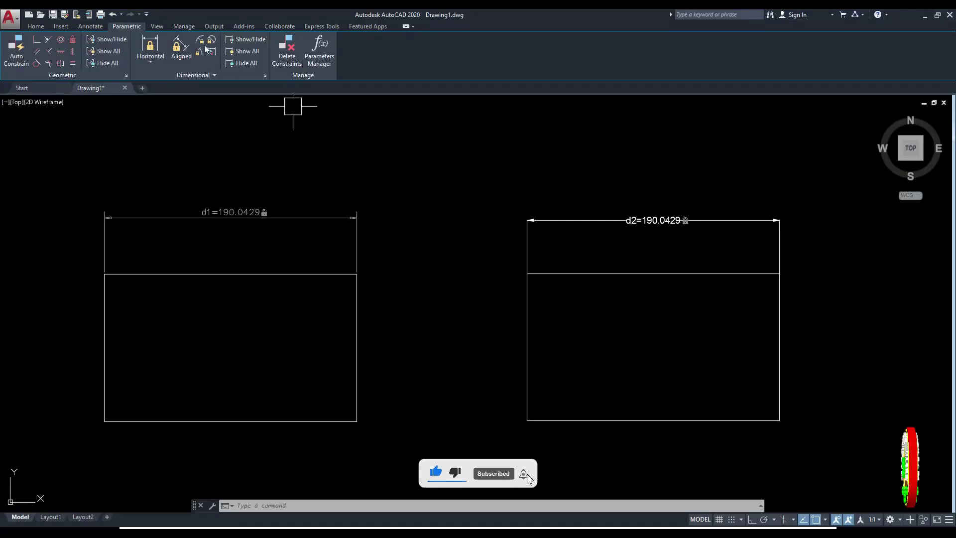
{"action": "left_click", "coordinate": [253, 64]}
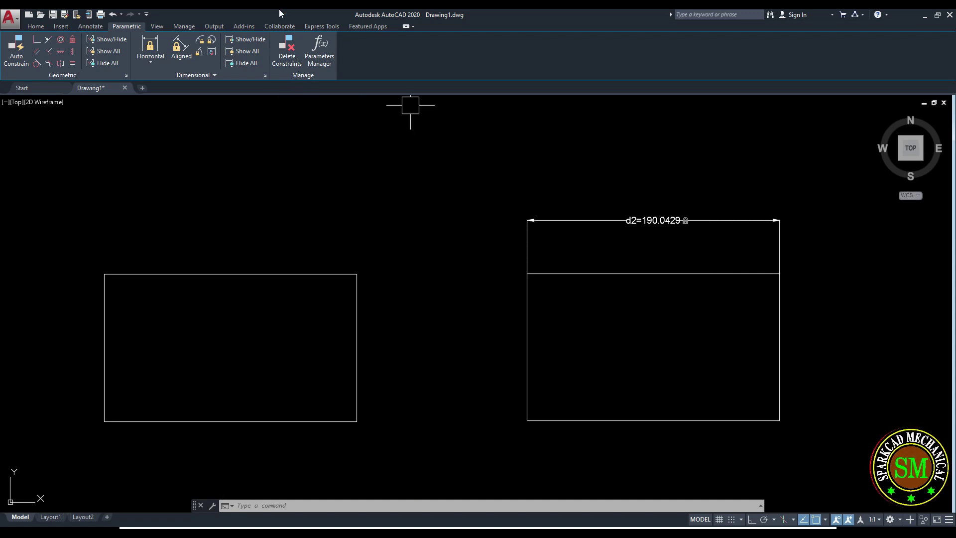
{"action": "left_click", "coordinate": [249, 55]}
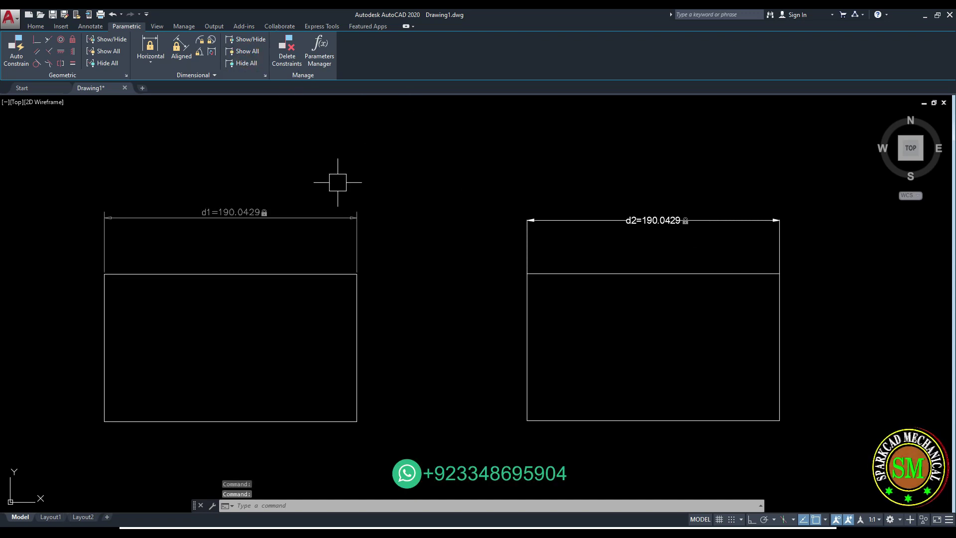
{"action": "key", "text": "alt+Tab"}
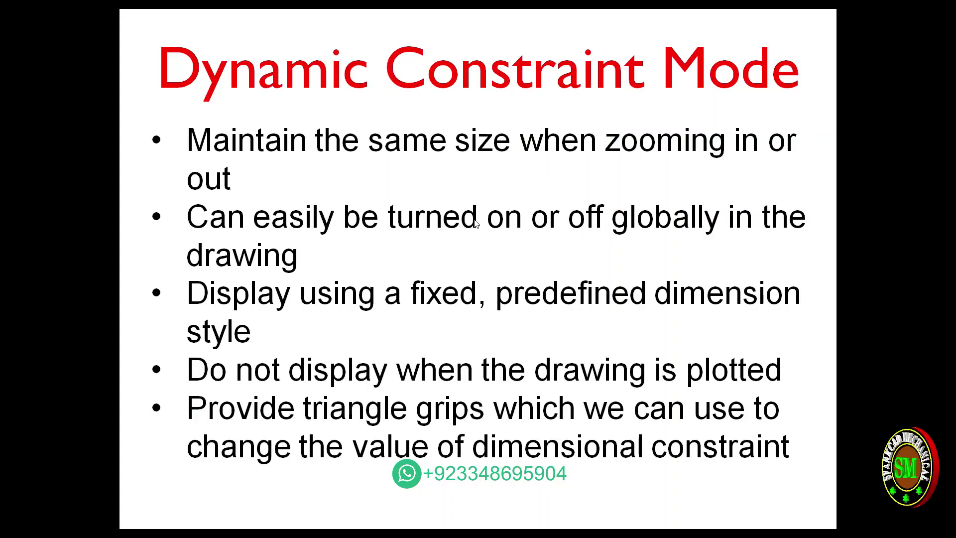